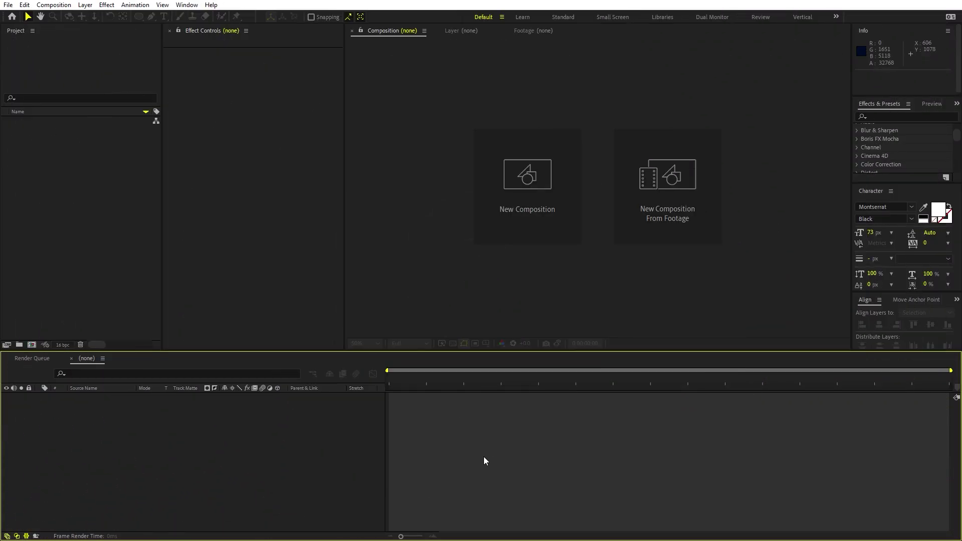
- Create a new 1920x1080, 30 fps composition named Main
{"action": "left_click", "coordinate": [54, 4]}
{"action": "left_click", "coordinate": [68, 16]}
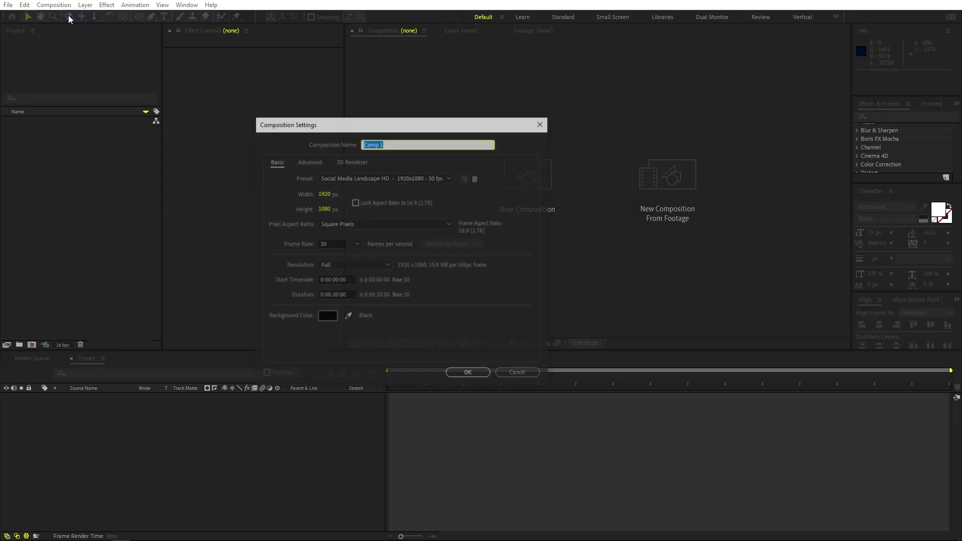
{"action": "type", "text": "Main"}
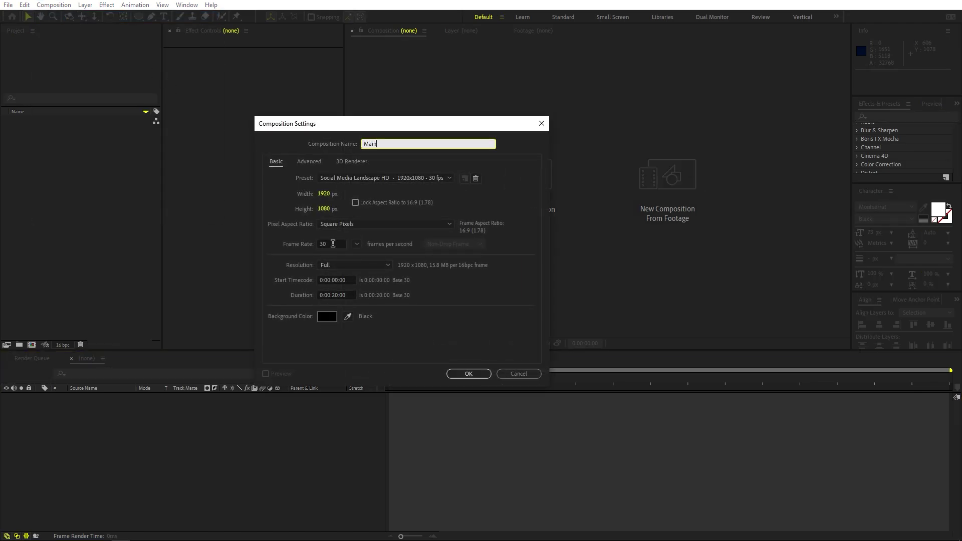
{"action": "left_click", "coordinate": [467, 375]}
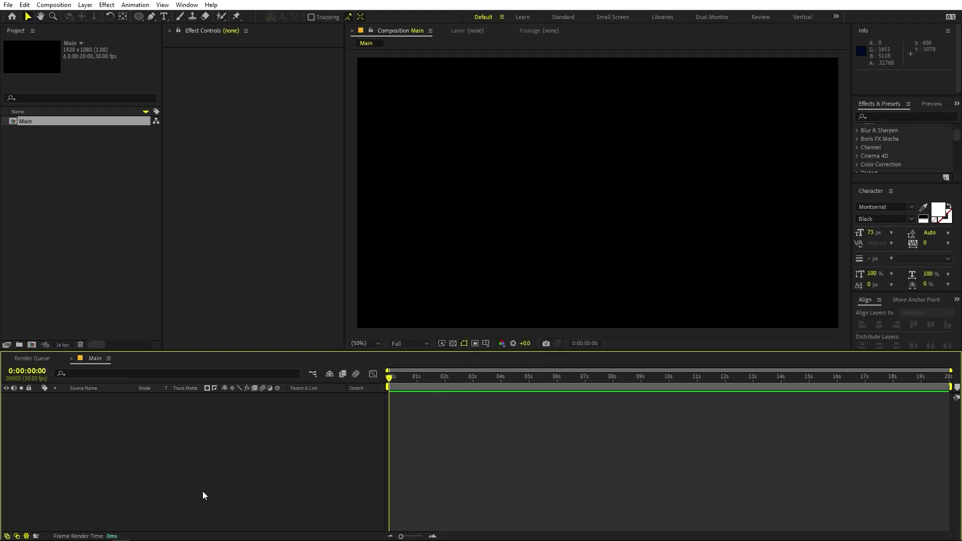
- Add a full-frame white solid layer, White Solid 1, to the Main comp
{"action": "right_click", "coordinate": [202, 491]}
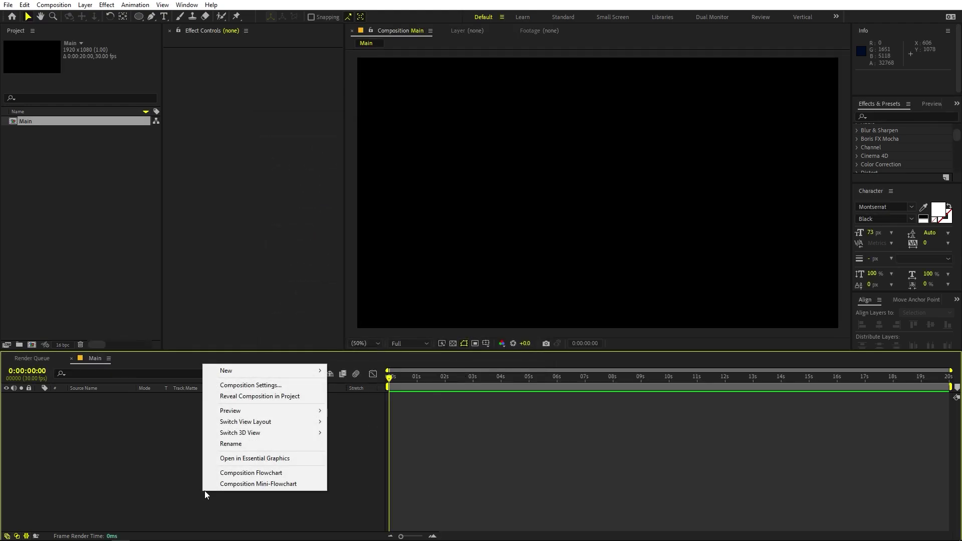
{"action": "mouse_move", "coordinate": [257, 371]}
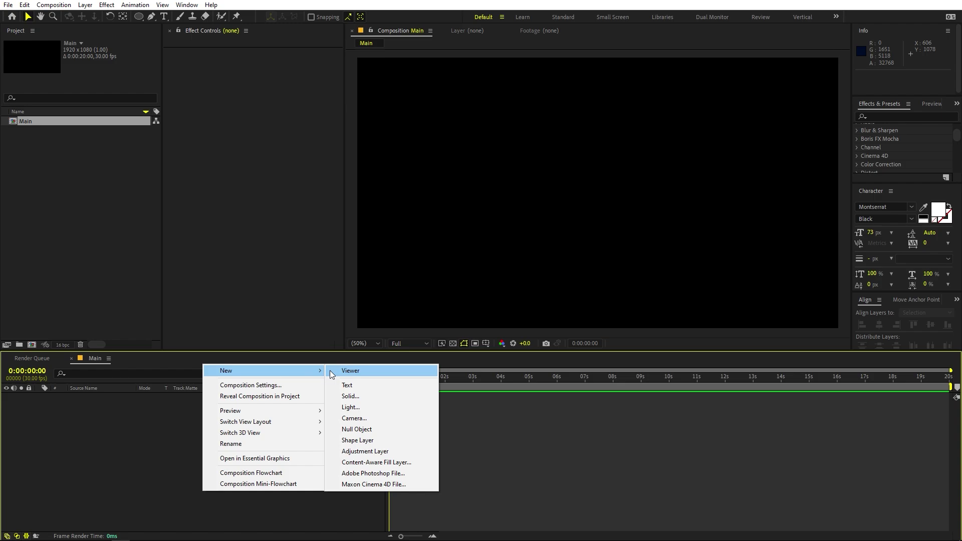
{"action": "left_click", "coordinate": [357, 396]}
{"action": "left_click", "coordinate": [293, 261]}
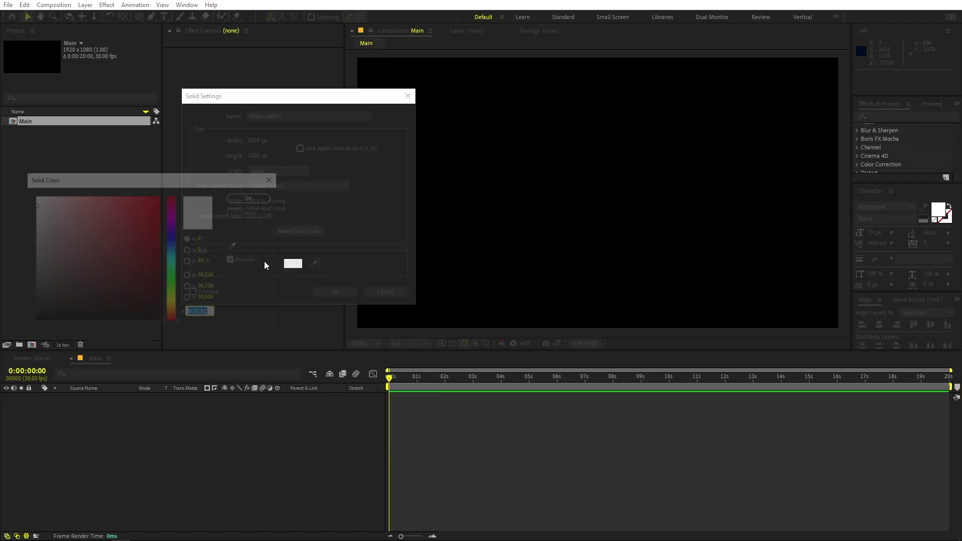
{"action": "left_click", "coordinate": [252, 196]}
{"action": "left_click", "coordinate": [334, 291]}
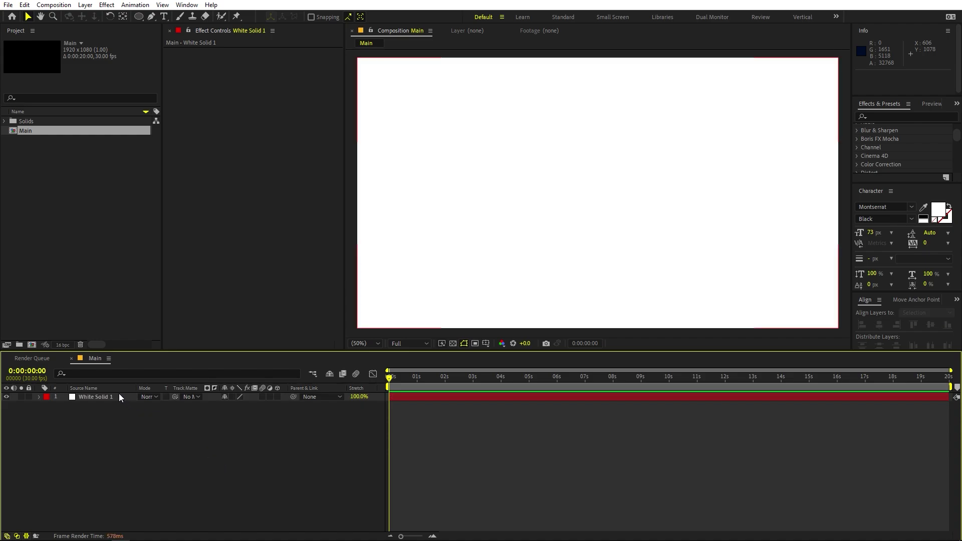
- Apply the Circle effect to the white solid
{"action": "left_click", "coordinate": [894, 115]}
{"action": "type", "text": "circ"}
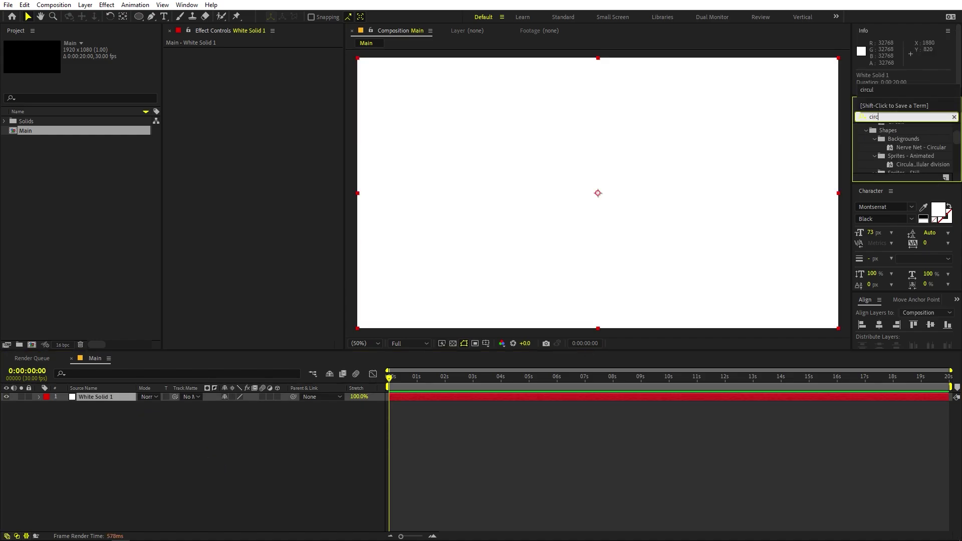
{"action": "type", "text": "le"}
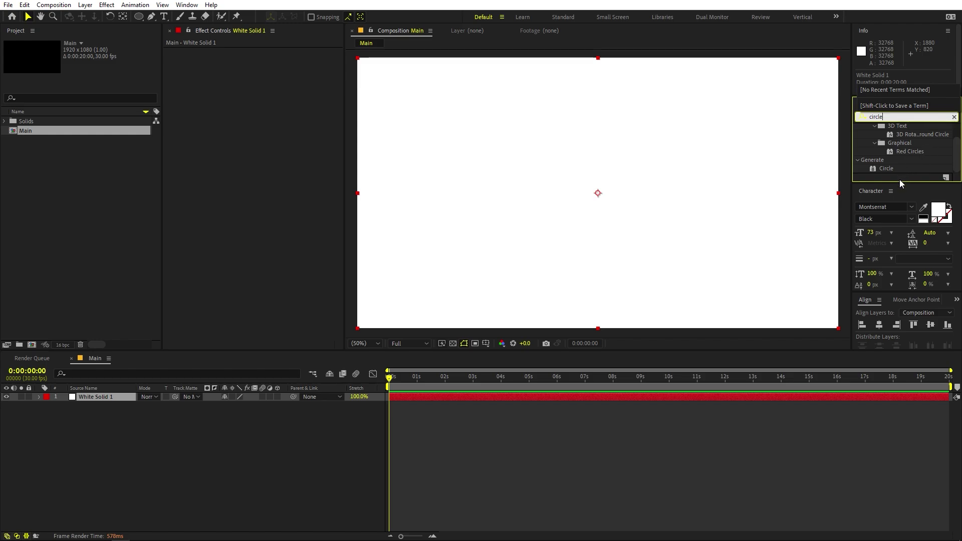
{"action": "left_click_drag", "start_coordinate": [886, 186], "coordinate": [93, 399]}
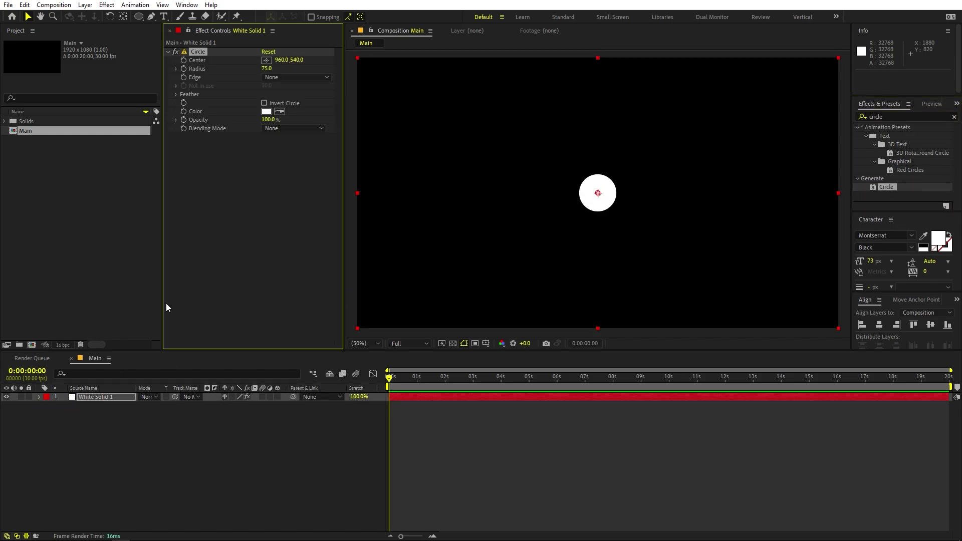
- Keyframe the Circle Radius growing from 0 to 1175 to fill the frame
{"action": "left_click_drag", "start_coordinate": [267, 69], "coordinate": [223, 78]}
{"action": "left_click", "coordinate": [271, 67]}
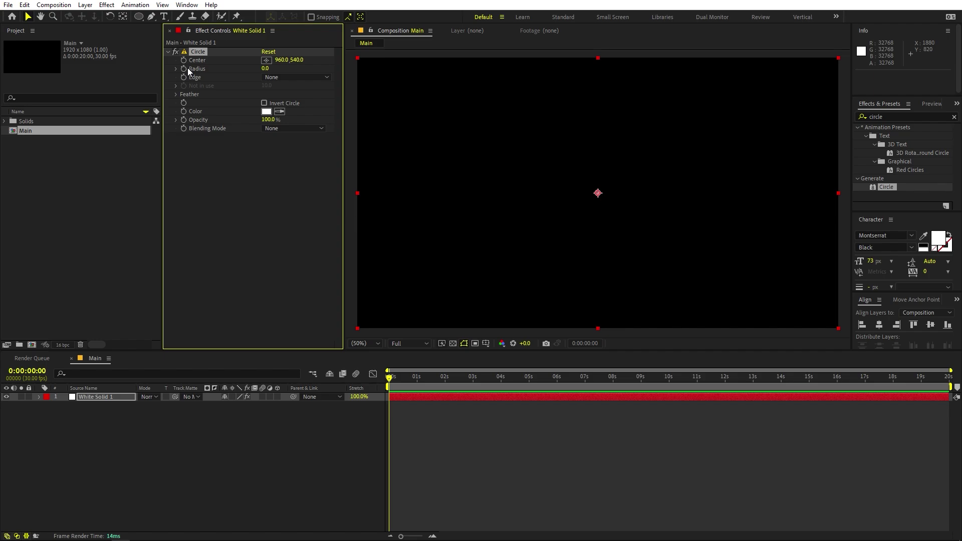
{"action": "key", "text": "u"}
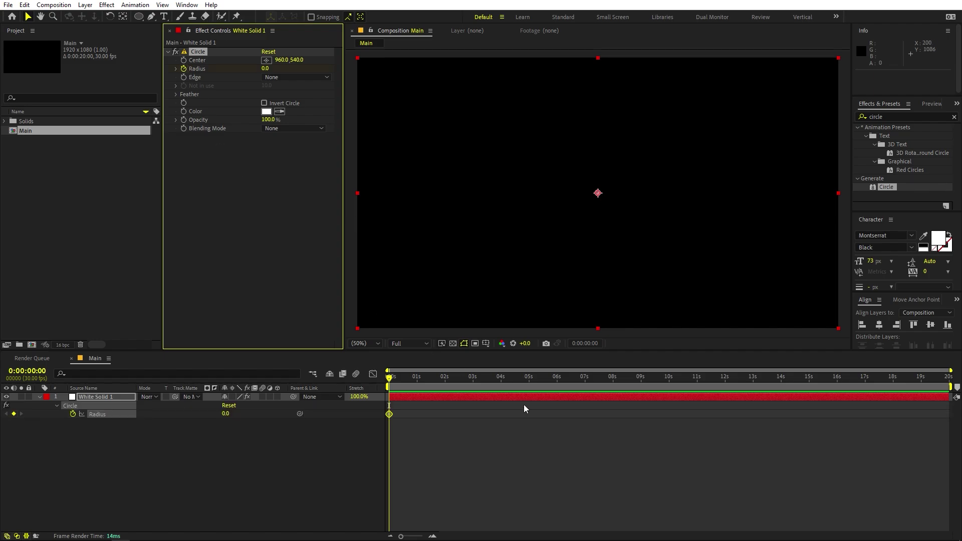
{"action": "left_click_drag", "start_coordinate": [414, 391], "coordinate": [444, 376]}
{"action": "left_click_drag", "start_coordinate": [265, 68], "coordinate": [731, 61]}
{"action": "left_click_drag", "start_coordinate": [278, 68], "coordinate": [423, 71]}
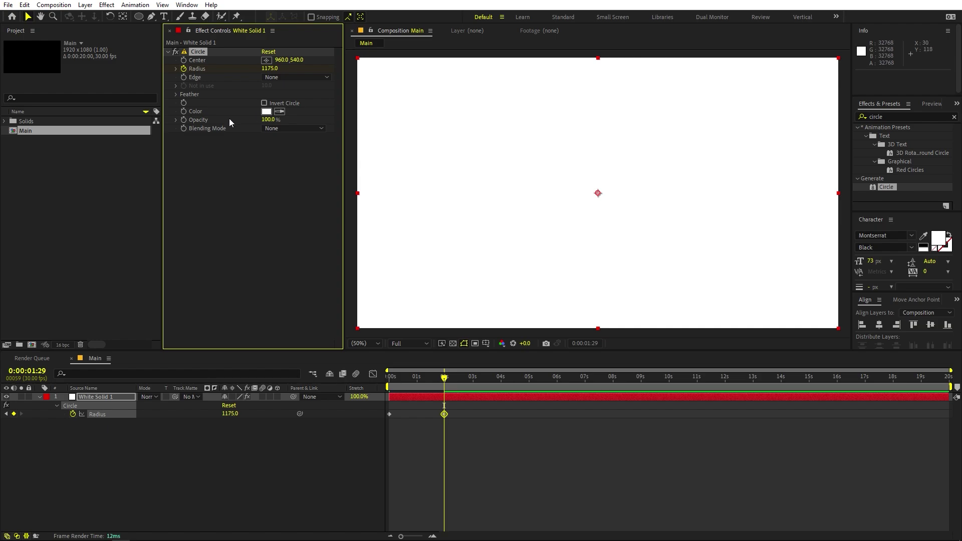
{"action": "left_click", "coordinate": [427, 380]}
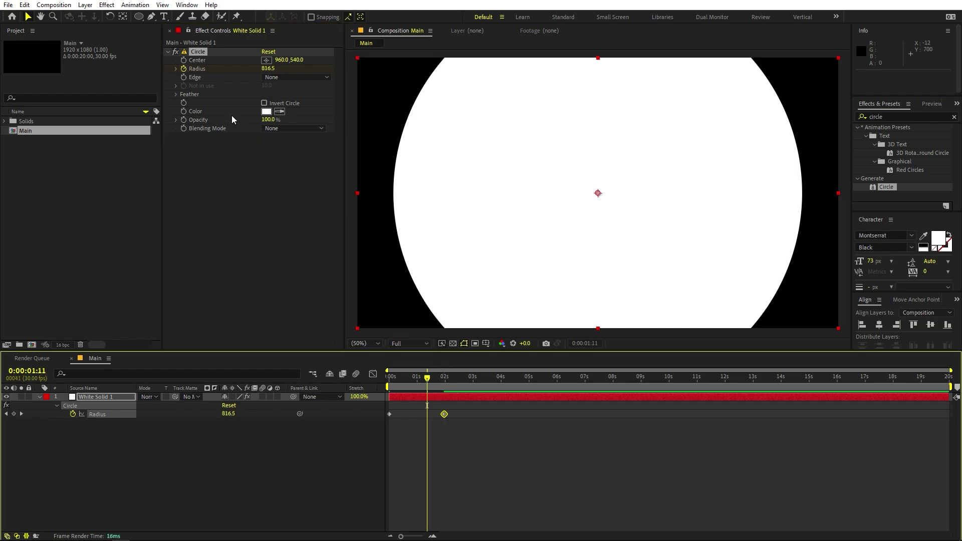
- Set the Circle's Feather Outer Edge to 230
{"action": "left_click", "coordinate": [177, 94]}
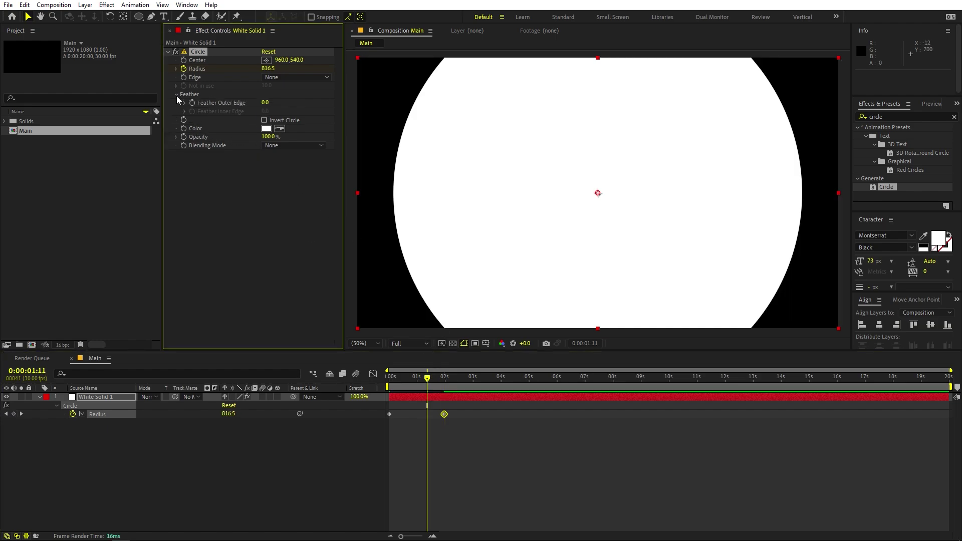
{"action": "left_click", "coordinate": [264, 103]}
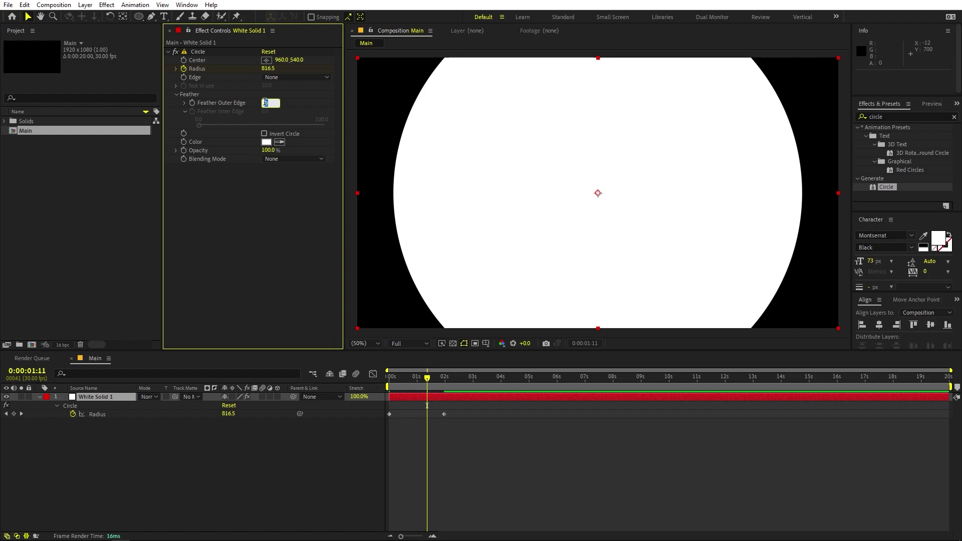
{"action": "type", "text": "250"}
{"action": "key", "text": "Return"}
{"action": "left_click", "coordinate": [264, 103]}
{"action": "type", "text": "239"}
{"action": "key", "text": "Return"}
{"action": "left_click_drag", "start_coordinate": [265, 104], "coordinate": [199, 250]}
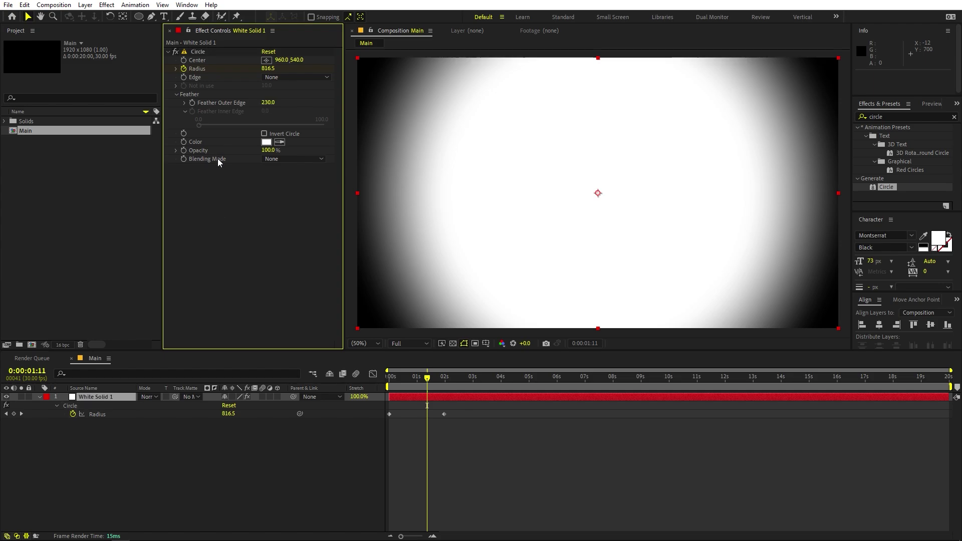
{"action": "key", "text": "ctrl+5"}
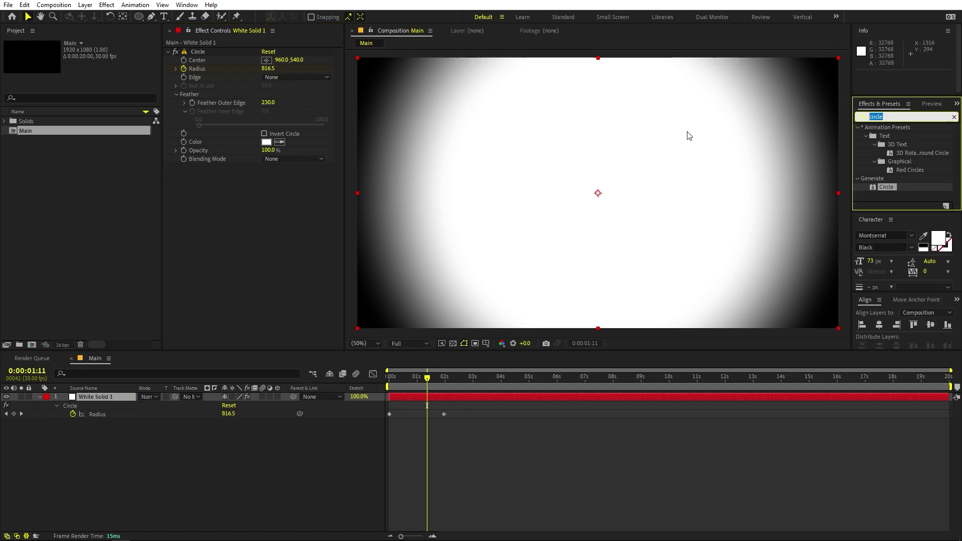
- Apply Fractal Noise with Dynamic Twist type and set Circle blending to Normal
{"action": "type", "text": "frac"}
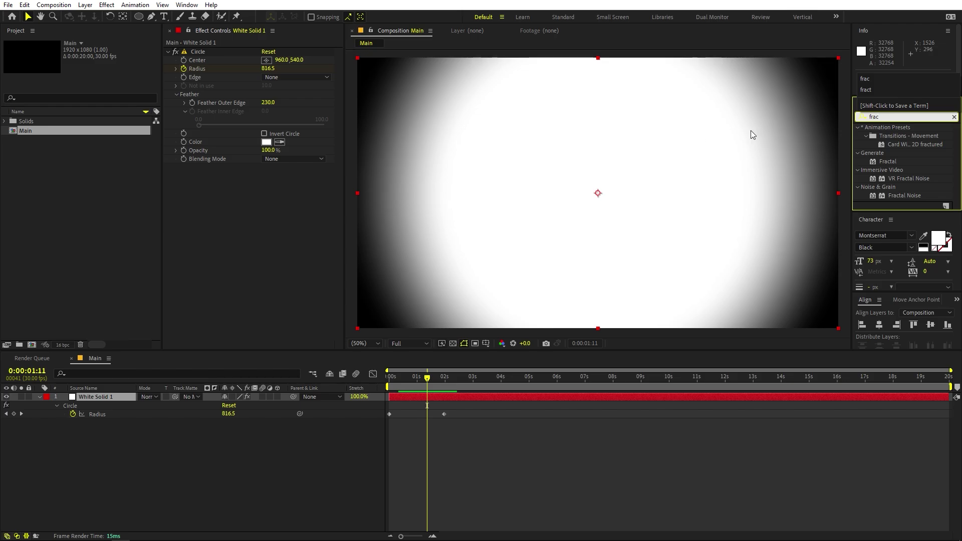
{"action": "left_click_drag", "start_coordinate": [896, 196], "coordinate": [249, 268]}
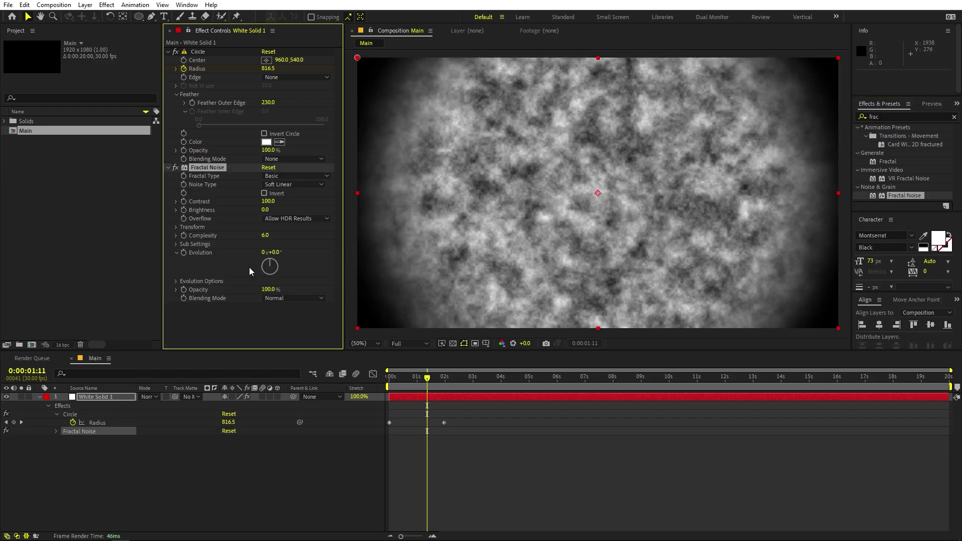
{"action": "left_click", "coordinate": [270, 177]}
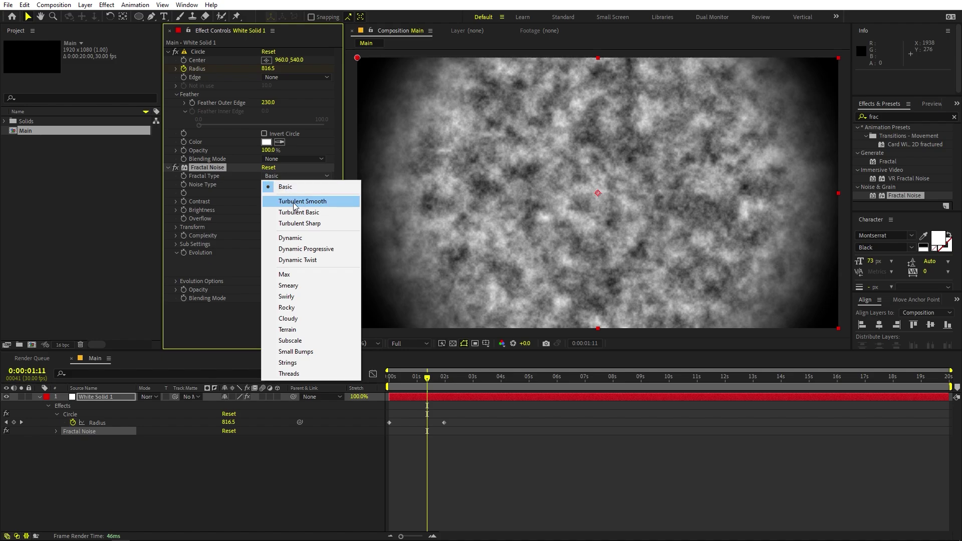
{"action": "left_click", "coordinate": [301, 260]}
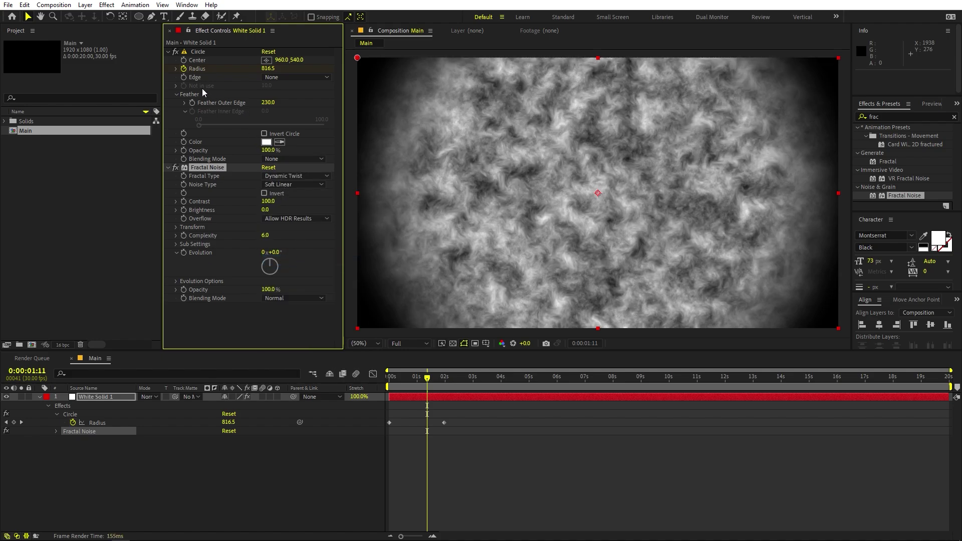
{"action": "left_click", "coordinate": [453, 344]}
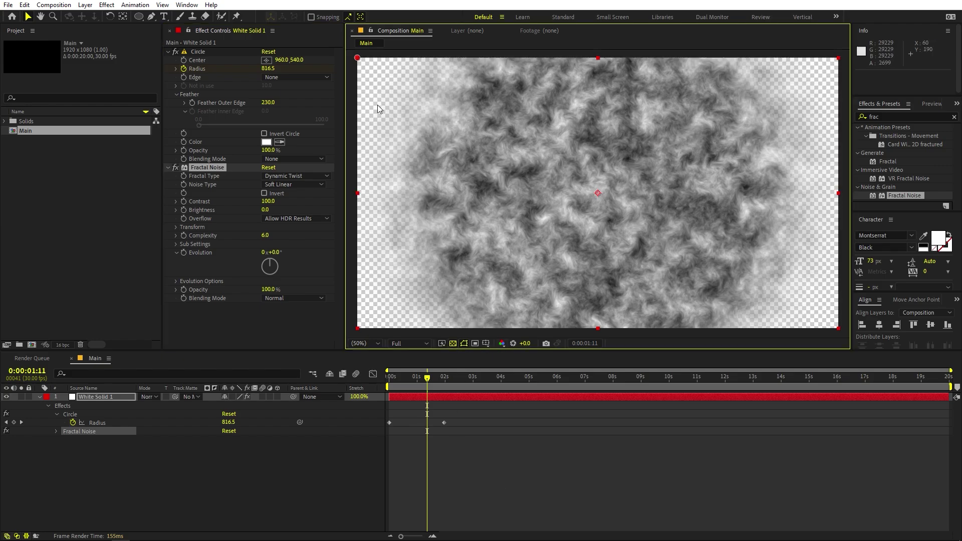
{"action": "left_click", "coordinate": [285, 158]}
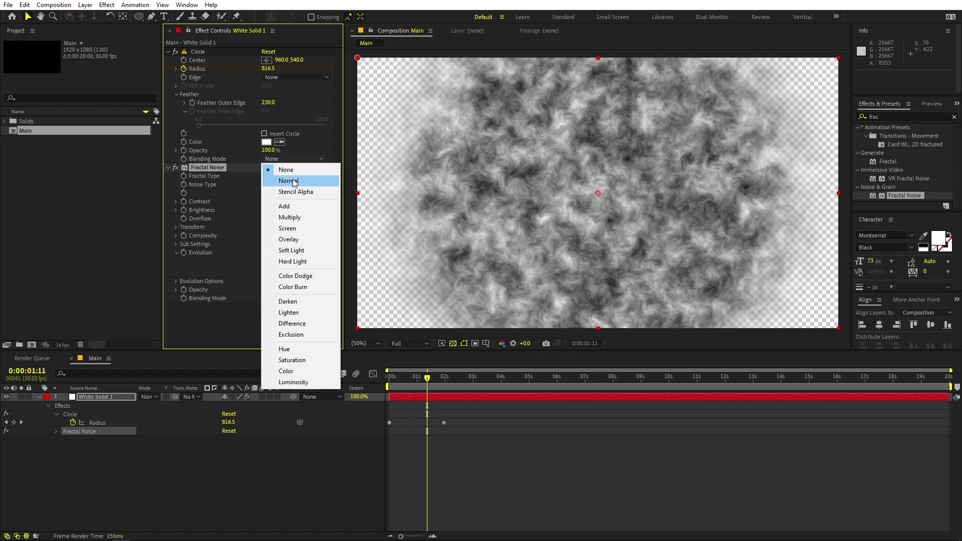
{"action": "left_click", "coordinate": [295, 184]}
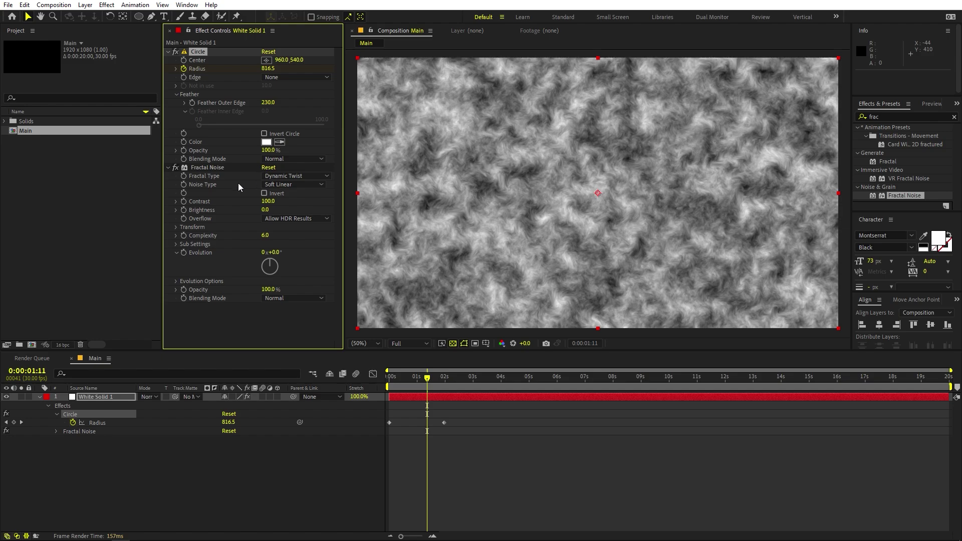
- Set the noise type to Spline, Contrast 200 and Brightness -3.6
{"action": "left_click", "coordinate": [287, 185]}
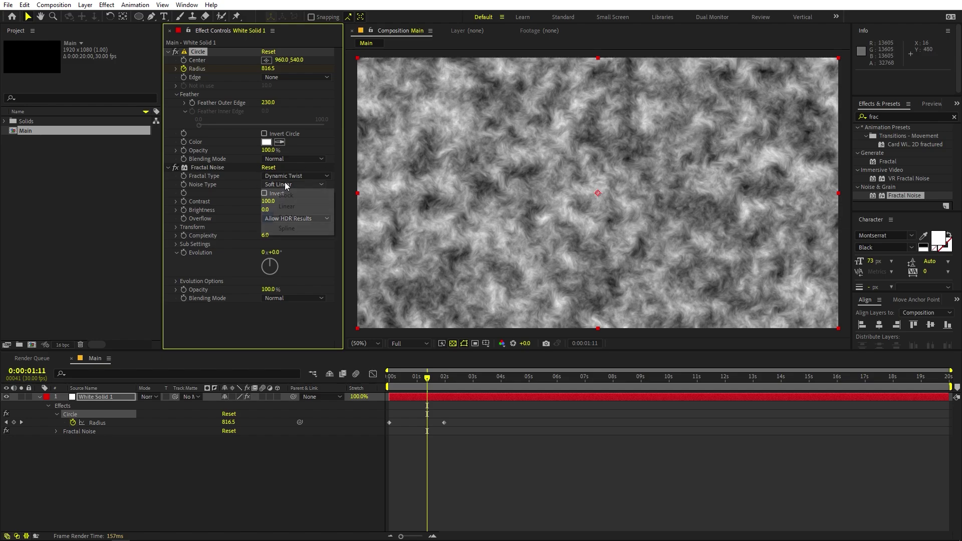
{"action": "left_click", "coordinate": [286, 228]}
{"action": "left_click", "coordinate": [270, 201]}
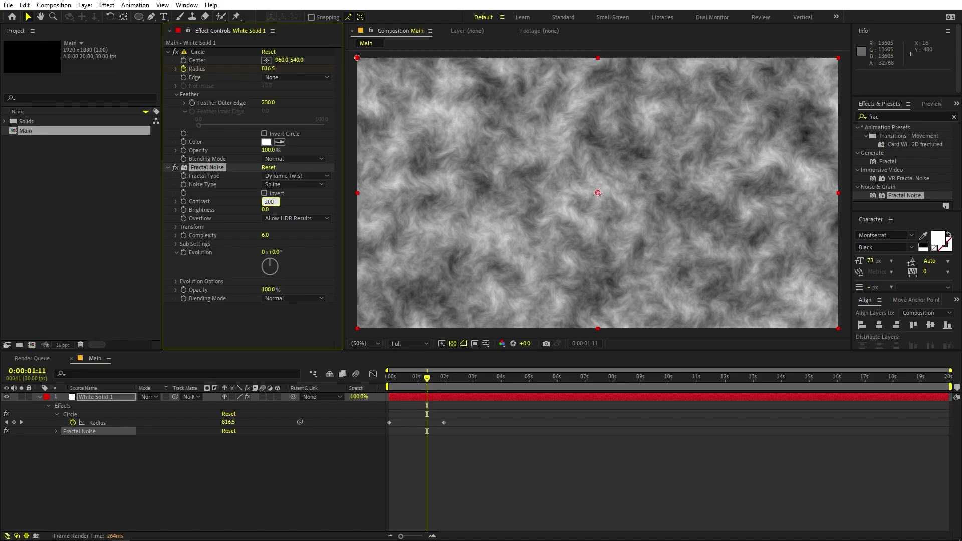
{"action": "type", "text": "200"}
{"action": "key", "text": "Return"}
{"action": "left_click_drag", "start_coordinate": [265, 209], "coordinate": [249, 209]}
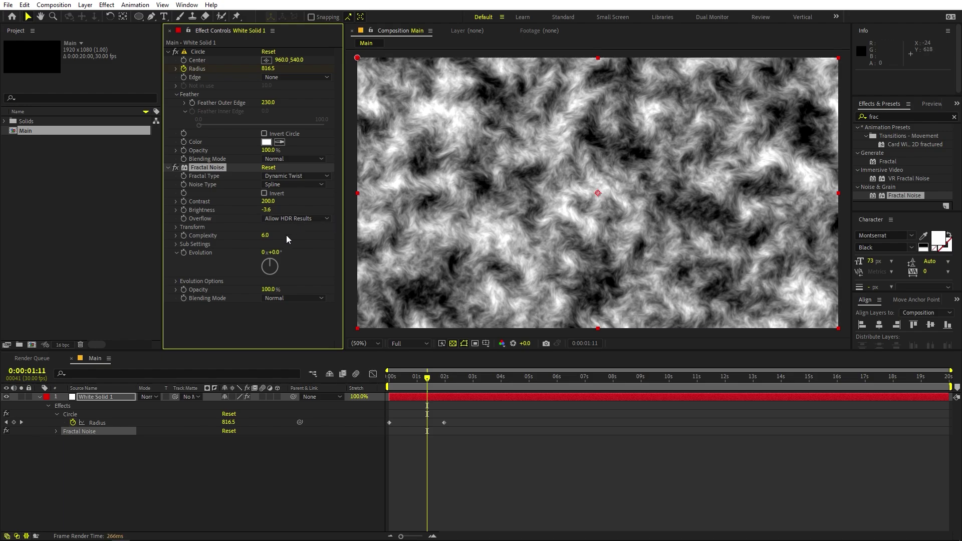
{"action": "left_click", "coordinate": [221, 318]}
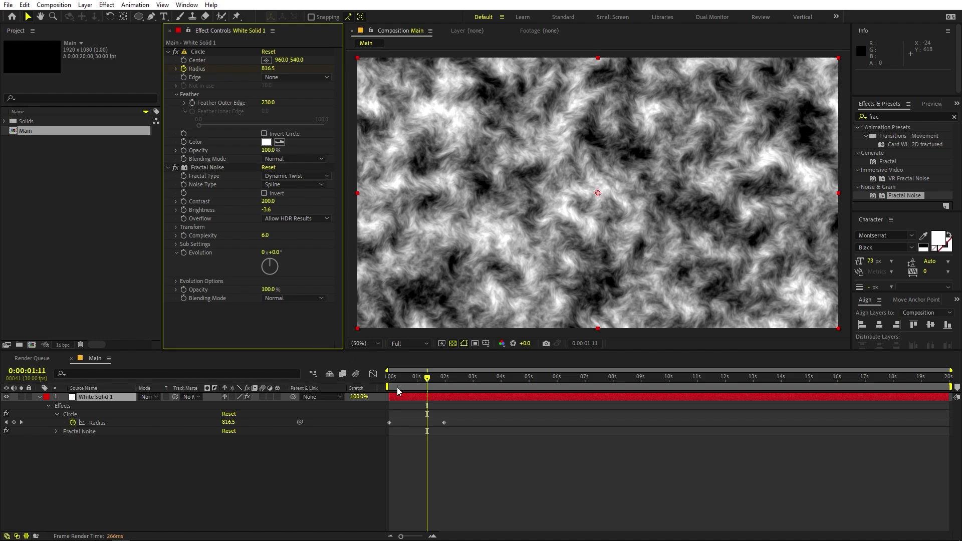
- Keyframe Fractal Noise Evolution from 0x+0° at the start to 2x+41° later
{"action": "key", "text": "Home"}
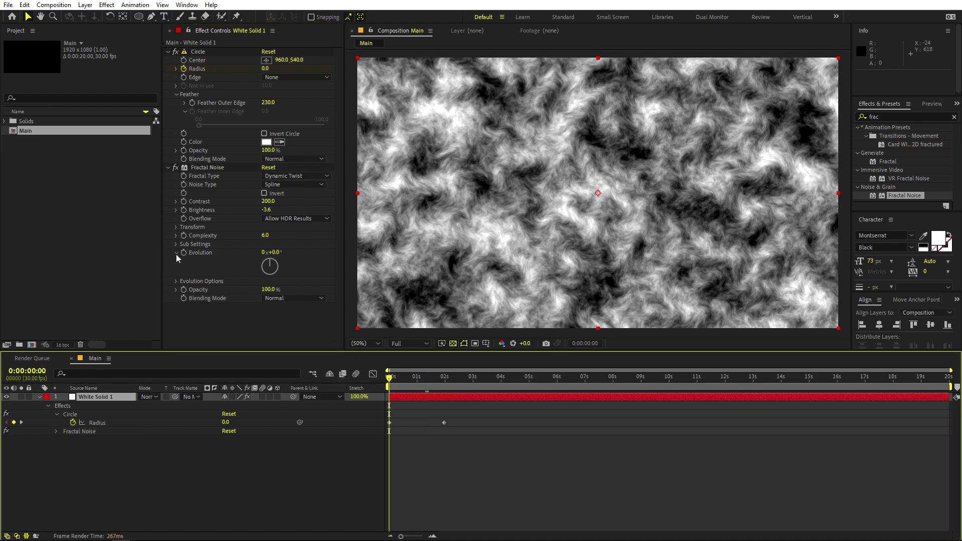
{"action": "left_click", "coordinate": [183, 254]}
{"action": "left_click", "coordinate": [184, 255]}
{"action": "left_click_drag", "start_coordinate": [413, 390], "coordinate": [578, 397]}
{"action": "left_click_drag", "start_coordinate": [273, 252], "coordinate": [476, 395]}
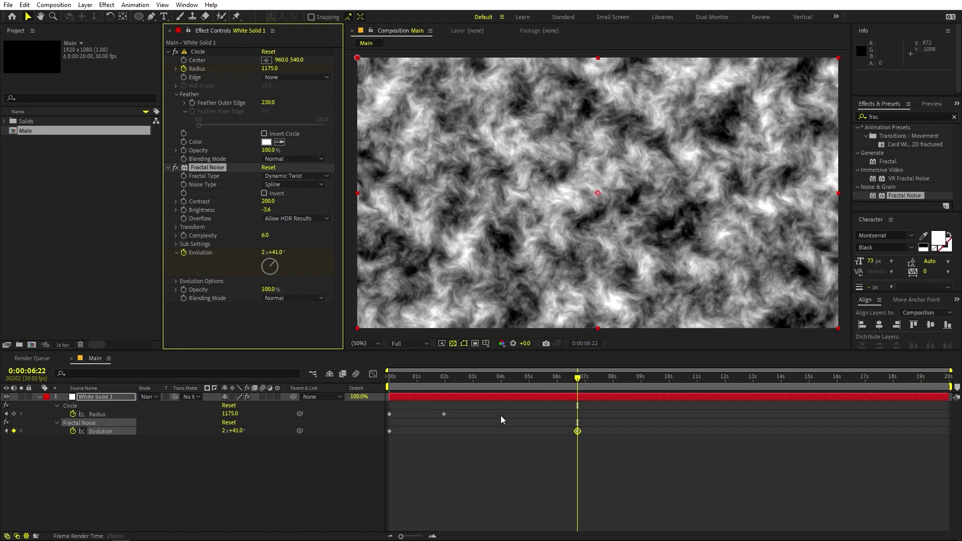
- Preview the animation and return to the Radius keyframe to change the noise blending
{"action": "key", "text": "space"}
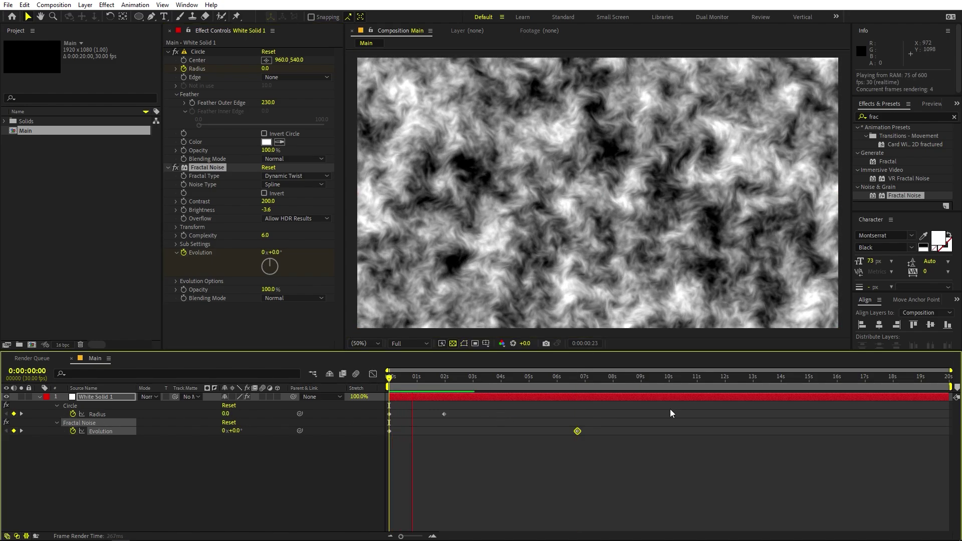
{"action": "key", "text": "space"}
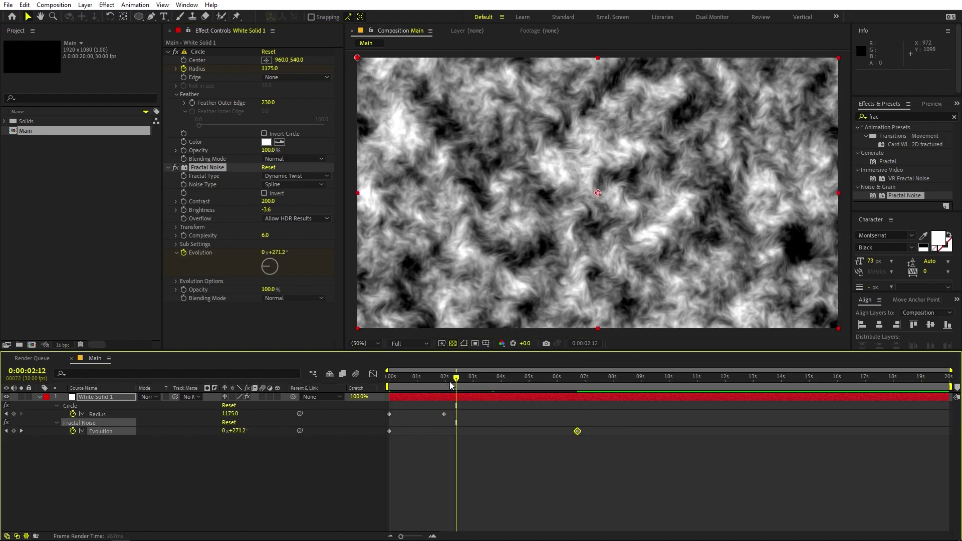
{"action": "key", "text": "j"}
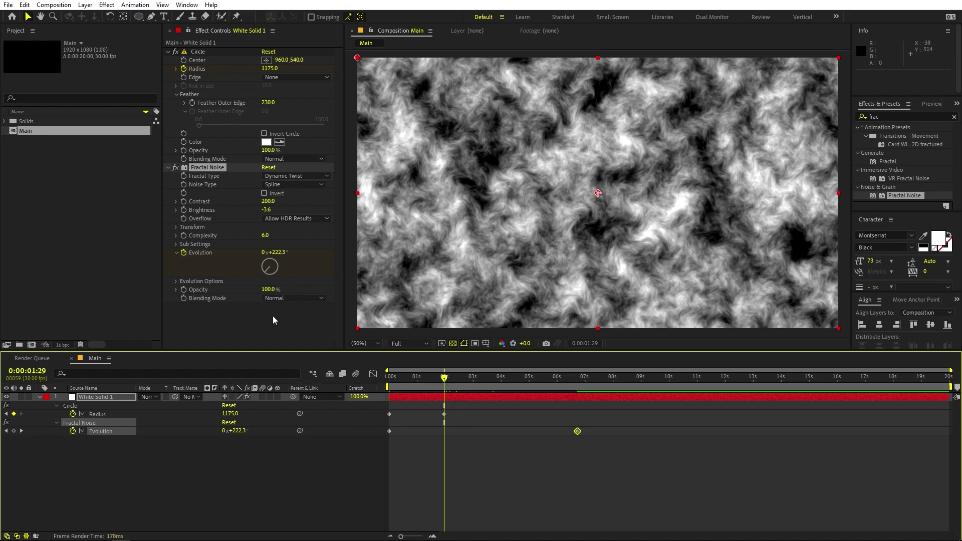
{"action": "left_click", "coordinate": [274, 298]}
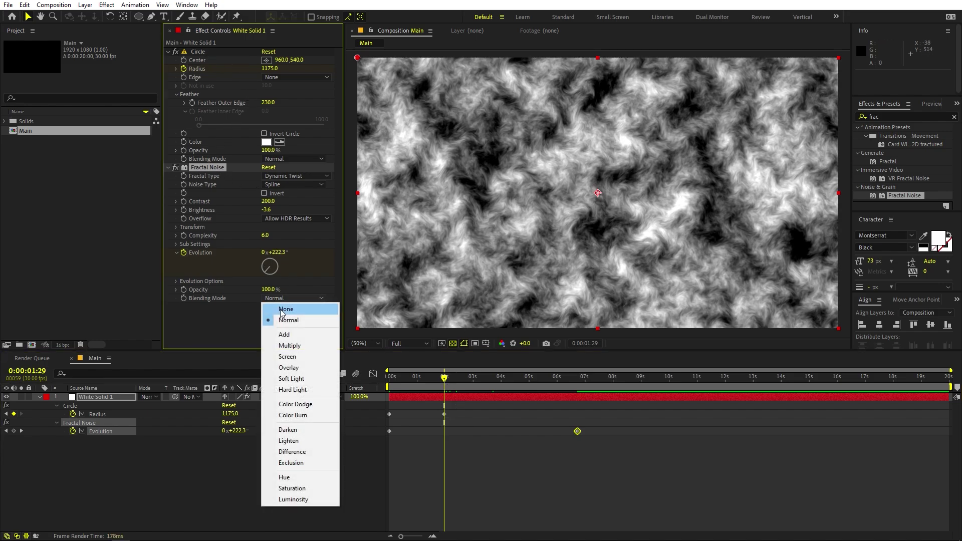
- Blend the Fractal Noise in Overlay and set the Circle colour to black
{"action": "left_click", "coordinate": [289, 367]}
{"action": "left_click_drag", "start_coordinate": [435, 386], "coordinate": [419, 389]}
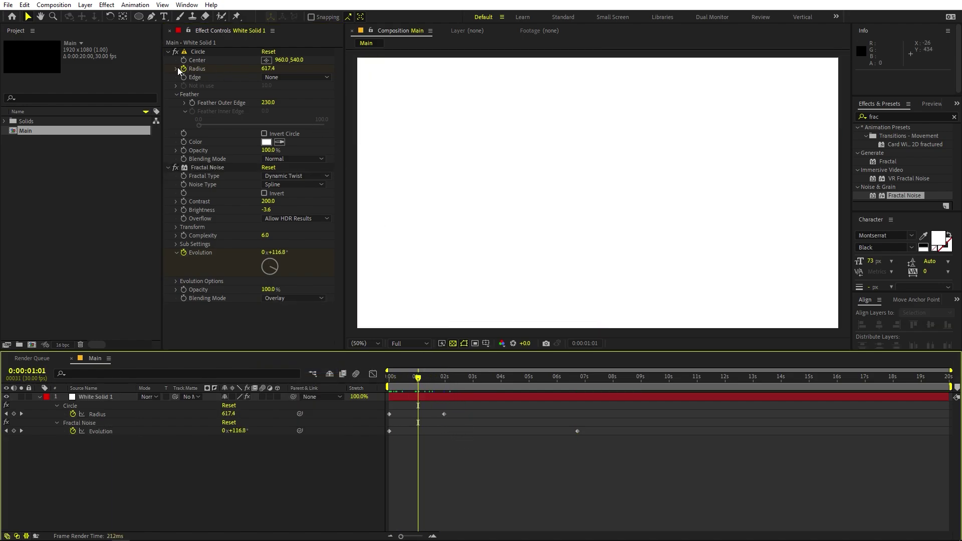
{"action": "left_click", "coordinate": [195, 52]}
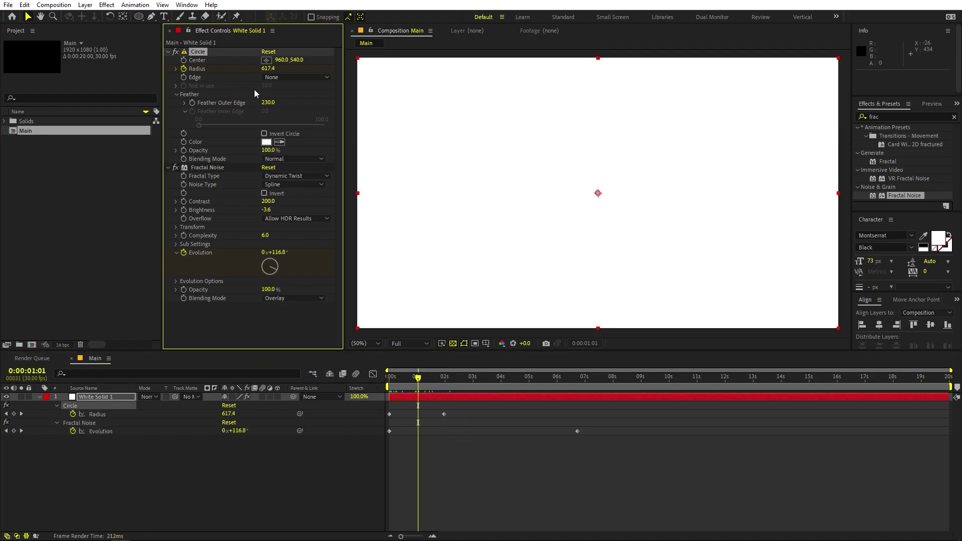
{"action": "left_click", "coordinate": [266, 141]}
{"action": "left_click", "coordinate": [33, 321]}
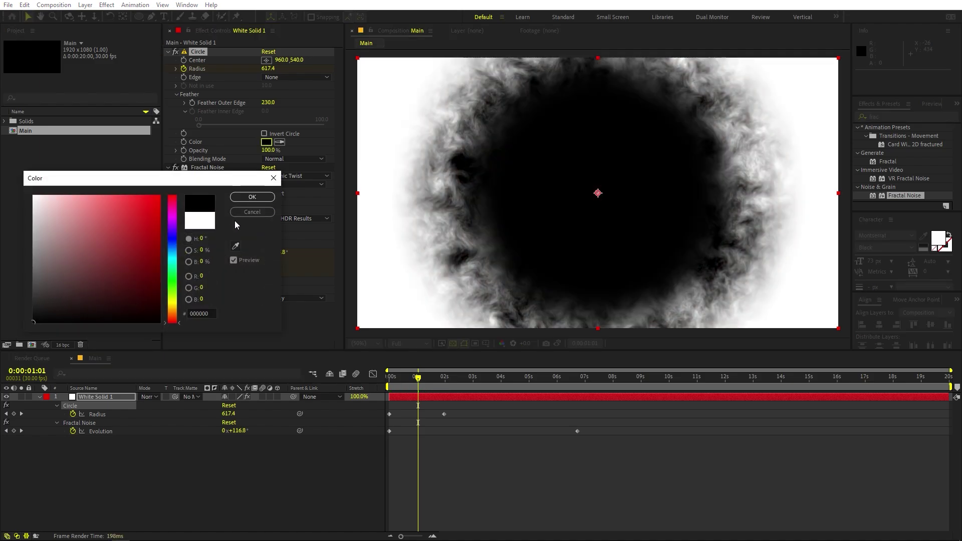
{"action": "left_click", "coordinate": [252, 196]}
- Invert the circle and keyframe the starting Radius at -194 so frame one is black
{"action": "key", "text": "space"}
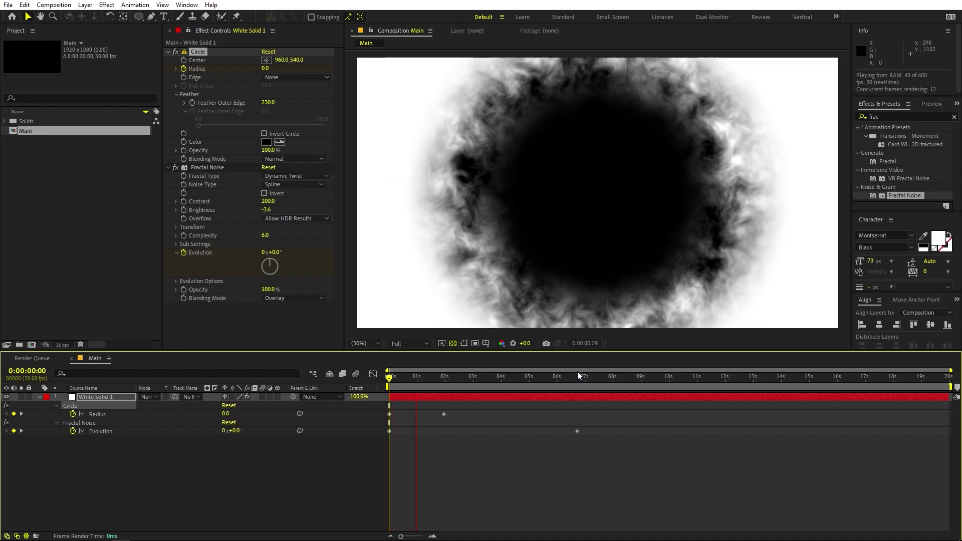
{"action": "key", "text": "space"}
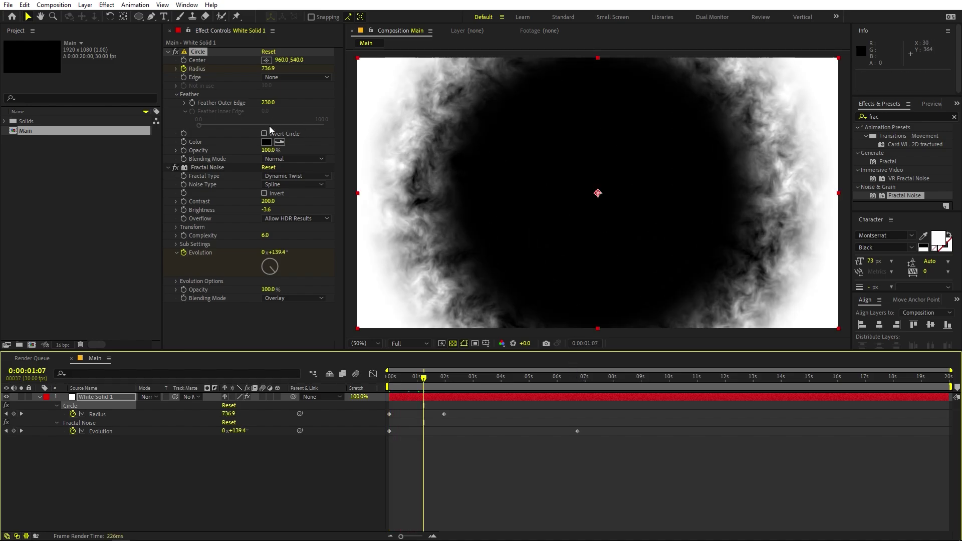
{"action": "left_click", "coordinate": [264, 134]}
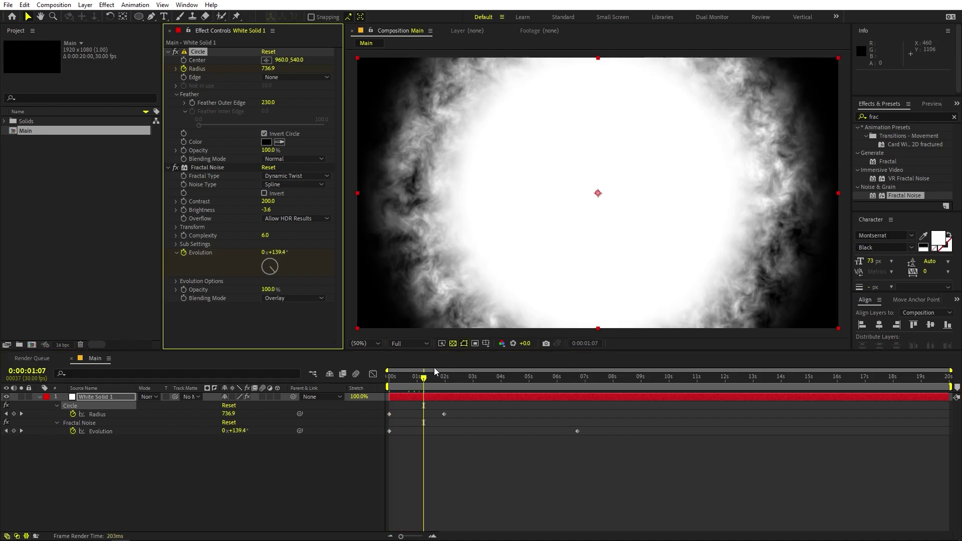
{"action": "key", "text": "Home"}
{"action": "mouse_move", "coordinate": [403, 384]}
{"action": "left_mouse_down"}
{"action": "mouse_move", "coordinate": [453, 383]}
{"action": "mouse_move", "coordinate": [389, 383]}
{"action": "left_mouse_up"}
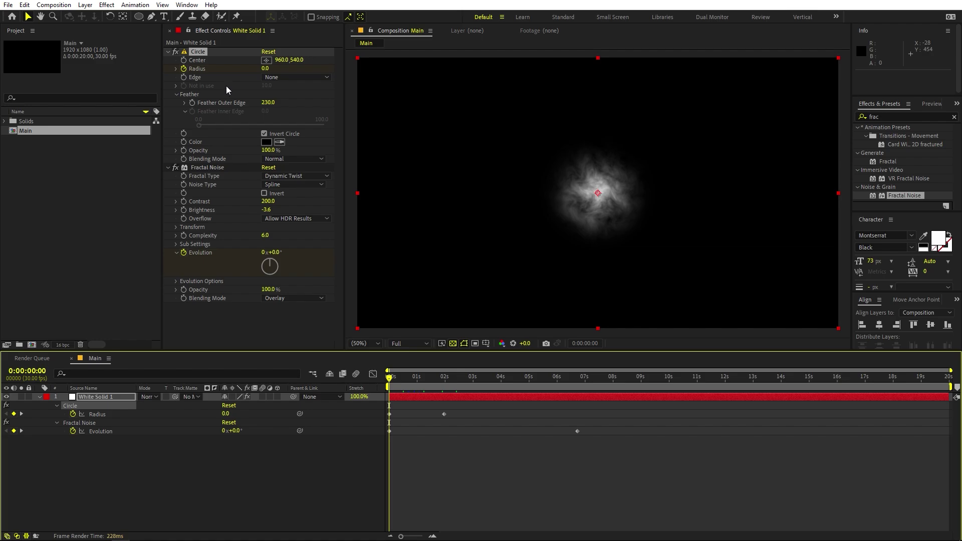
{"action": "left_click_drag", "start_coordinate": [265, 69], "coordinate": [172, 79]}
- Preview the growing smoke reveal from the start
{"action": "left_click", "coordinate": [581, 465]}
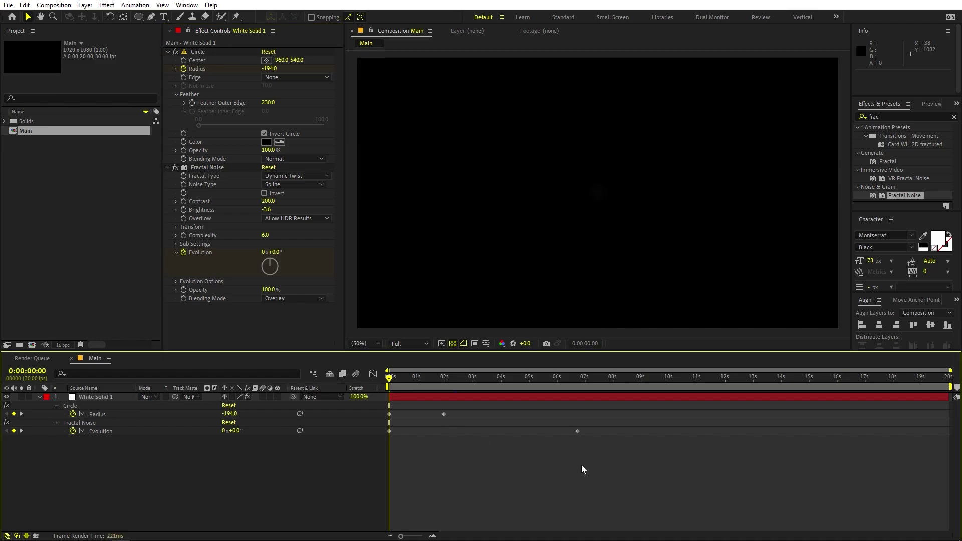
{"action": "key", "text": "space"}
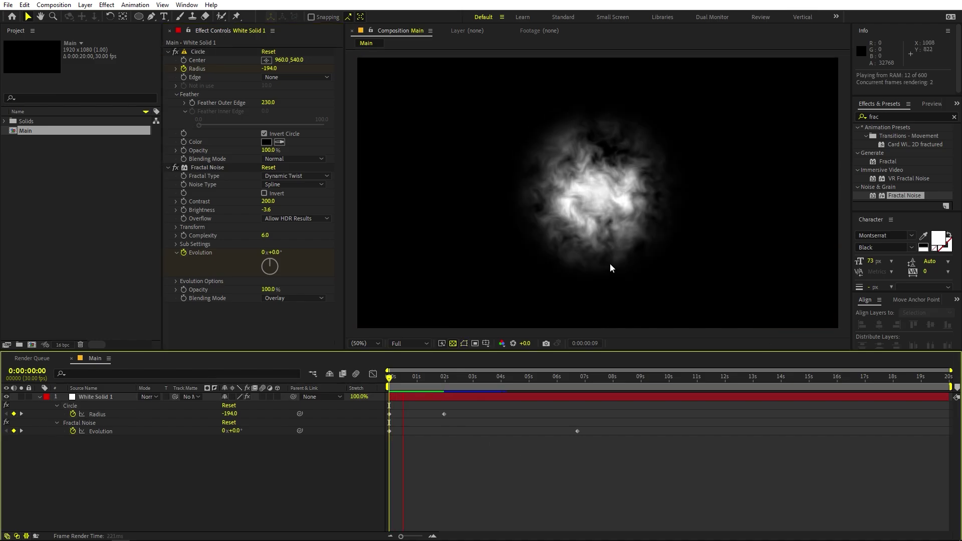
{"action": "left_click_drag", "start_coordinate": [444, 386], "coordinate": [404, 387]}
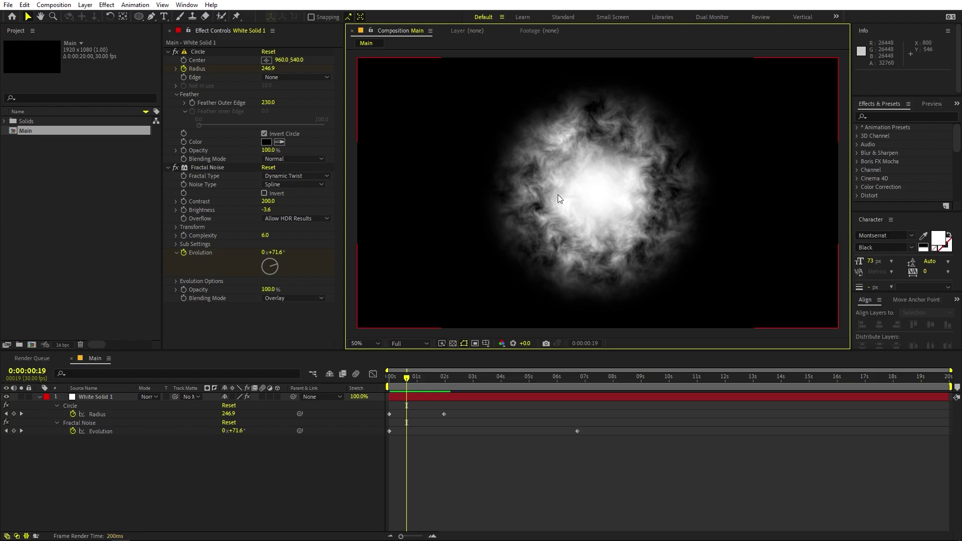
- Apply the Shift Channels effect to White Solid 1
{"action": "left_click", "coordinate": [884, 117]}
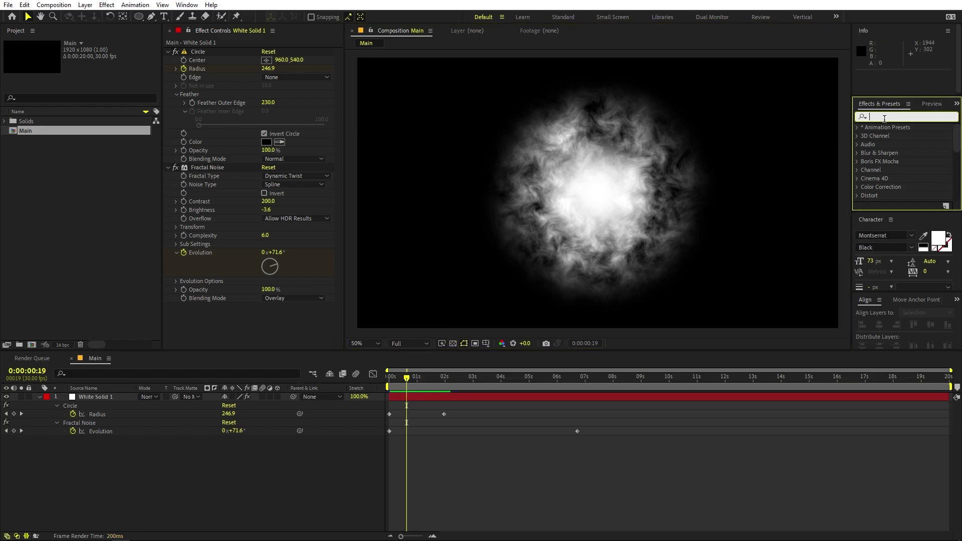
{"action": "type", "text": "shif"}
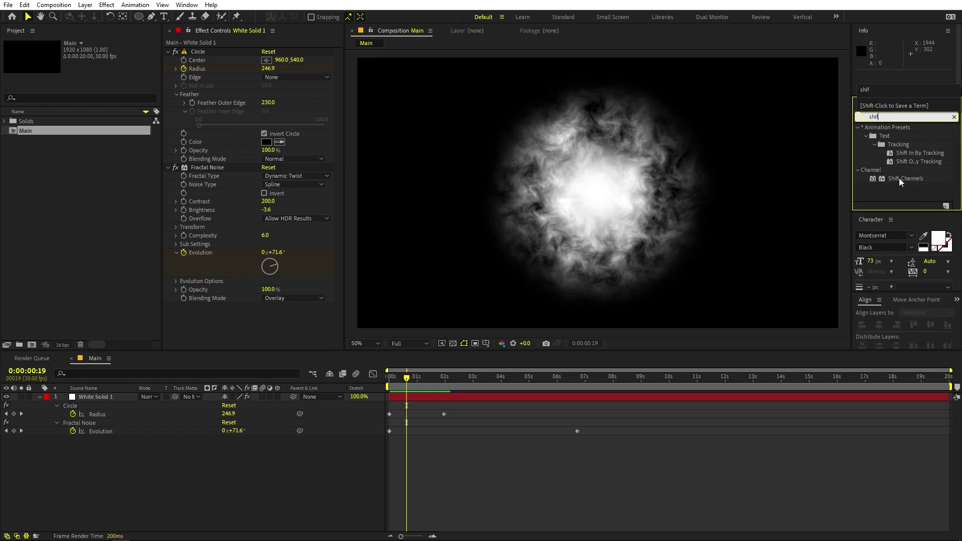
{"action": "left_click_drag", "start_coordinate": [900, 181], "coordinate": [209, 327]}
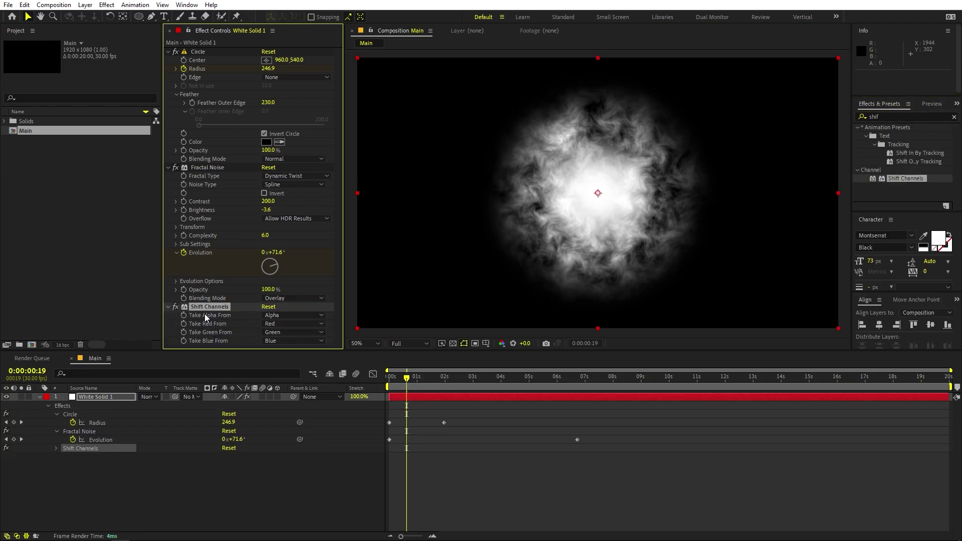
- Set Shift Channels Take Alpha From to Luminance and check it over the transparency grid
{"action": "left_click", "coordinate": [299, 315]}
{"action": "left_click", "coordinate": [288, 370]}
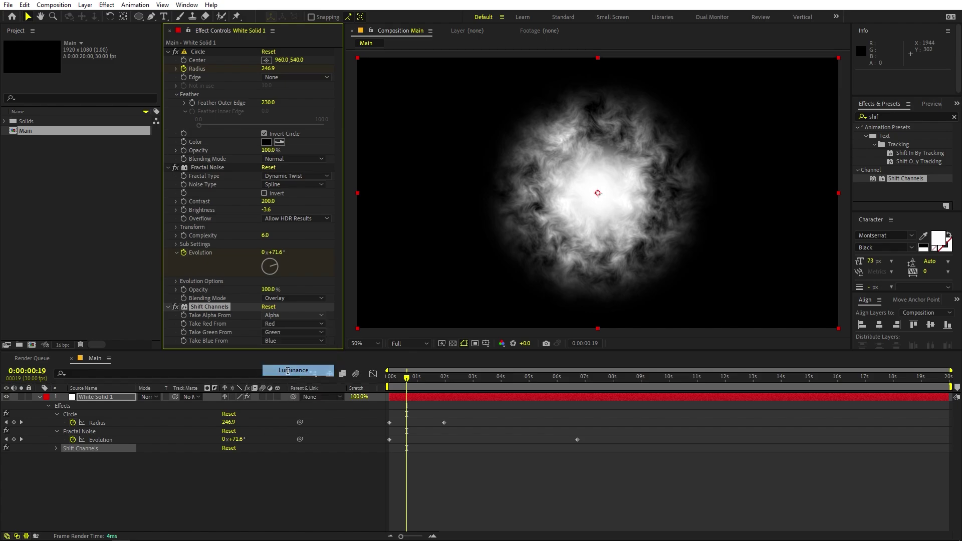
{"action": "left_click", "coordinate": [450, 345]}
{"action": "left_click", "coordinate": [451, 344]}
{"action": "left_click", "coordinate": [451, 344]}
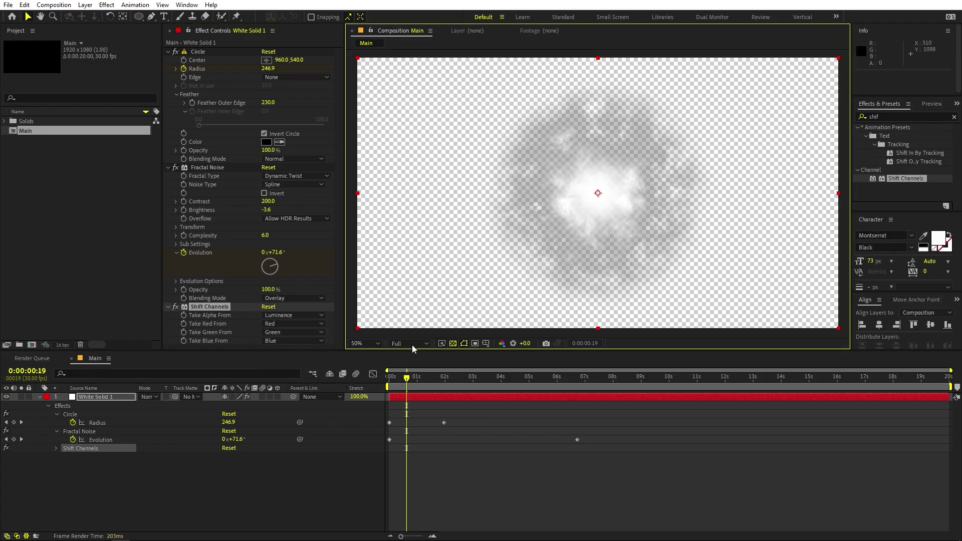
- Compare the reveal with Shift Channels off and on, then hide the transparency grid
{"action": "left_click_drag", "start_coordinate": [407, 378], "coordinate": [418, 405]}
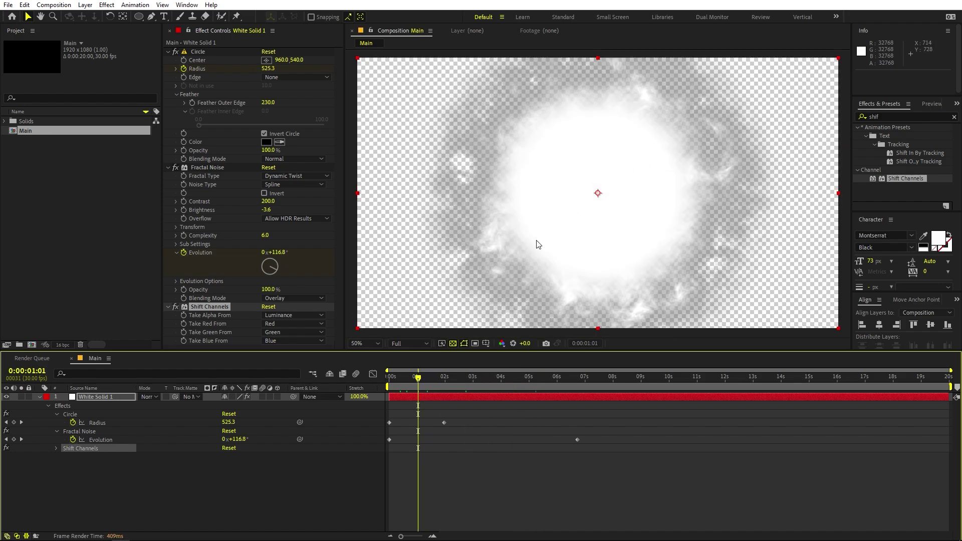
{"action": "left_click", "coordinate": [405, 381]}
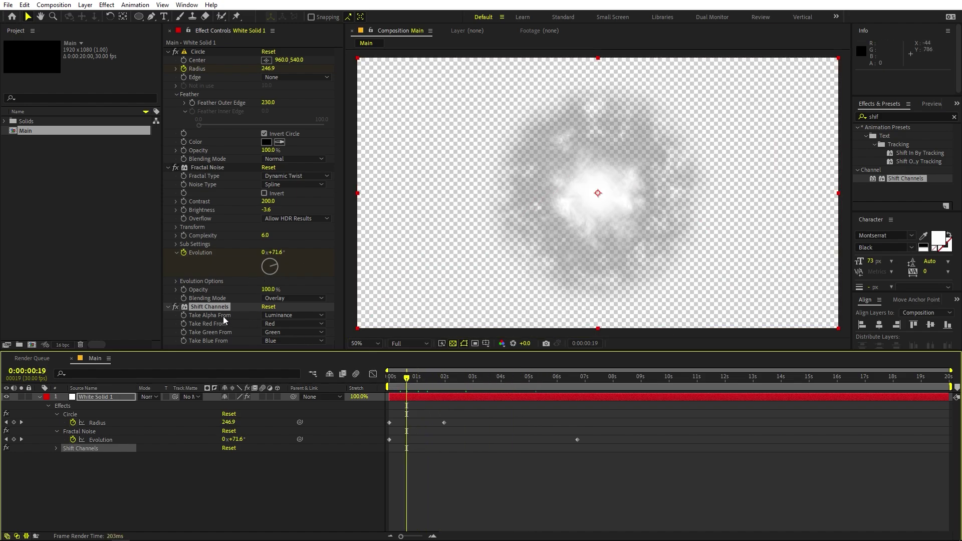
{"action": "left_click", "coordinate": [175, 306]}
{"action": "left_click", "coordinate": [175, 307]}
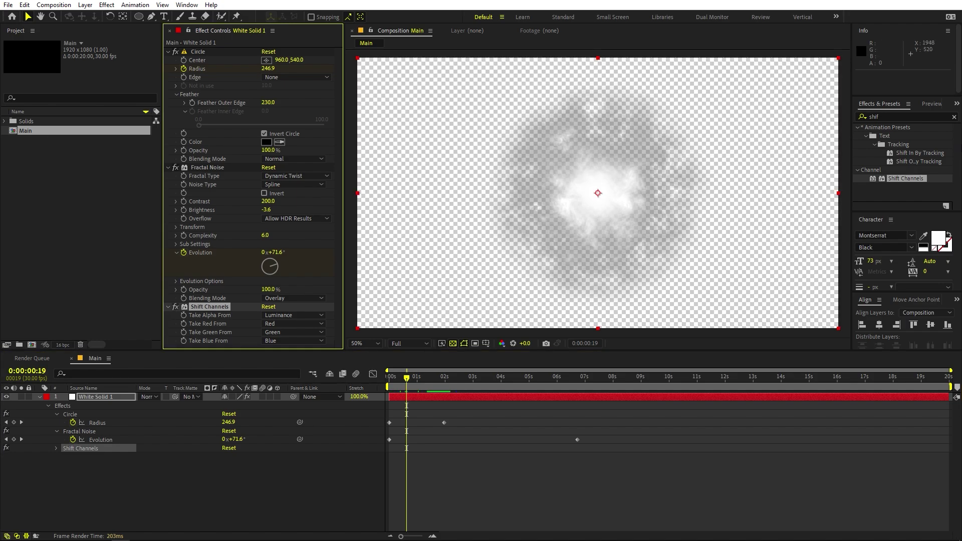
{"action": "left_click", "coordinate": [859, 115]}
{"action": "left_click", "coordinate": [453, 344]}
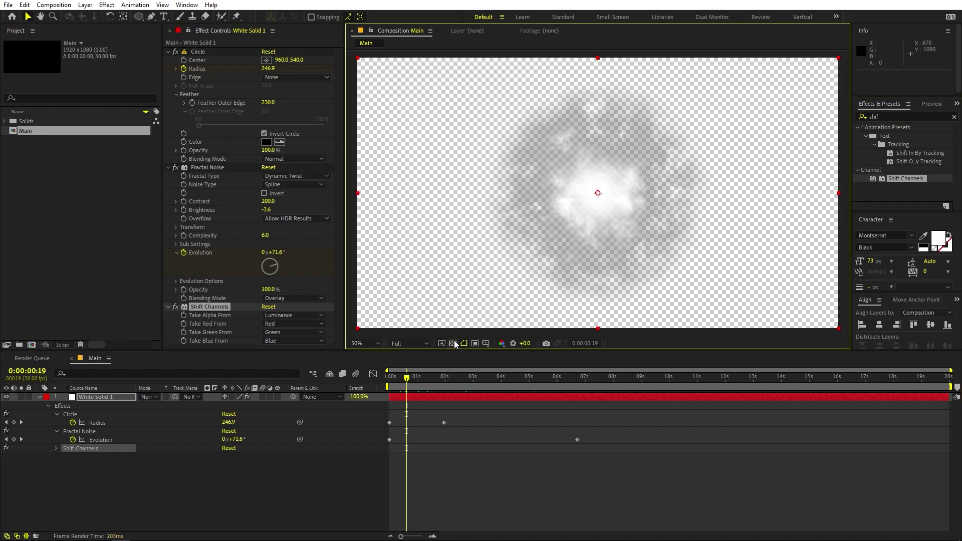
{"action": "left_click", "coordinate": [901, 110]}
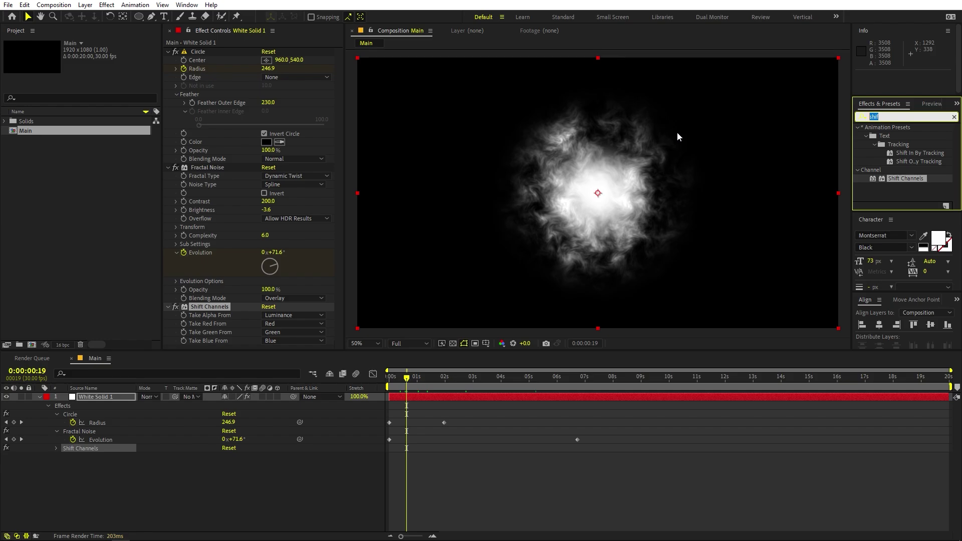
- Apply Curves to the smoke solid and switch its channel to Alpha
{"action": "type", "text": "curves"}
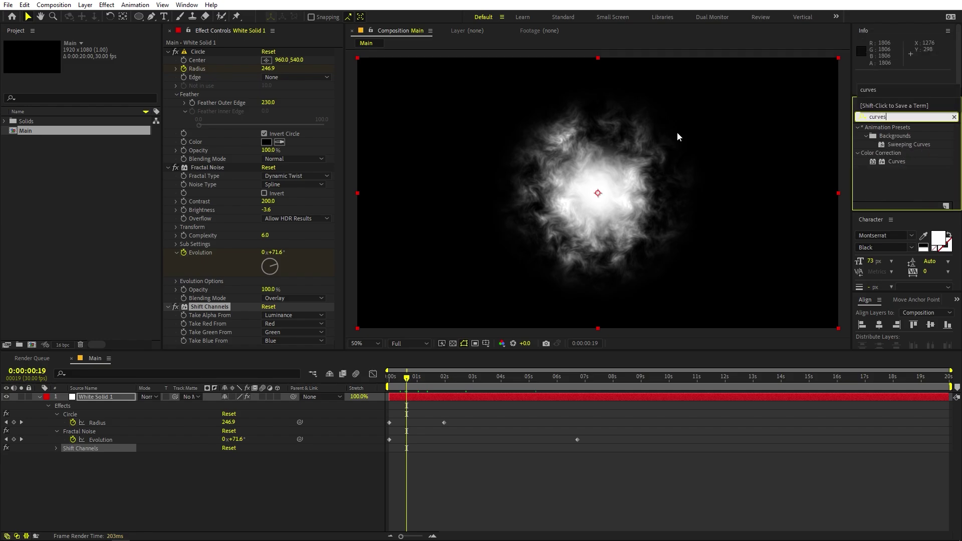
{"action": "double_click", "coordinate": [896, 161]}
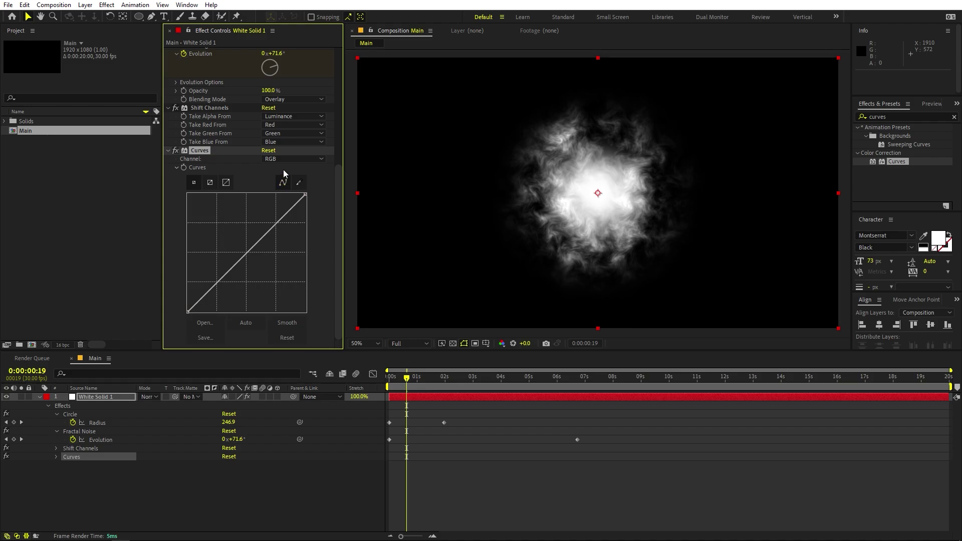
{"action": "left_click", "coordinate": [283, 159]}
{"action": "left_click", "coordinate": [283, 211]}
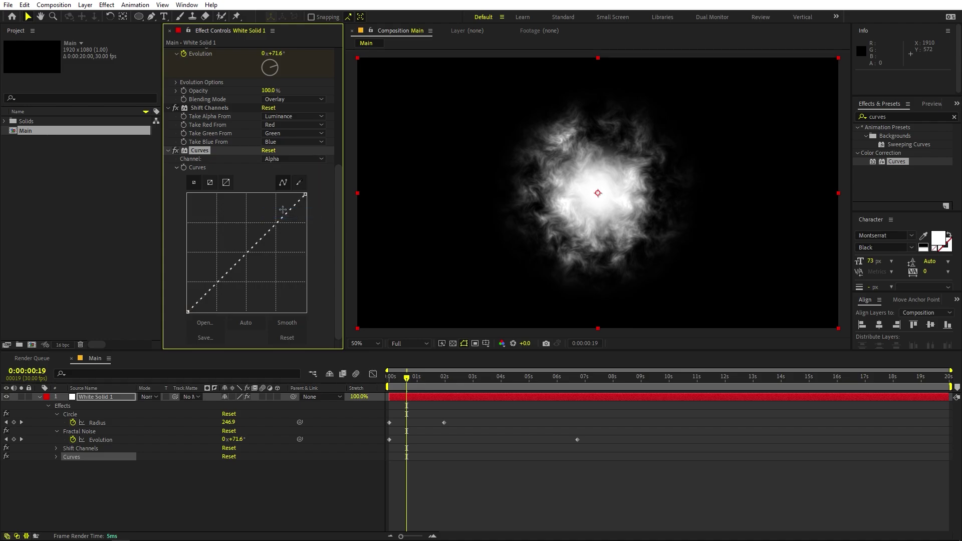
{"action": "left_click", "coordinate": [176, 108]}
{"action": "left_click", "coordinate": [176, 108]}
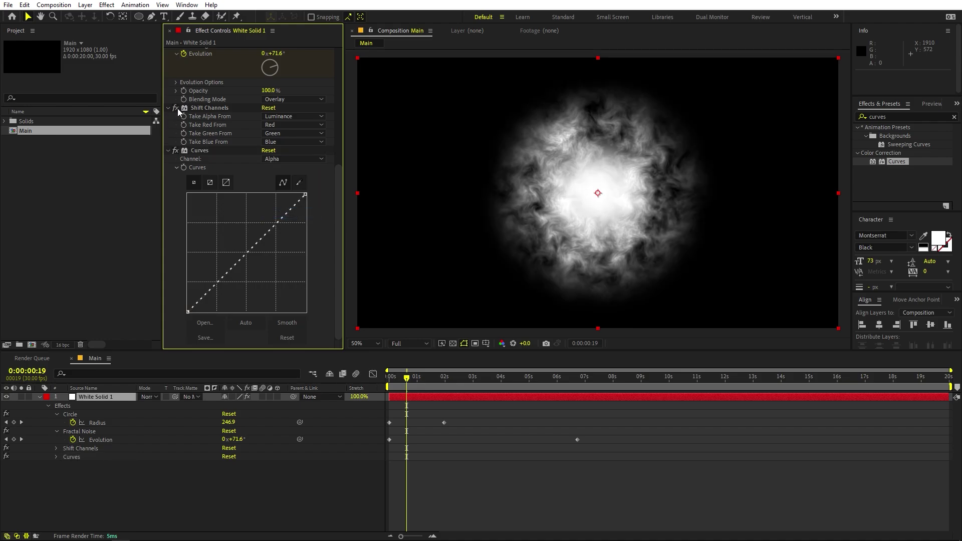
- Bend the Alpha curve into an S and preview the reveal
{"action": "left_click_drag", "start_coordinate": [274, 221], "coordinate": [271, 219]}
{"action": "left_click_drag", "start_coordinate": [246, 252], "coordinate": [250, 261]}
{"action": "key", "text": "space"}
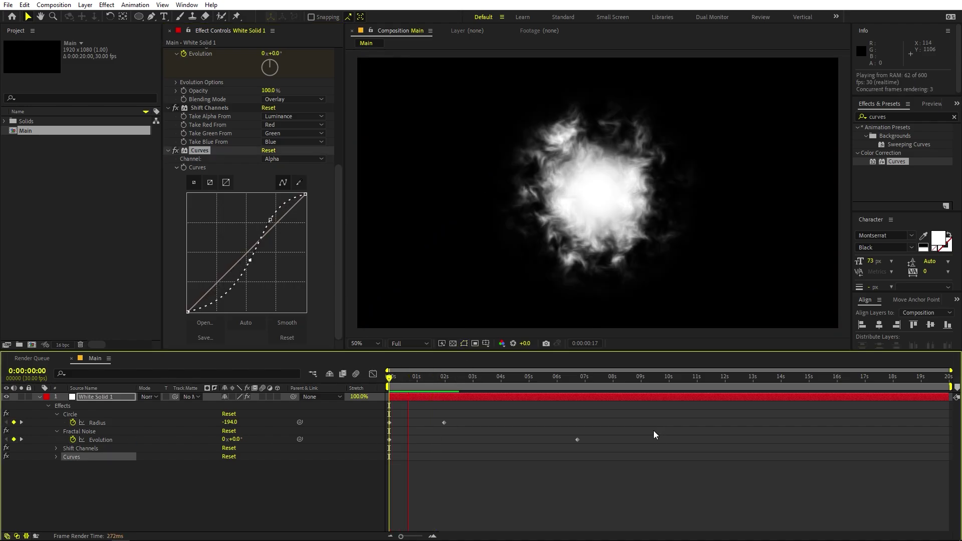
{"action": "left_click", "coordinate": [443, 384]}
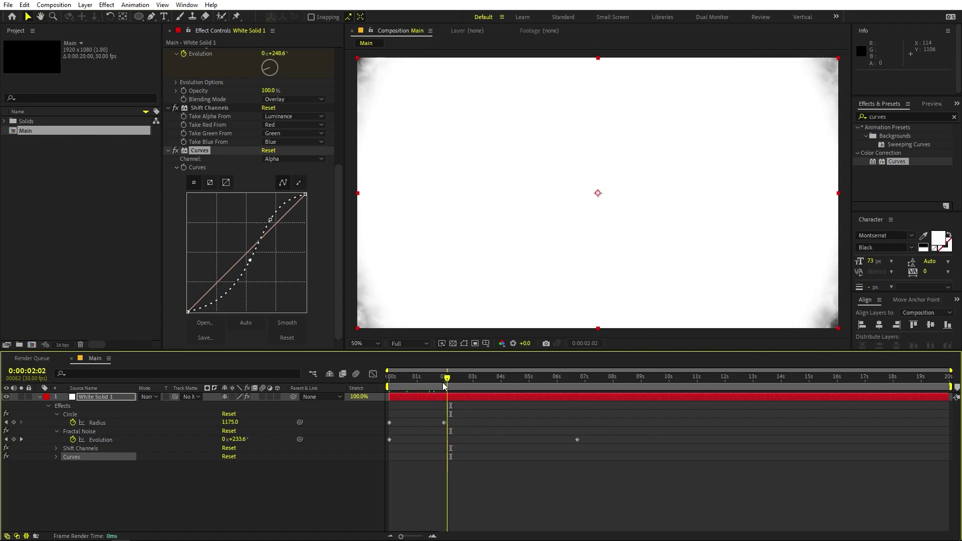
{"action": "left_click_drag", "start_coordinate": [444, 384], "coordinate": [419, 385]}
{"action": "left_click", "coordinate": [175, 108]}
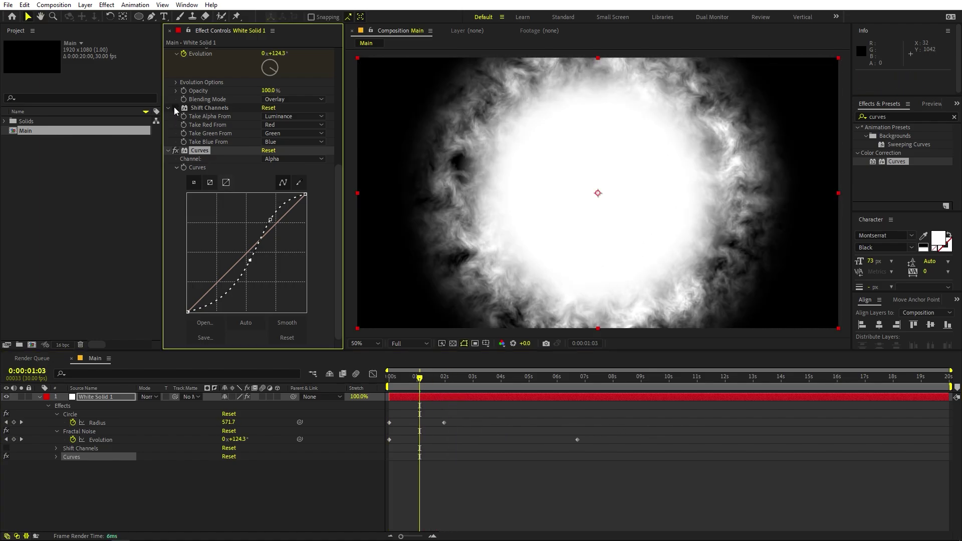
- Shape an S-curve on the Curves RGB channel for contrast and preview it
{"action": "left_click", "coordinate": [286, 158]}
{"action": "left_click", "coordinate": [284, 169]}
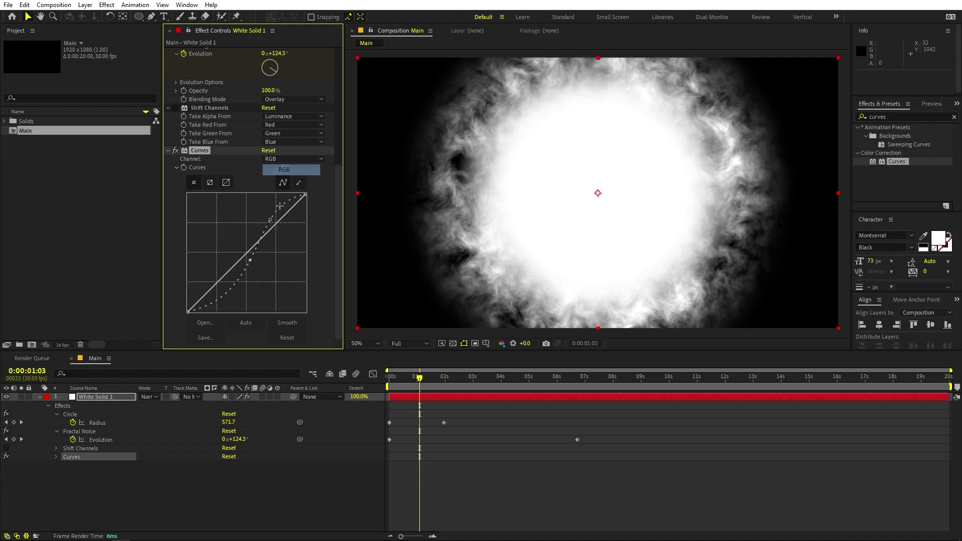
{"action": "left_click_drag", "start_coordinate": [276, 223], "coordinate": [273, 218]}
{"action": "left_click_drag", "start_coordinate": [220, 272], "coordinate": [239, 281]}
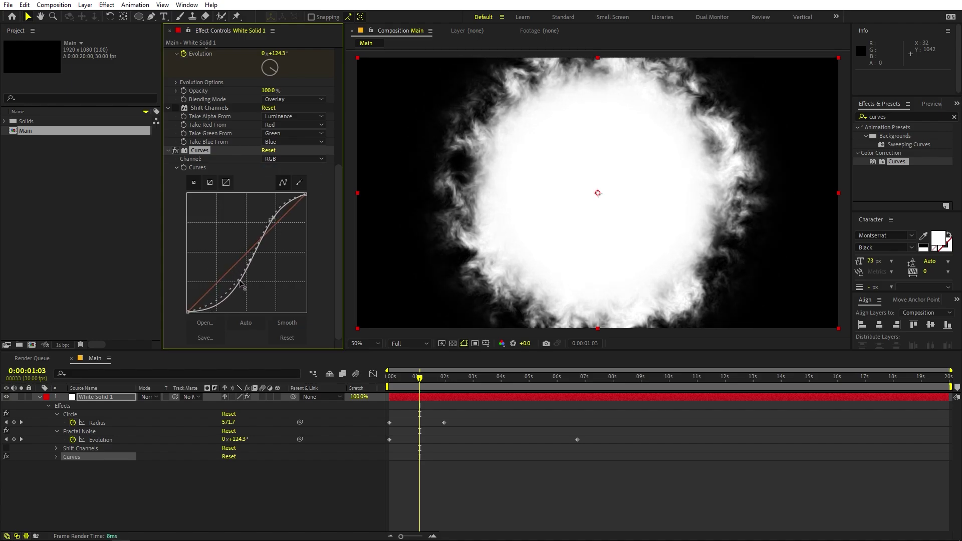
{"action": "left_click", "coordinate": [287, 323]}
{"action": "key", "text": "space"}
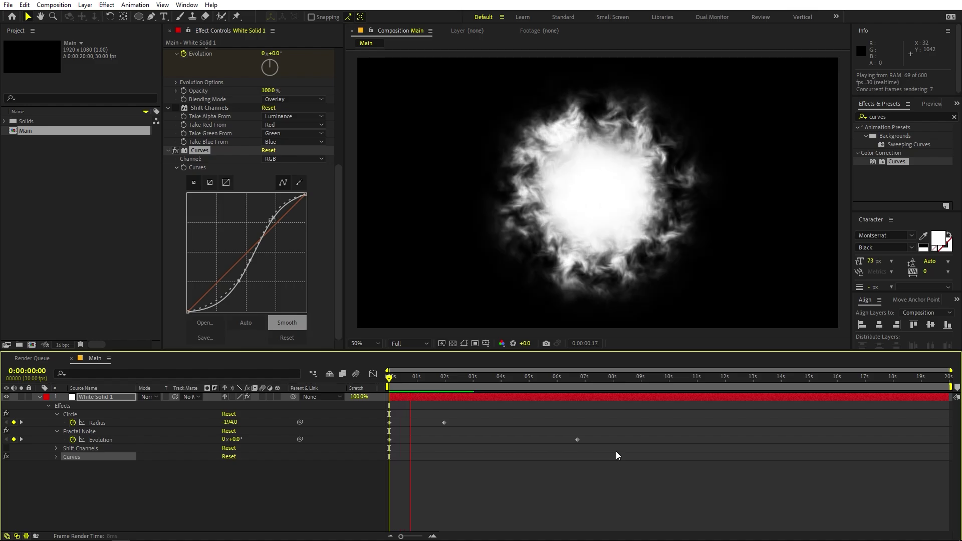
{"action": "key", "text": "space"}
{"action": "left_click_drag", "start_coordinate": [429, 386], "coordinate": [362, 411]}
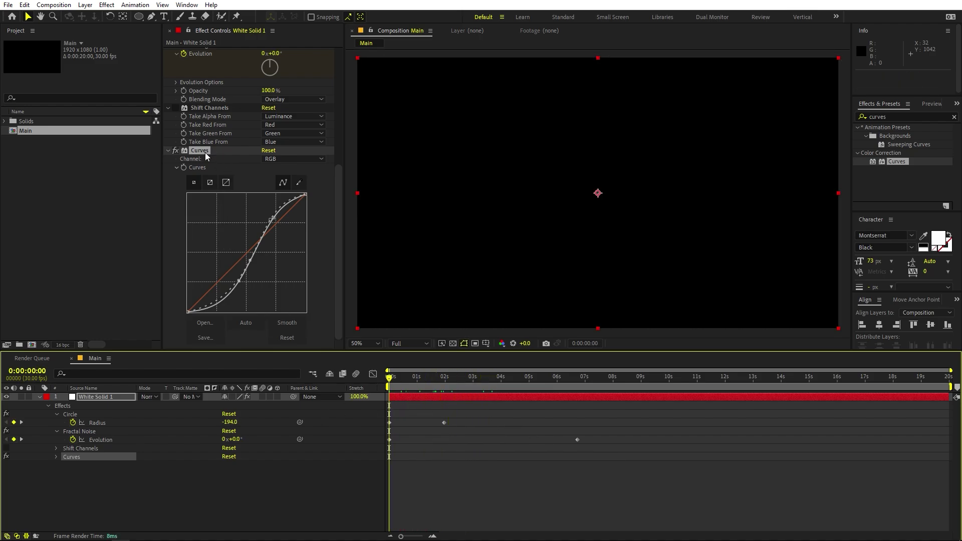
{"action": "left_click_drag", "start_coordinate": [390, 378], "coordinate": [428, 385]}
- Re-enable Shift Channels, ease the lower curve point to soften the smoke, and preview
{"action": "left_click", "coordinate": [176, 108]}
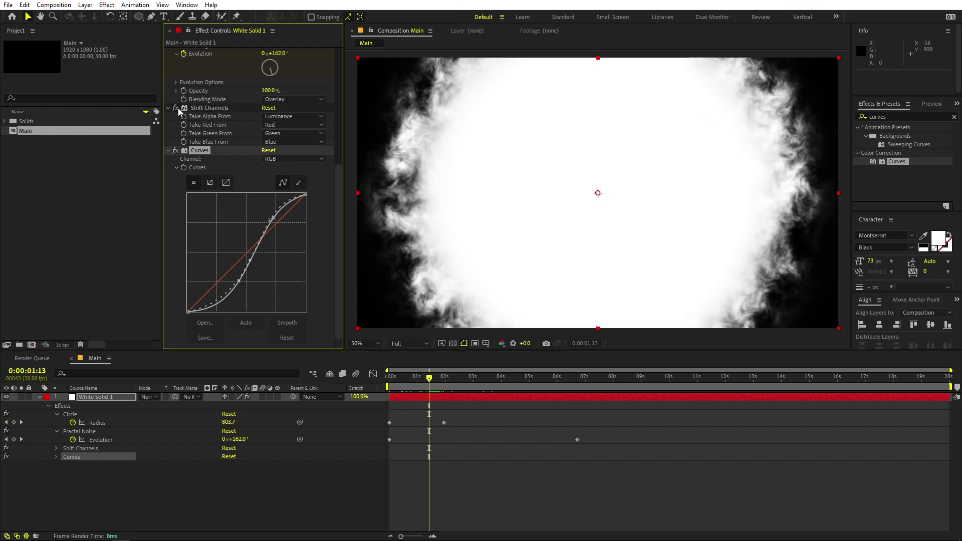
{"action": "left_click_drag", "start_coordinate": [238, 288], "coordinate": [231, 283]}
{"action": "left_click", "coordinate": [626, 420]}
{"action": "key", "text": "space"}
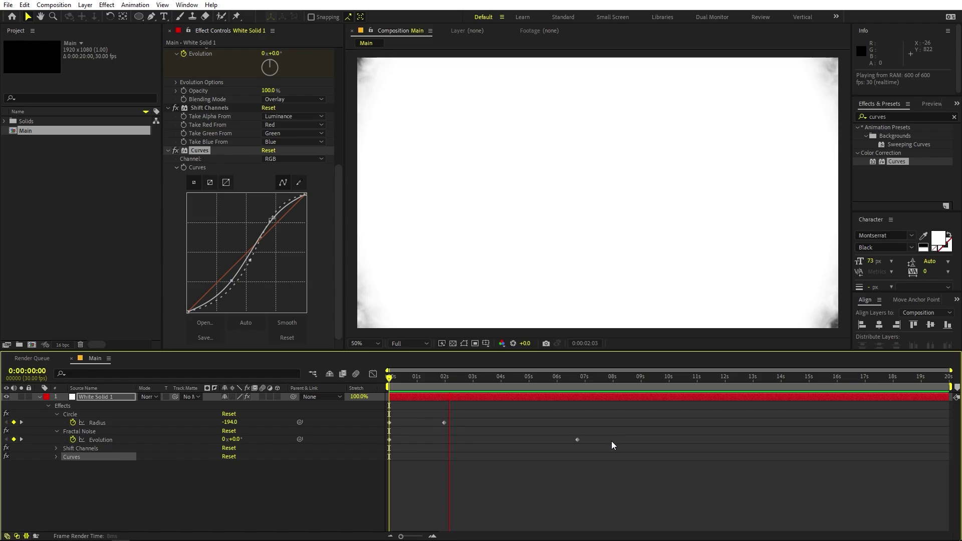
{"action": "left_click", "coordinate": [504, 440]}
{"action": "left_click", "coordinate": [448, 379]}
{"action": "left_click_drag", "start_coordinate": [451, 382], "coordinate": [302, 437]}
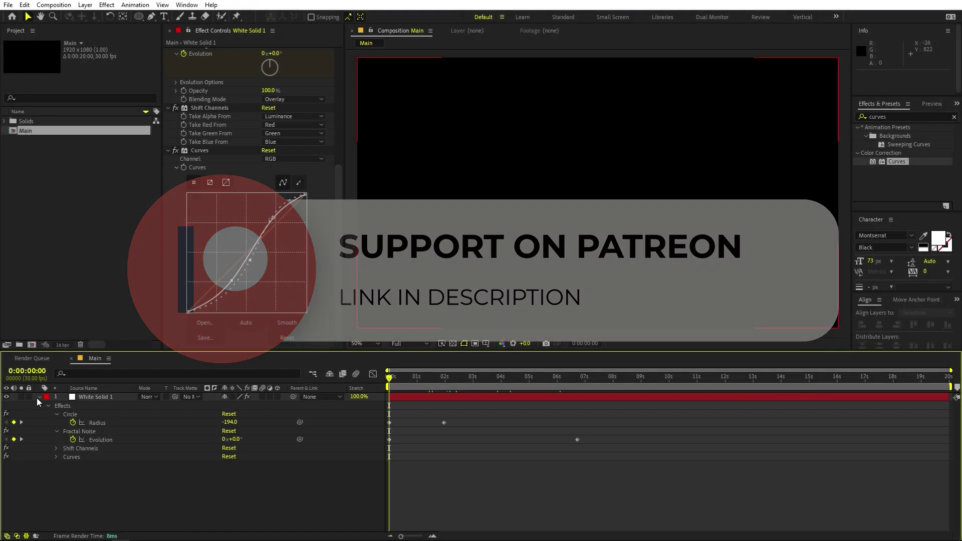
- Collapse White Solid 1's Circle, Fractal Noise, Shift Channels and Curves properties in the timeline
{"action": "left_click", "coordinate": [39, 397]}
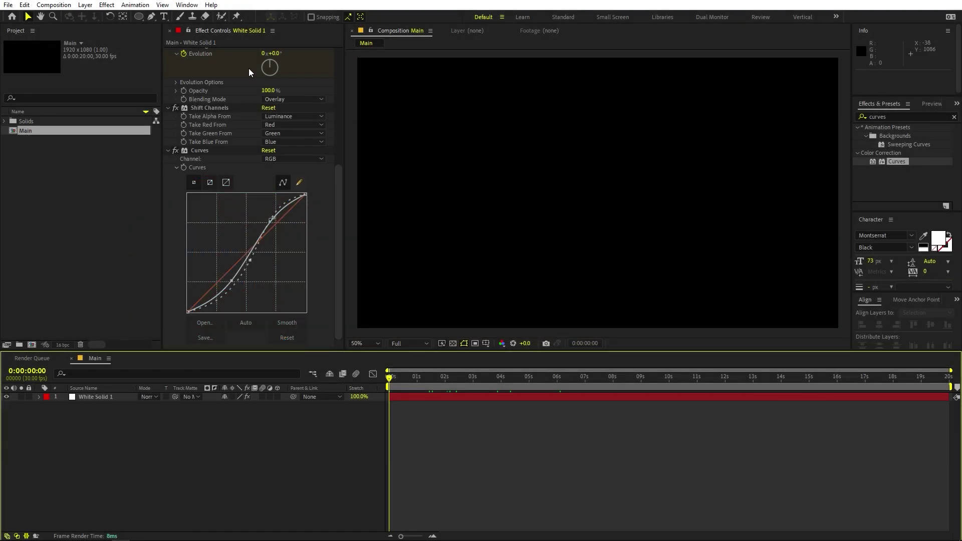
- Type MOTION as a new text layer and centre it horizontally and vertically in the frame
{"action": "left_click", "coordinate": [164, 16]}
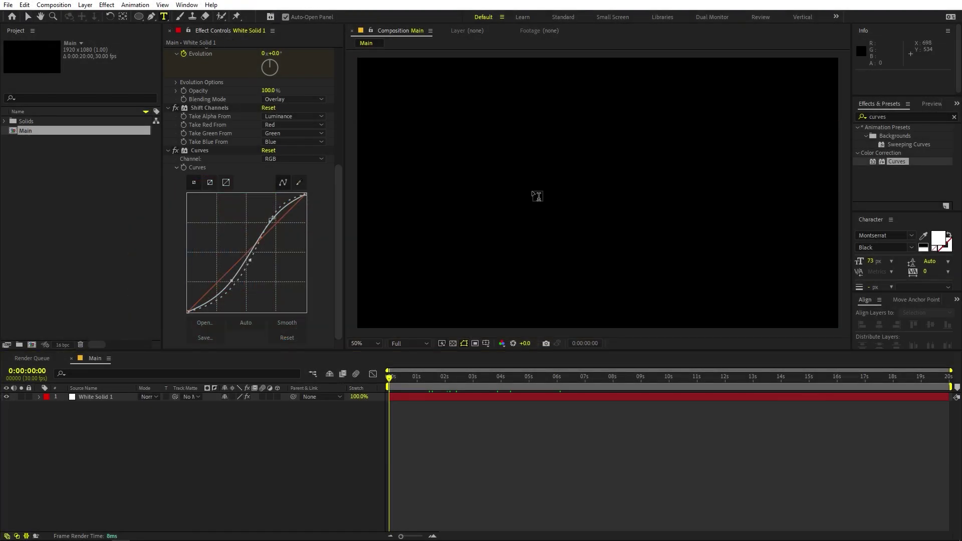
{"action": "left_click", "coordinate": [532, 189]}
{"action": "type", "text": "MOTION"}
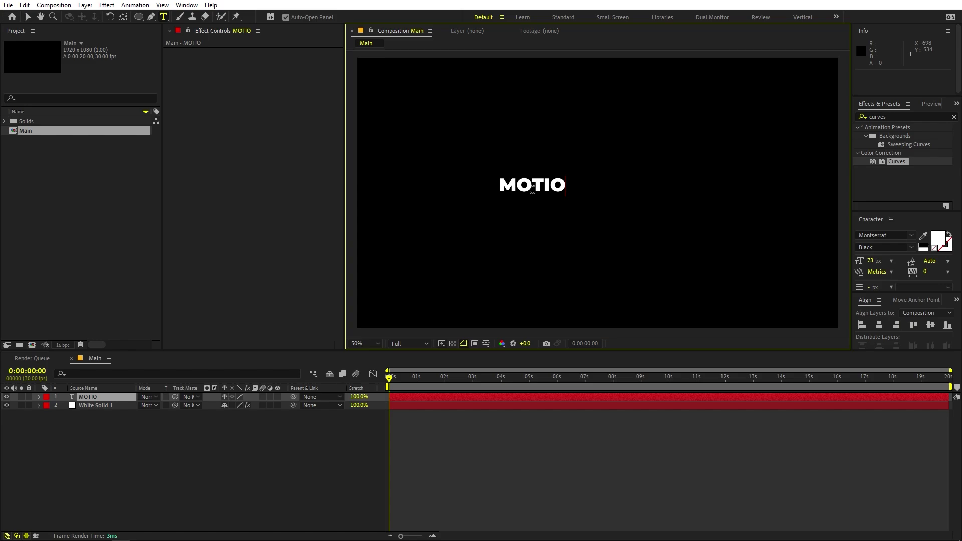
{"action": "left_click", "coordinate": [880, 326]}
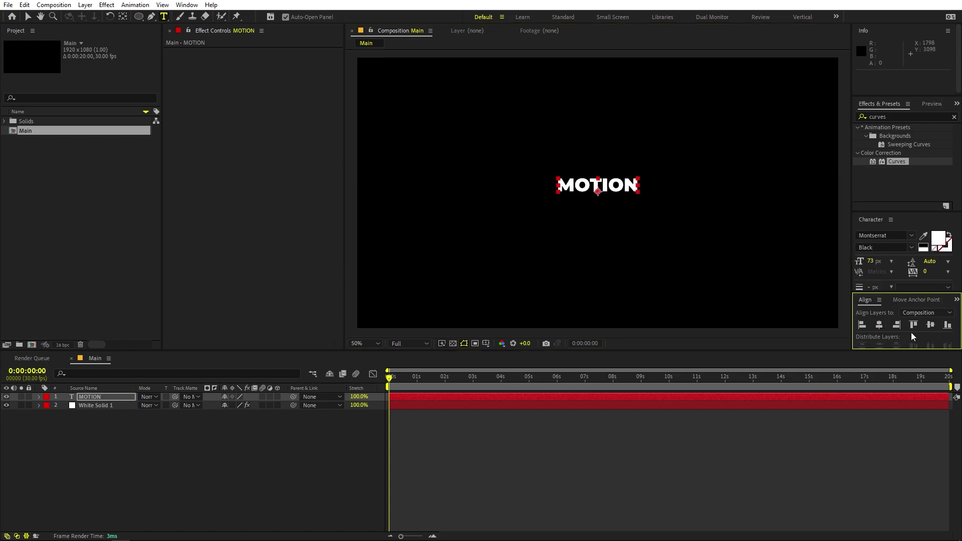
{"action": "left_click", "coordinate": [935, 325]}
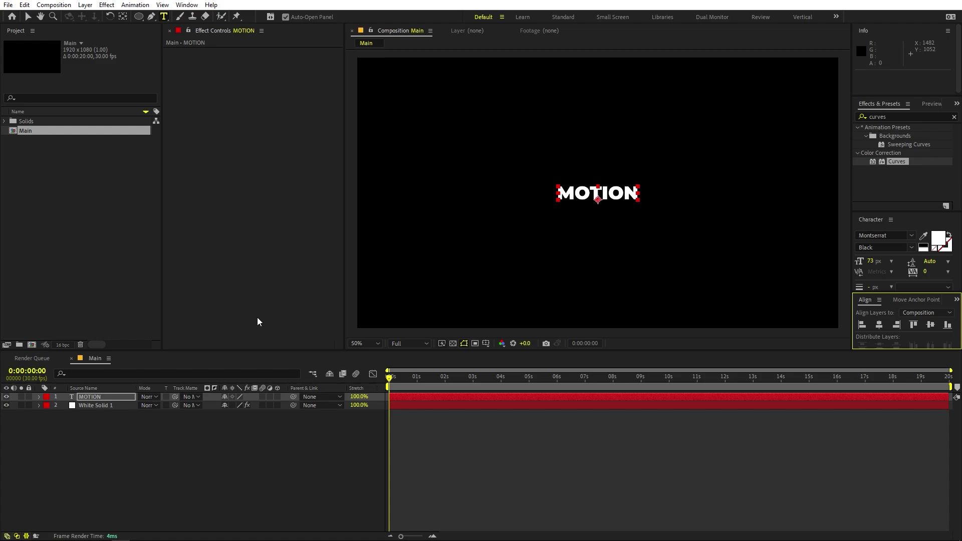
{"action": "left_click", "coordinate": [122, 16]}
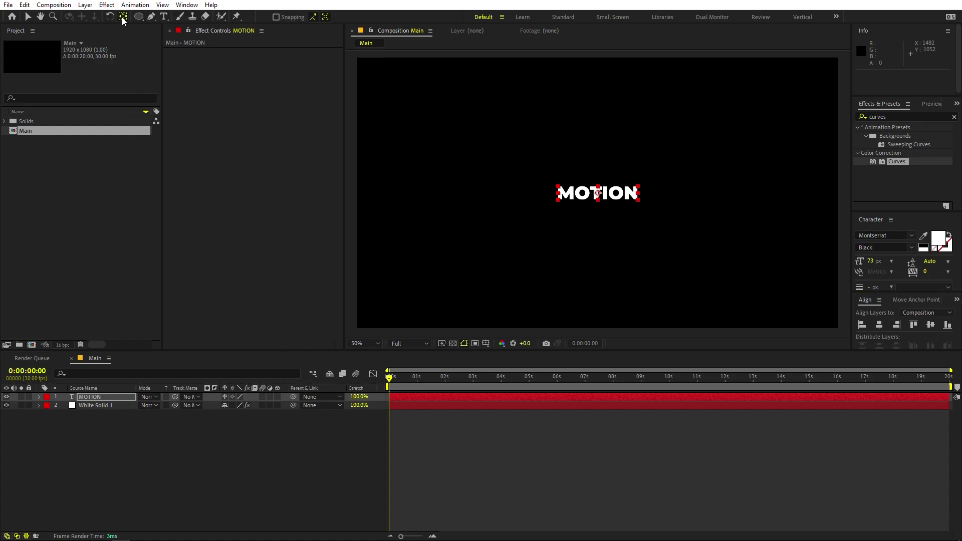
- Scale the MOTION text layer up to 307%
{"action": "left_click", "coordinate": [116, 395]}
{"action": "key", "text": "s"}
{"action": "left_click_drag", "start_coordinate": [234, 405], "coordinate": [353, 422]}
{"action": "left_click", "coordinate": [256, 456]}
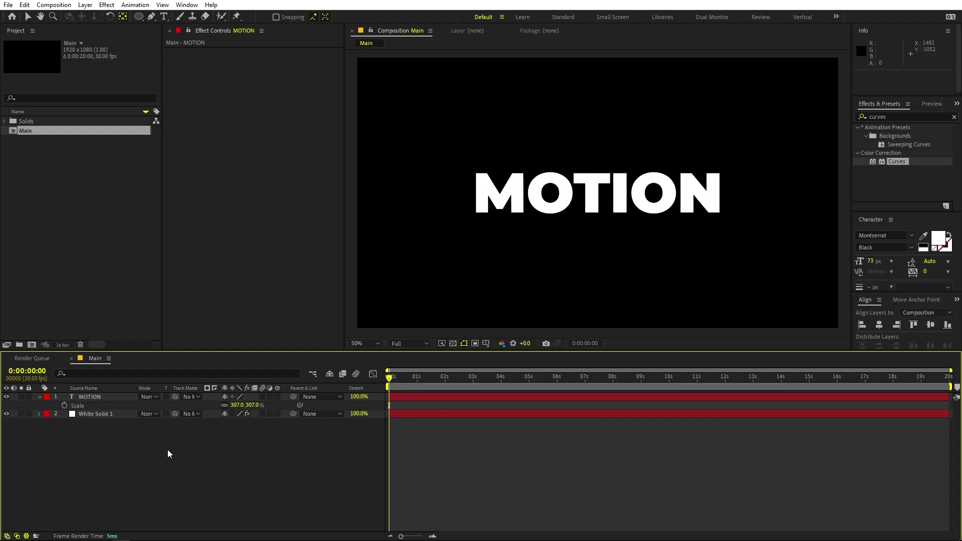
{"action": "left_click", "coordinate": [40, 397]}
- Move MOTION beneath White Solid 1 and set White Solid 1 as its track matte
{"action": "left_click_drag", "start_coordinate": [90, 397], "coordinate": [100, 432]}
{"action": "left_click", "coordinate": [101, 434]}
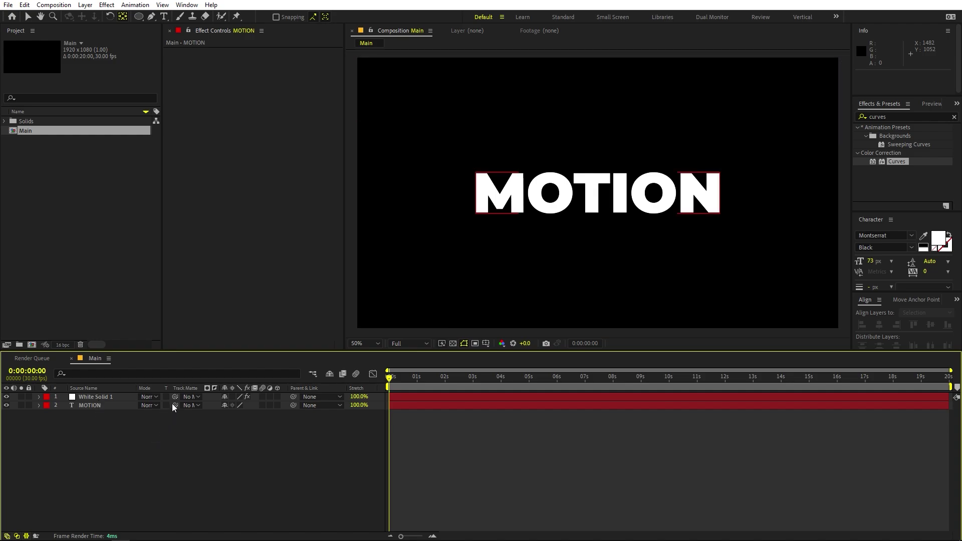
{"action": "left_click_drag", "start_coordinate": [175, 405], "coordinate": [80, 399]}
{"action": "left_click", "coordinate": [392, 380]}
{"action": "left_click_drag", "start_coordinate": [392, 381], "coordinate": [410, 384]}
{"action": "left_click", "coordinate": [208, 405]}
{"action": "key", "text": "space"}
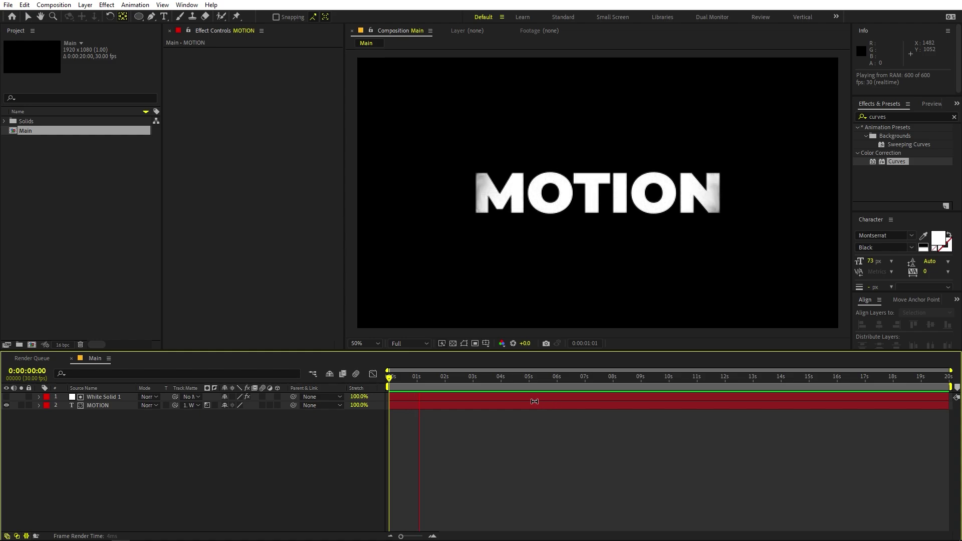
{"action": "left_click_drag", "start_coordinate": [433, 384], "coordinate": [407, 388]}
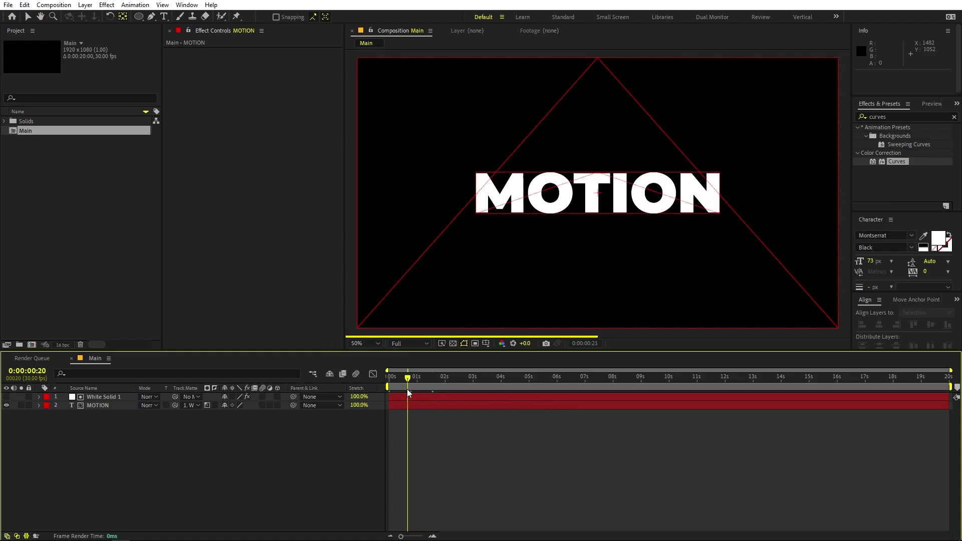
{"action": "left_click", "coordinate": [189, 405]}
{"action": "left_click", "coordinate": [133, 461]}
{"action": "left_click", "coordinate": [172, 405]}
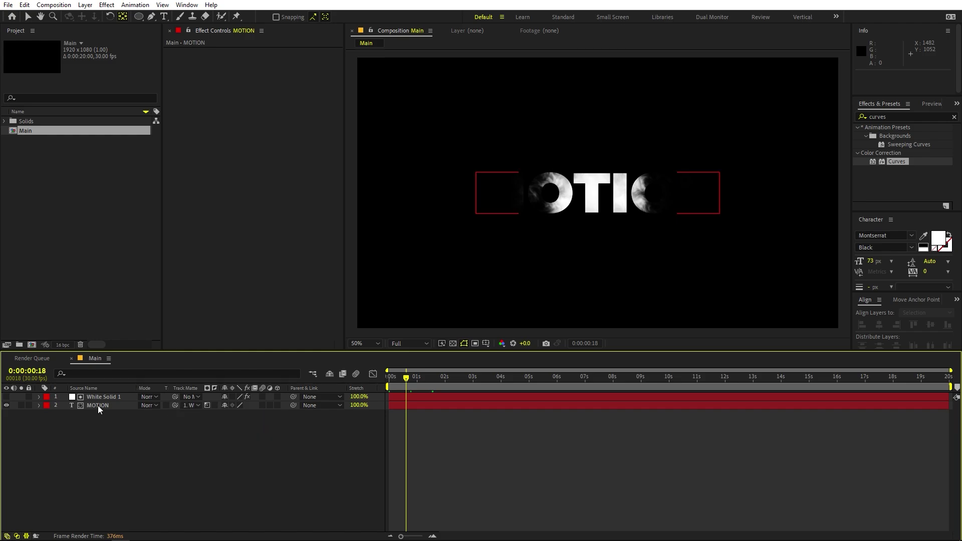
{"action": "left_click", "coordinate": [108, 396]}
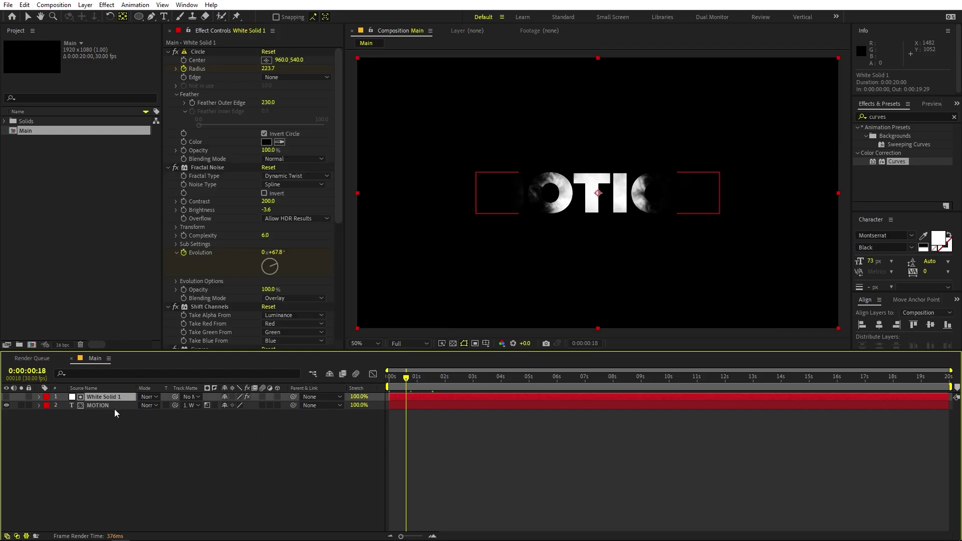
{"action": "left_click", "coordinate": [197, 403]}
{"action": "left_click", "coordinate": [156, 428]}
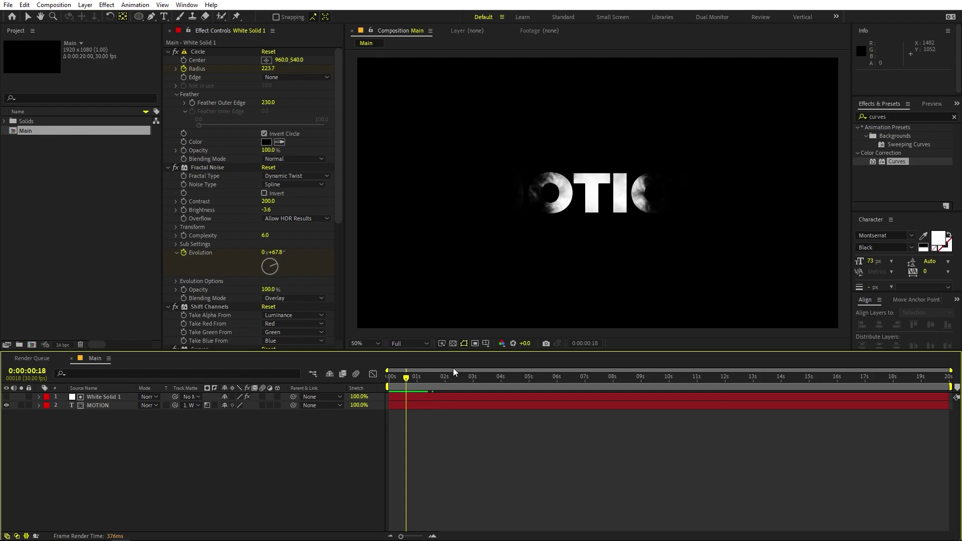
- Duplicate the MOTION layer and retype the copy's text as GRAPHICS
{"action": "left_click", "coordinate": [106, 407]}
{"action": "key", "text": "ctrl+d"}
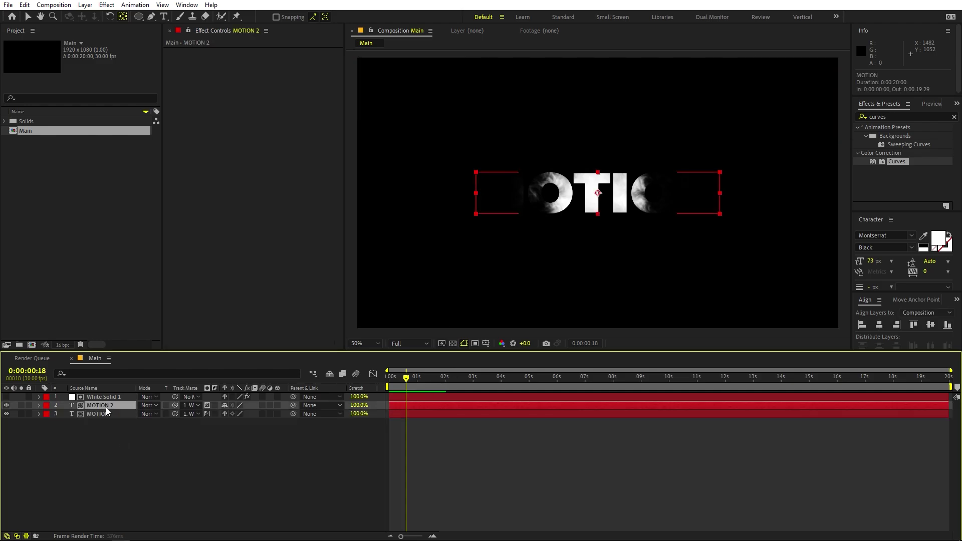
{"action": "left_click", "coordinate": [114, 437]}
{"action": "double_click", "coordinate": [104, 406]}
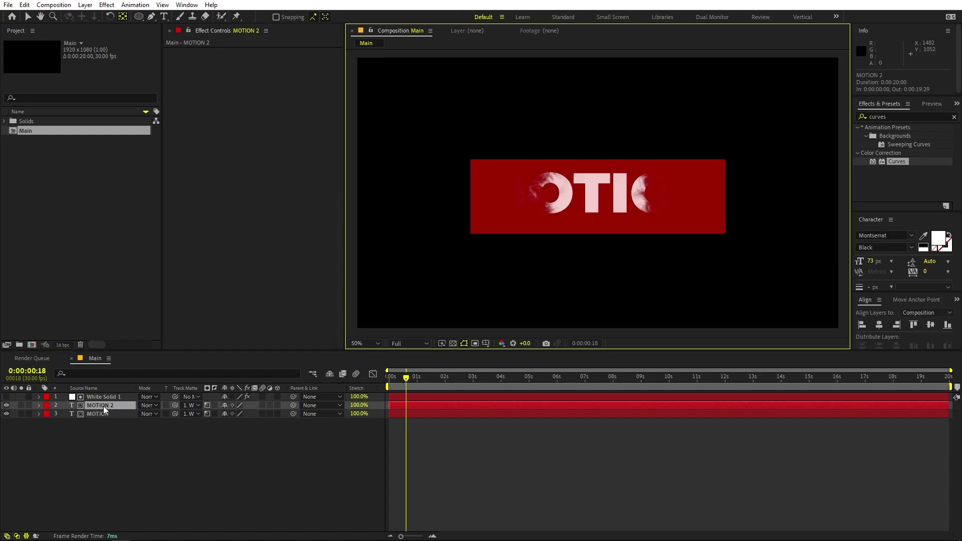
{"action": "type", "text": "G"}
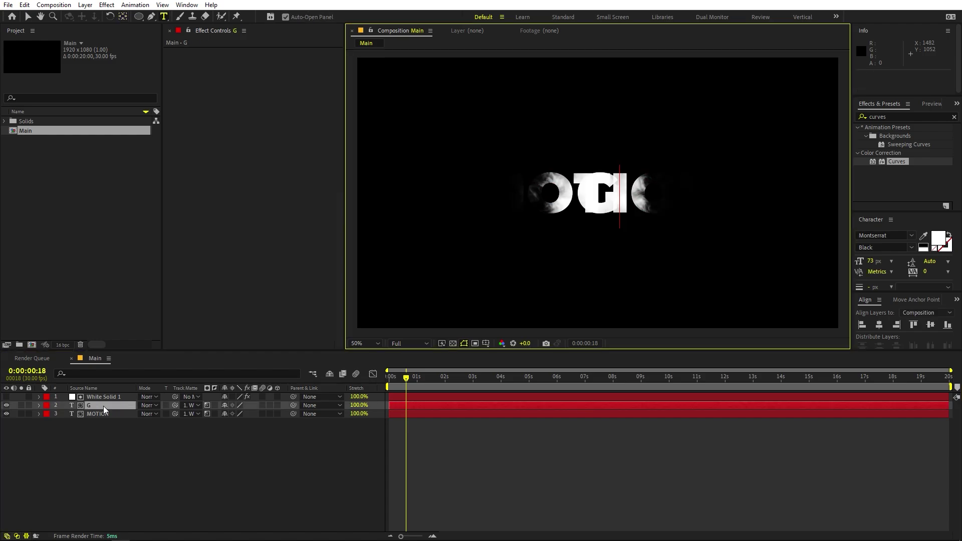
{"action": "type", "text": "RAPHICS"}
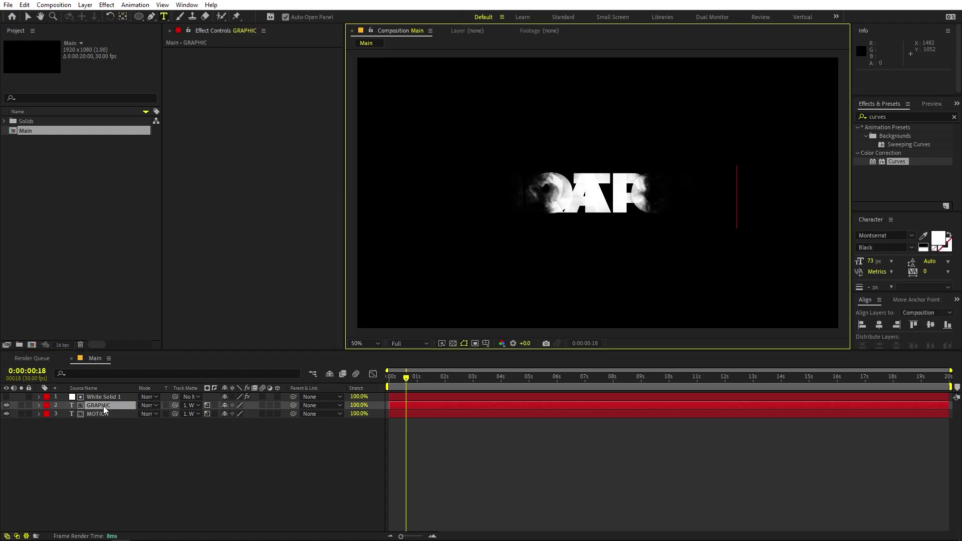
{"action": "left_click", "coordinate": [113, 452]}
- Change the copy's text to NATIONS and check the overlapping words at 1:25
{"action": "double_click", "coordinate": [99, 403]}
{"action": "type", "text": "NATIONS"}
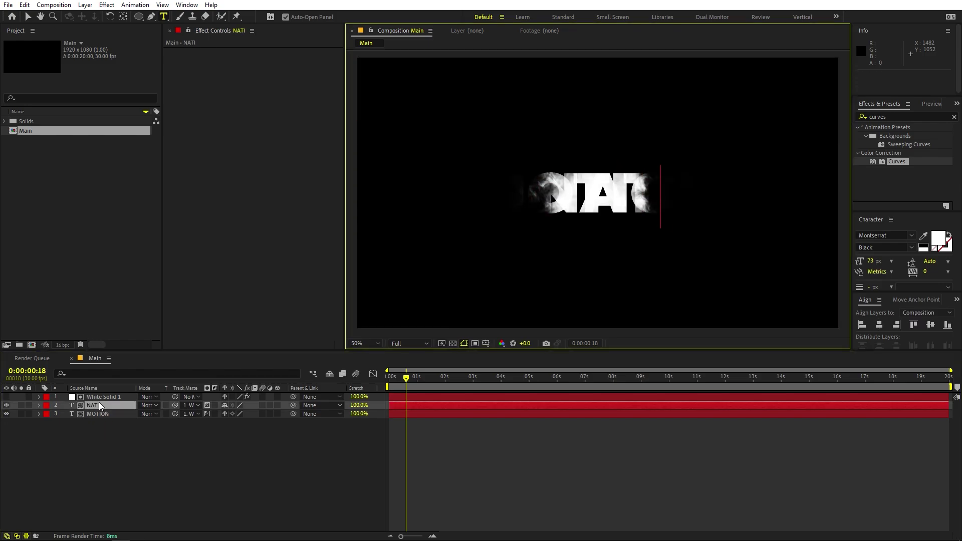
{"action": "left_click", "coordinate": [138, 462]}
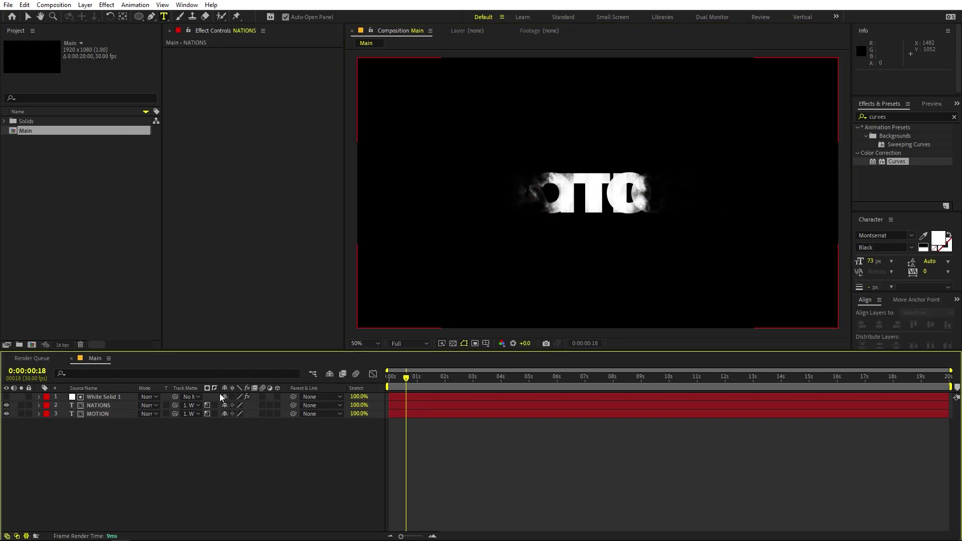
{"action": "left_click", "coordinate": [415, 382]}
{"action": "left_click_drag", "start_coordinate": [415, 383], "coordinate": [440, 386]}
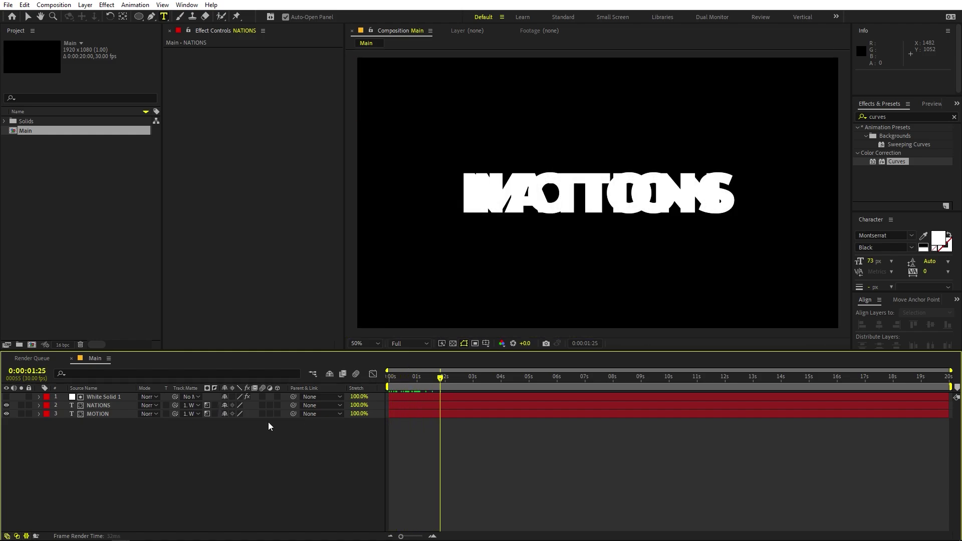
- Invert MOTION's track matte and preview the MOTION-to-NATIONS transition
{"action": "left_click", "coordinate": [215, 414]}
{"action": "left_click", "coordinate": [432, 379]}
{"action": "key", "text": "space"}
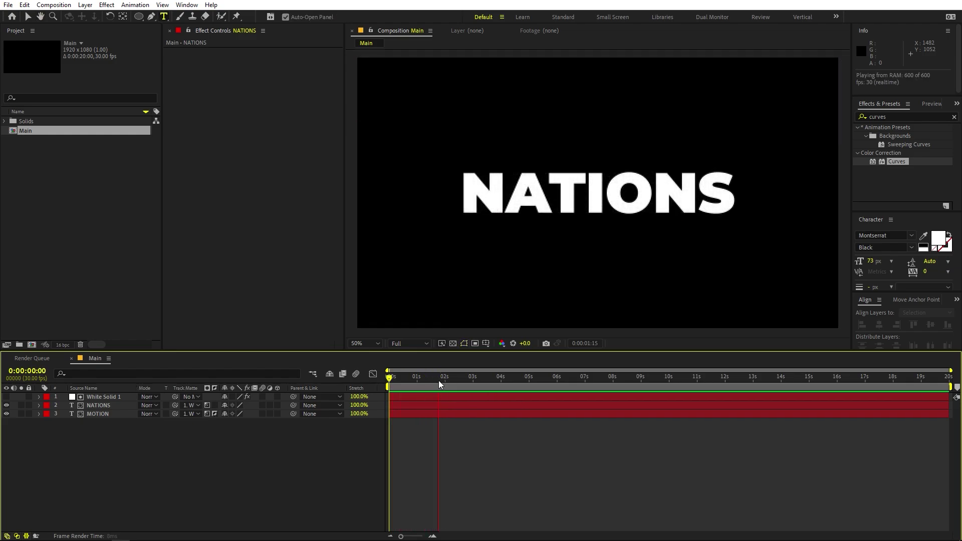
{"action": "key", "text": "space"}
- Move White Solid 1's end Radius keyframe later to 2:24 and preview the slower reveal
{"action": "left_click", "coordinate": [104, 397]}
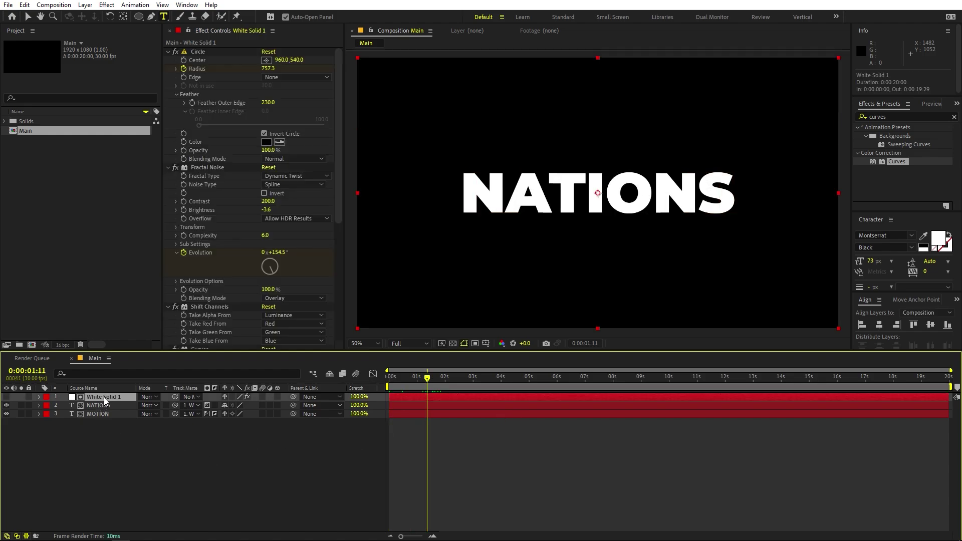
{"action": "key", "text": "u"}
{"action": "mouse_move", "coordinate": [482, 403]}
{"action": "left_mouse_down"}
{"action": "mouse_move", "coordinate": [442, 428]}
{"action": "mouse_move", "coordinate": [467, 413]}
{"action": "left_mouse_up"}
{"action": "left_click_drag", "start_coordinate": [404, 380], "coordinate": [389, 380]}
{"action": "key", "text": "space"}
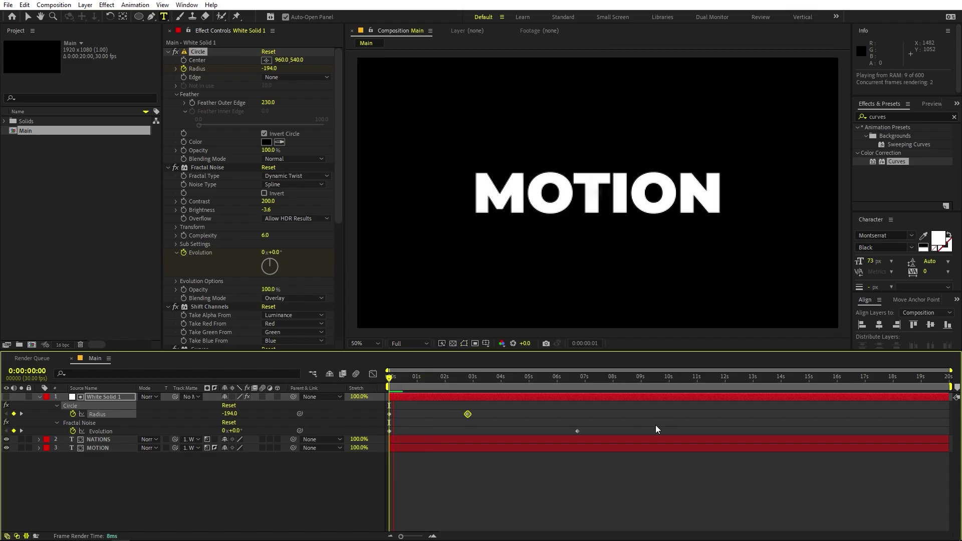
{"action": "key", "text": "space"}
{"action": "key", "text": "space"}
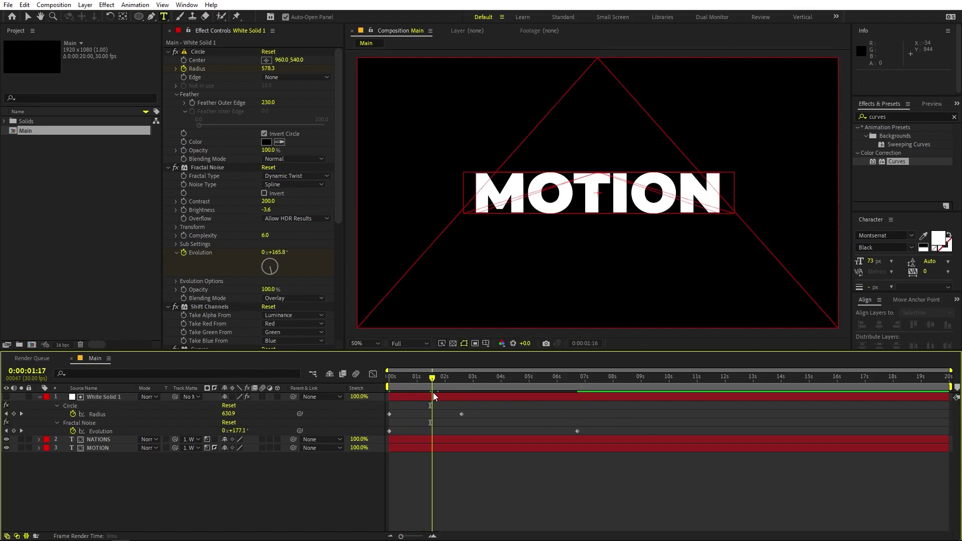
- Apply Displacement Map to NATIONS, mapped from White Solid 1's Effects & Masks
{"action": "left_click", "coordinate": [897, 116]}
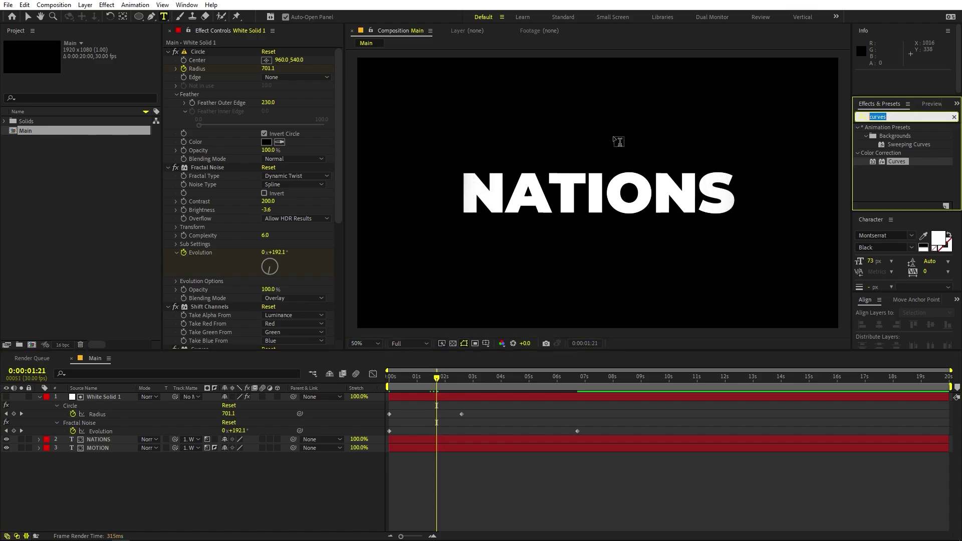
{"action": "type", "text": "disp"}
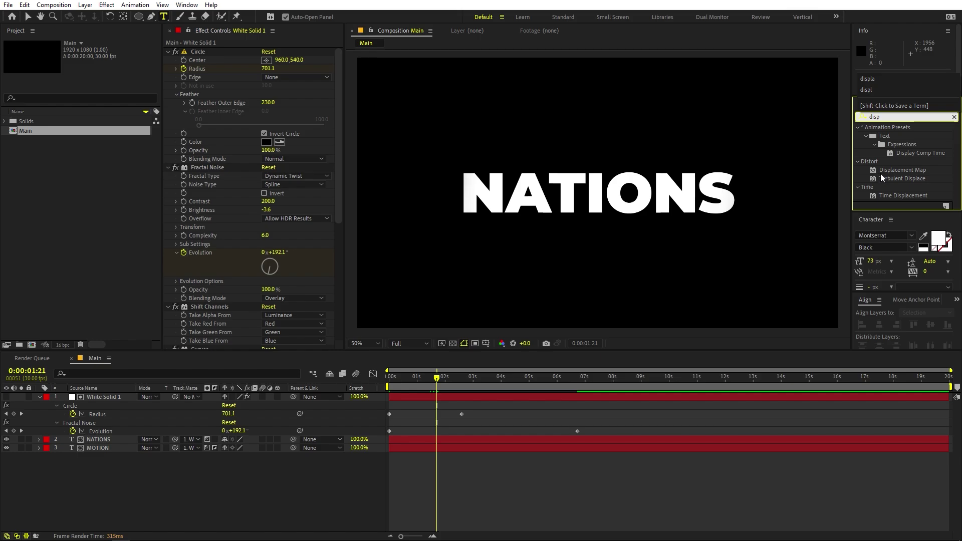
{"action": "left_click_drag", "start_coordinate": [883, 172], "coordinate": [94, 443]}
{"action": "left_click", "coordinate": [278, 60]}
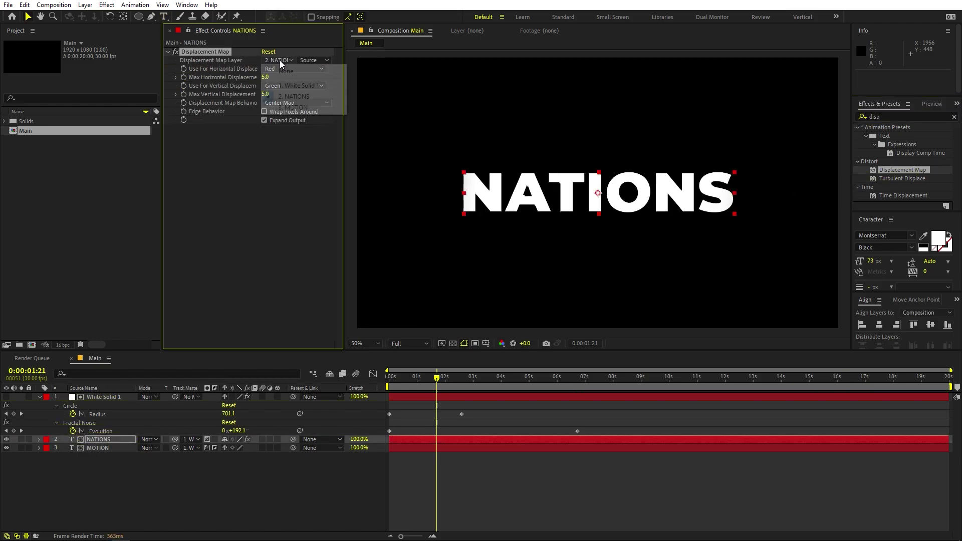
{"action": "left_click", "coordinate": [302, 85]}
{"action": "left_click", "coordinate": [312, 60]}
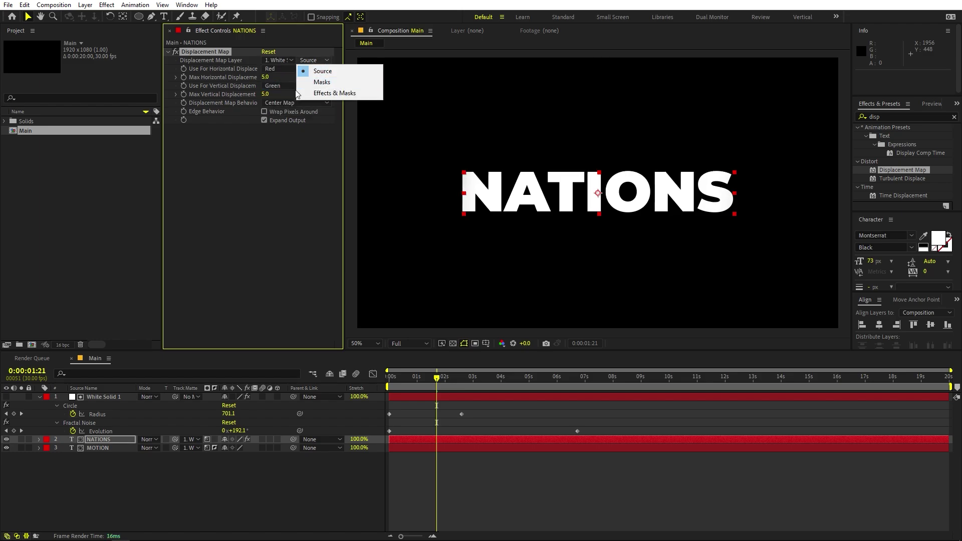
{"action": "left_click", "coordinate": [324, 93]}
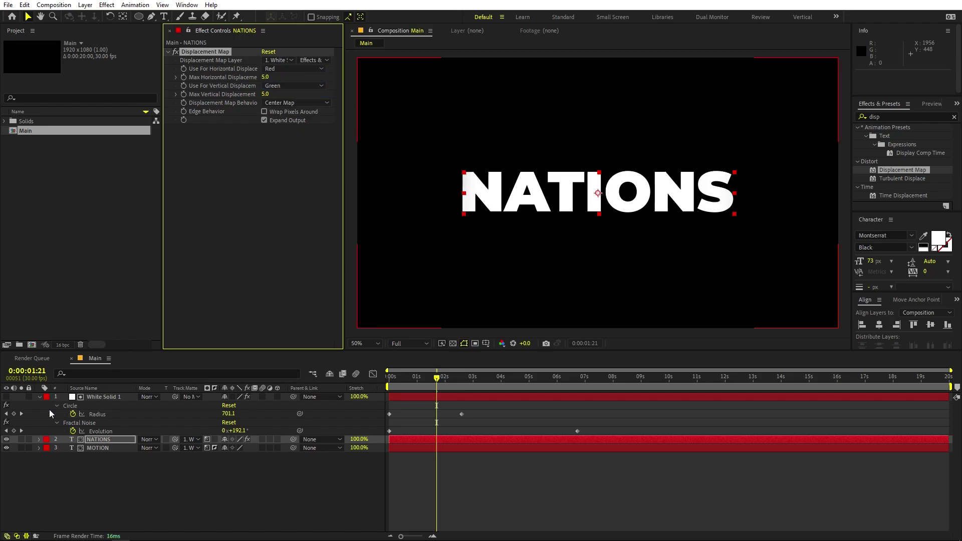
- Drive both displacement channels by Luminance and set maximum vertical displacement to 0
{"action": "left_click", "coordinate": [274, 68]}
{"action": "left_click", "coordinate": [280, 123]}
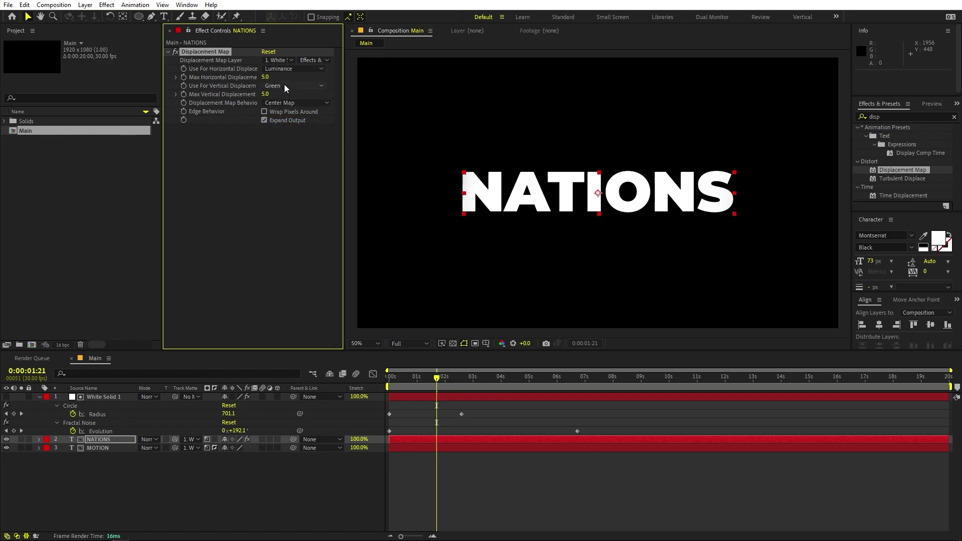
{"action": "left_click", "coordinate": [280, 86]}
{"action": "left_click", "coordinate": [279, 144]}
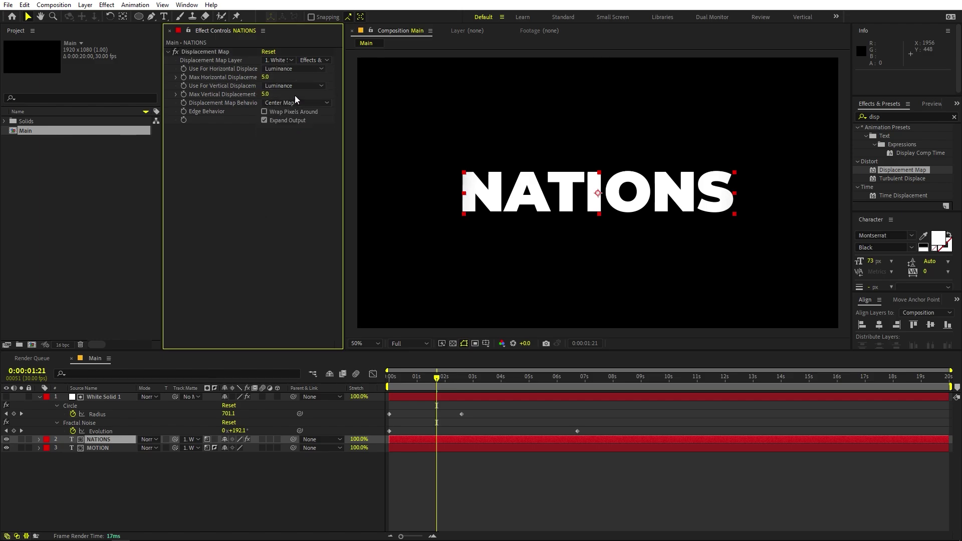
{"action": "left_click", "coordinate": [264, 94]}
{"action": "key", "text": "Return"}
{"action": "left_click", "coordinate": [270, 143]}
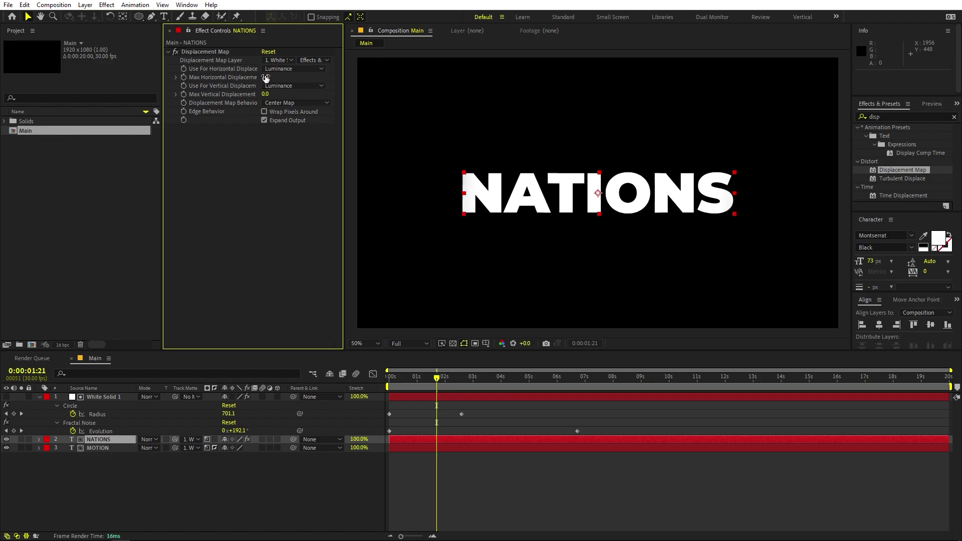
- Set maximum horizontal displacement to 45, checking the reveal at 0:00:00:18
{"action": "left_click_drag", "start_coordinate": [265, 77], "coordinate": [274, 76]}
{"action": "left_click", "coordinate": [405, 389]}
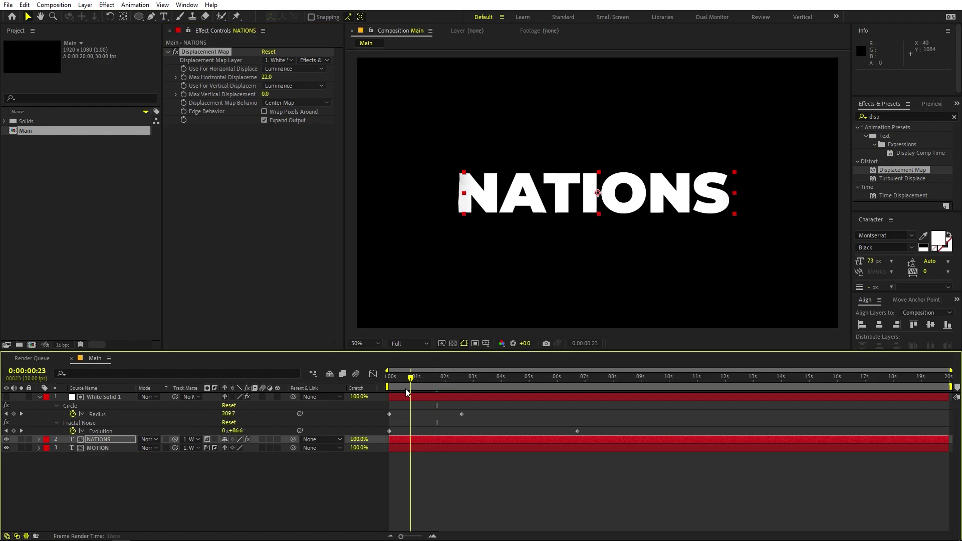
{"action": "scroll", "coordinate": [521, 251], "scroll_direction": "up", "scroll_amount": 3}
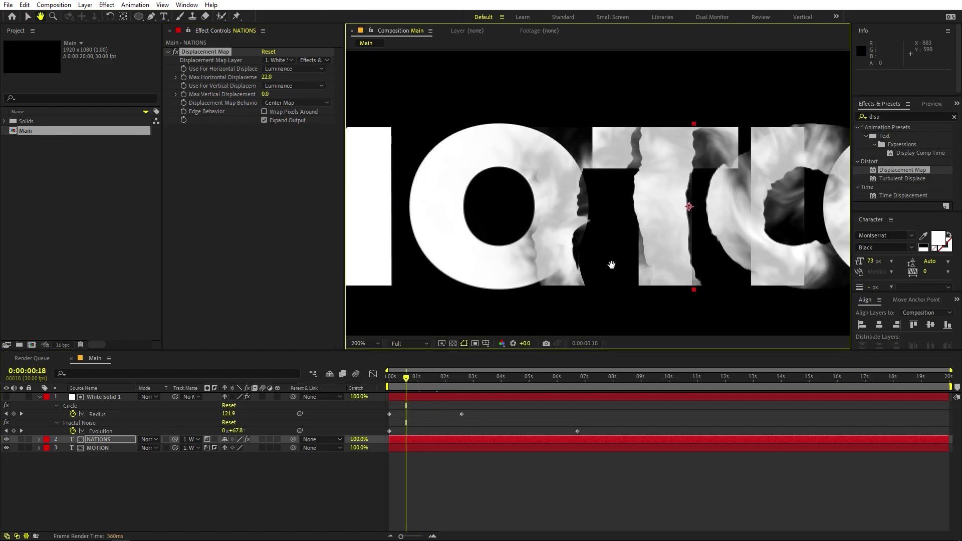
{"action": "mouse_move", "coordinate": [266, 77]}
{"action": "left_mouse_down"}
{"action": "mouse_move", "coordinate": [318, 86]}
{"action": "mouse_move", "coordinate": [291, 94]}
{"action": "mouse_move", "coordinate": [268, 78]}
{"action": "left_mouse_up"}
{"action": "left_click", "coordinate": [267, 77]}
{"action": "key", "text": "Return"}
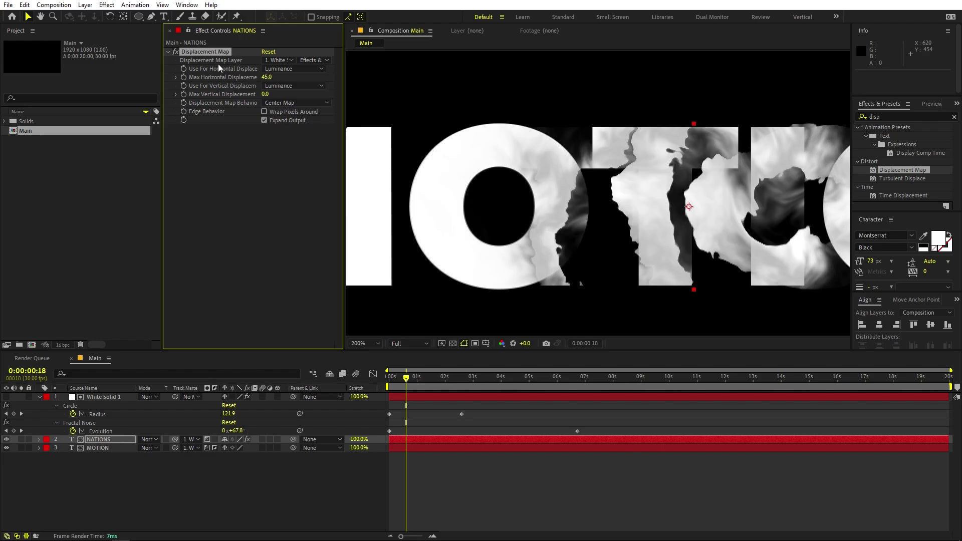
- Paste the Displacement Map onto MOTION and set its horizontal displacement to -45
{"action": "left_click", "coordinate": [106, 446]}
{"action": "scroll", "coordinate": [603, 195], "scroll_direction": "down", "scroll_amount": 3}
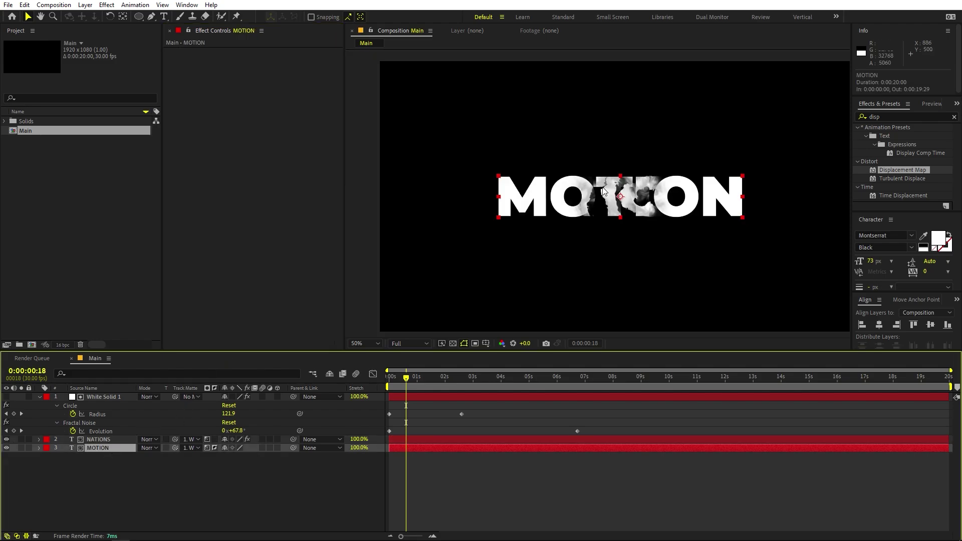
{"action": "key", "text": "ctrl+v"}
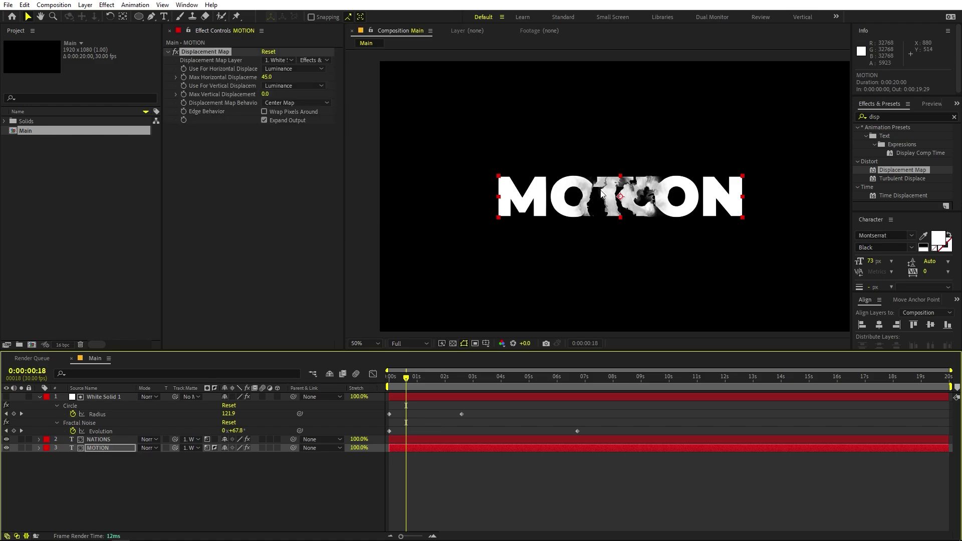
{"action": "scroll", "coordinate": [599, 194], "scroll_direction": "up", "scroll_amount": 2}
{"action": "left_click", "coordinate": [266, 78]}
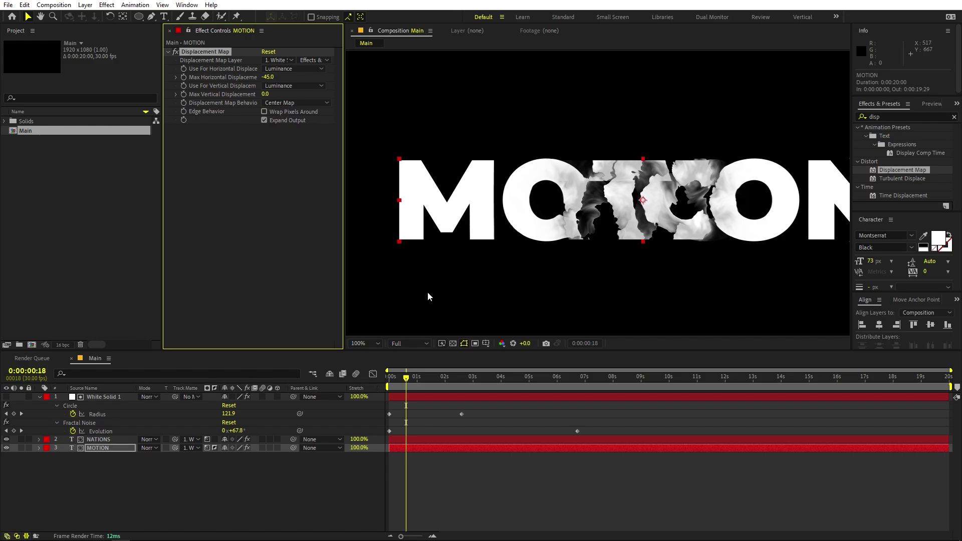
- Preview the animation from the start with the whole composition fitted in the viewer
{"action": "left_click_drag", "start_coordinate": [395, 383], "coordinate": [389, 383]}
{"action": "scroll", "coordinate": [572, 230], "scroll_direction": "down", "scroll_amount": 2}
{"action": "key", "text": "space"}
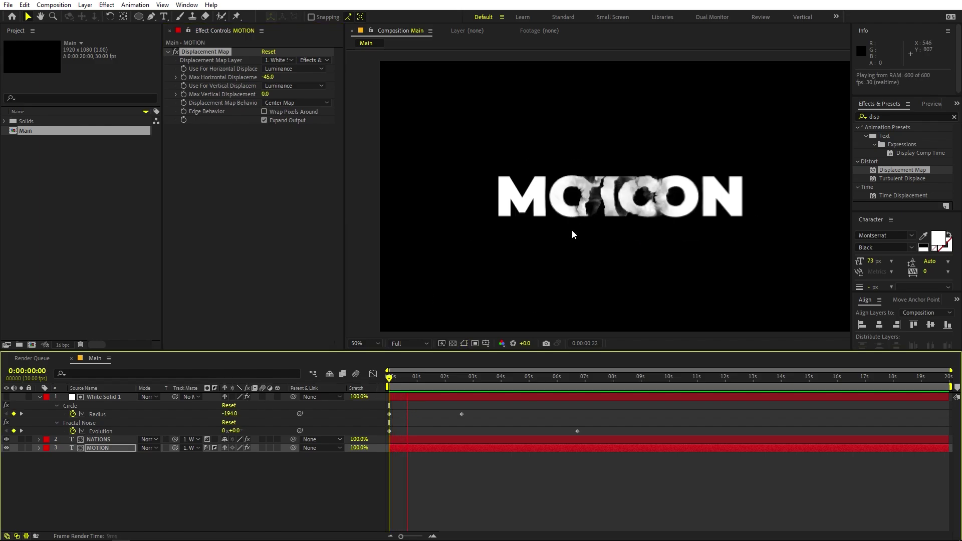
{"action": "key", "text": "space"}
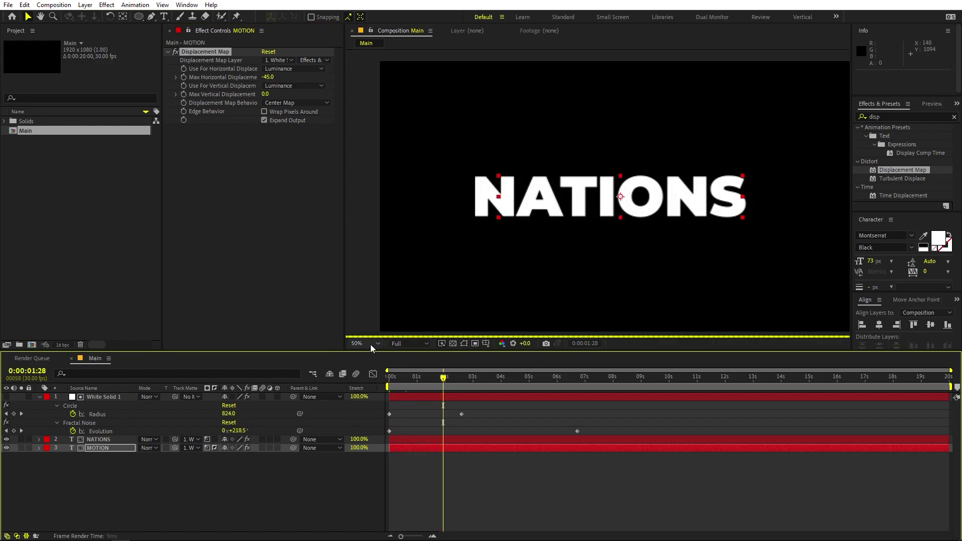
{"action": "left_click", "coordinate": [370, 344]}
{"action": "left_click", "coordinate": [377, 365]}
{"action": "key", "text": "space"}
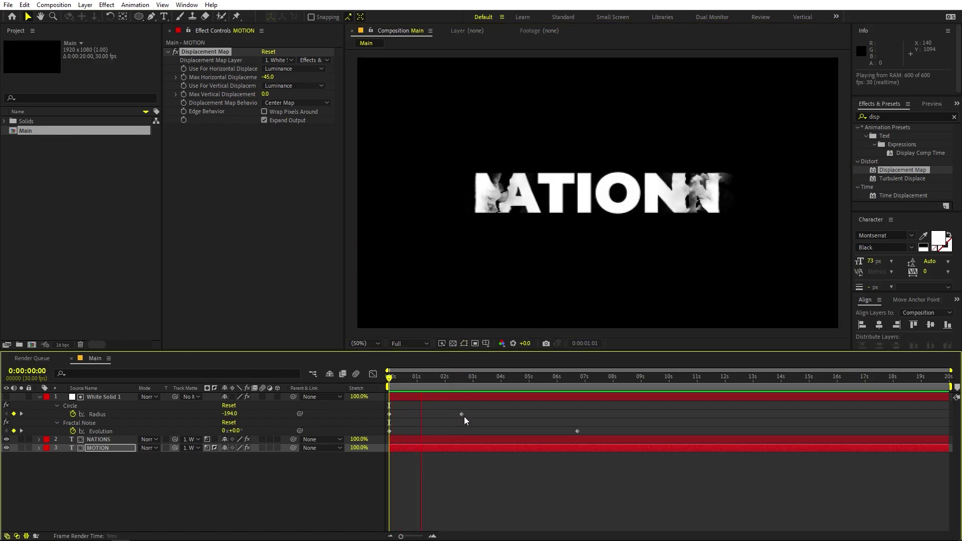
{"action": "left_click", "coordinate": [468, 488]}
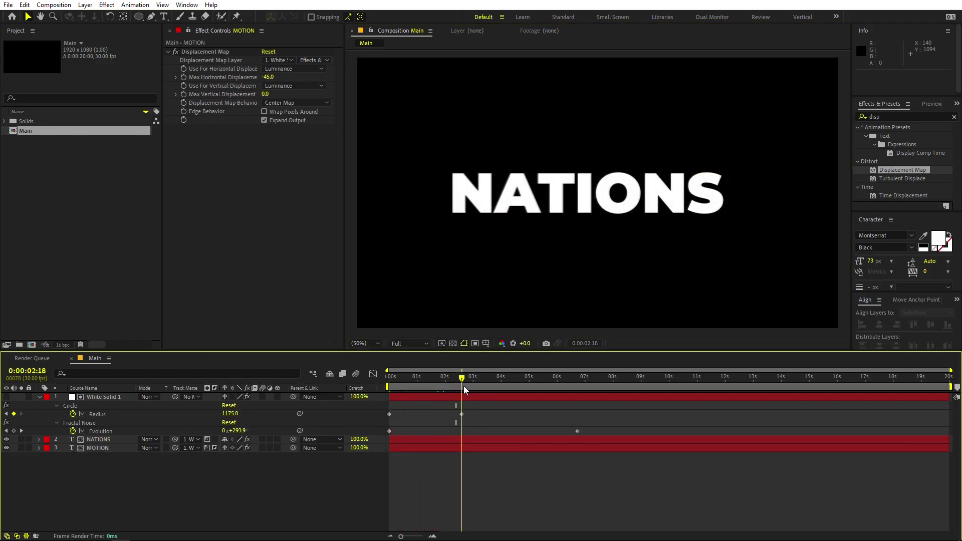
- Add a Transform effect to the MOTION layer
{"action": "left_click", "coordinate": [898, 116]}
{"action": "type", "text": "trans"}
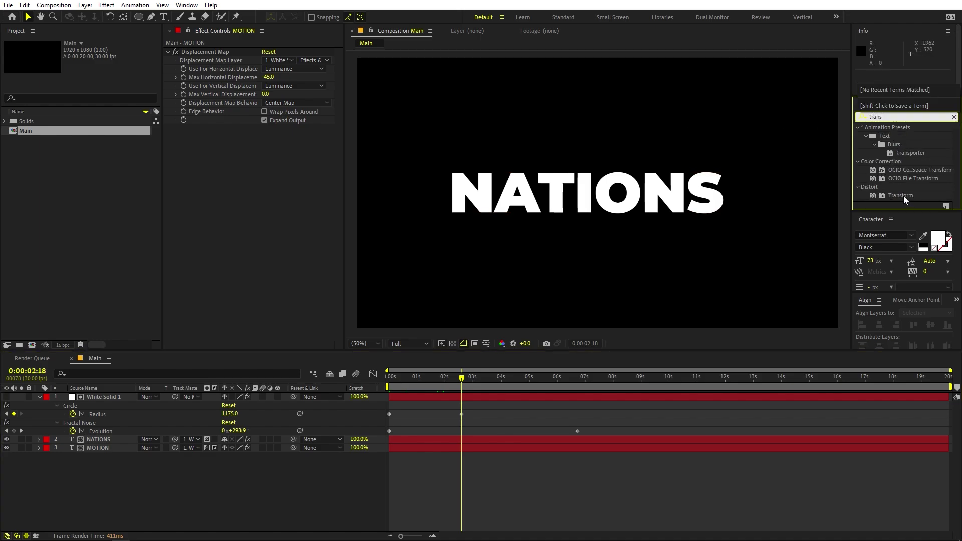
{"action": "left_click_drag", "start_coordinate": [900, 196], "coordinate": [278, 202]}
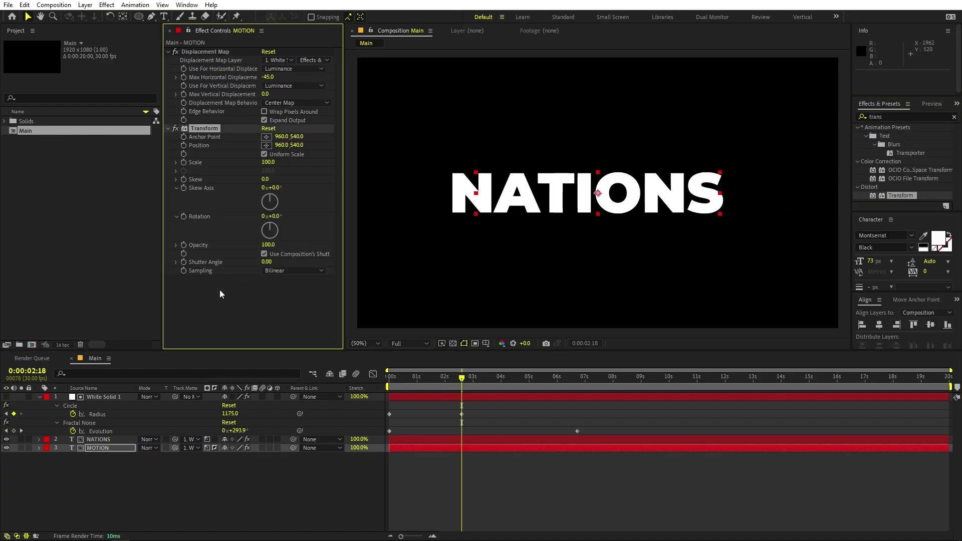
{"action": "left_click", "coordinate": [96, 449]}
{"action": "left_click_drag", "start_coordinate": [461, 378], "coordinate": [312, 407]}
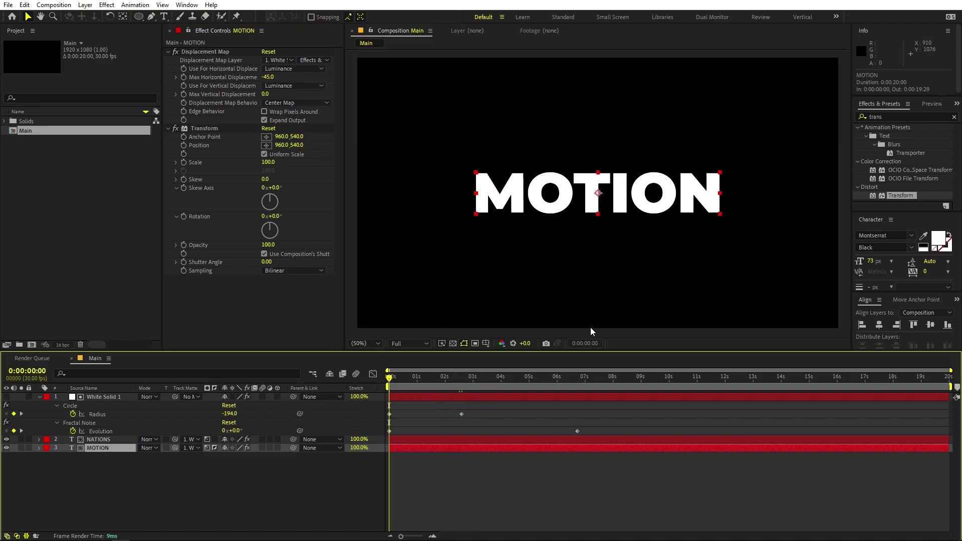
- Add a Transform effect to NATIONS with Anchor Point X at 909.5, then preview
{"action": "left_click", "coordinate": [506, 440]}
{"action": "left_click_drag", "start_coordinate": [489, 381], "coordinate": [623, 387]}
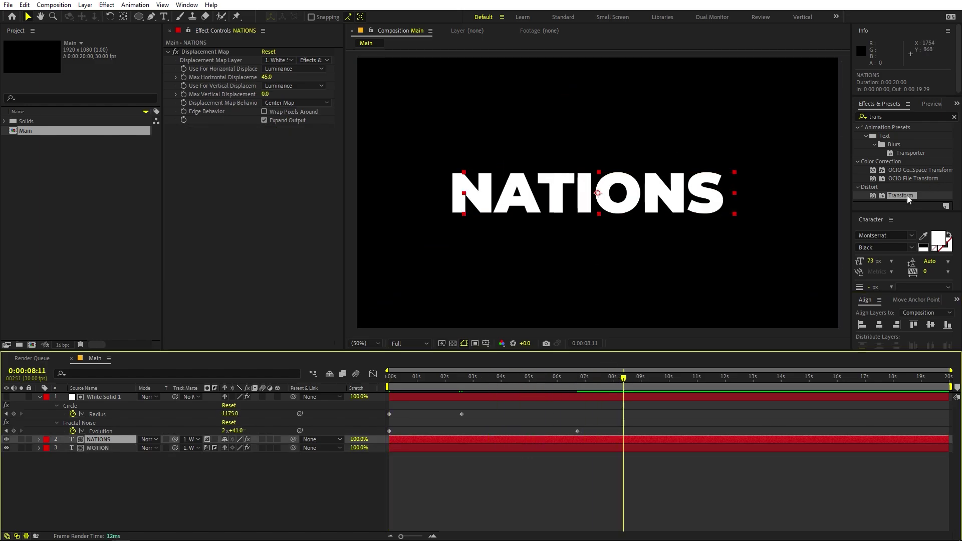
{"action": "left_click_drag", "start_coordinate": [900, 195], "coordinate": [422, 439]}
{"action": "left_click_drag", "start_coordinate": [276, 136], "coordinate": [157, 148]}
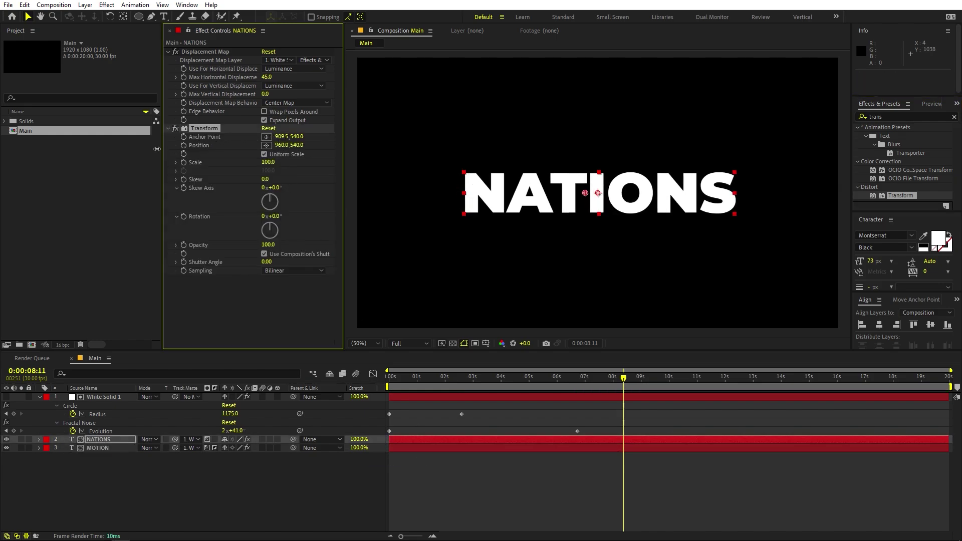
{"action": "key", "text": "space"}
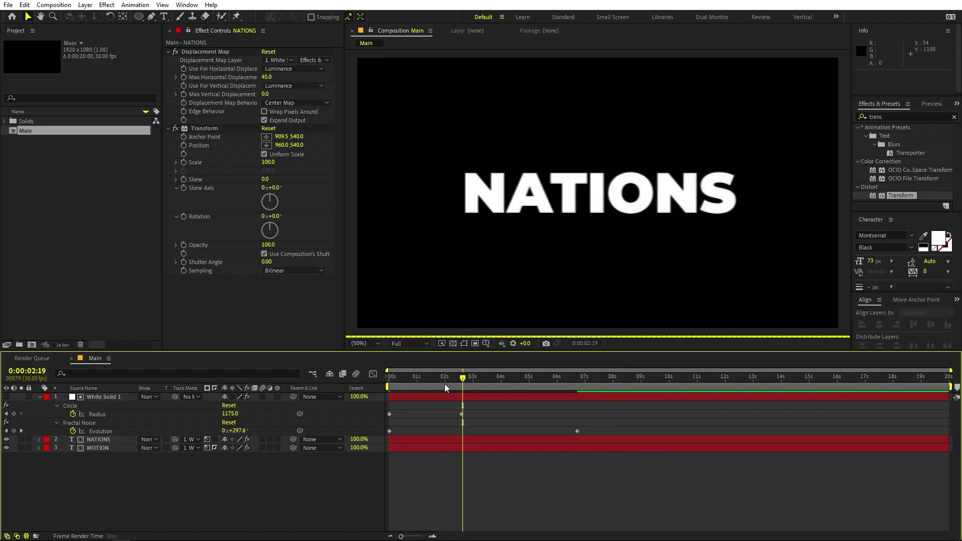
{"action": "key", "text": "space"}
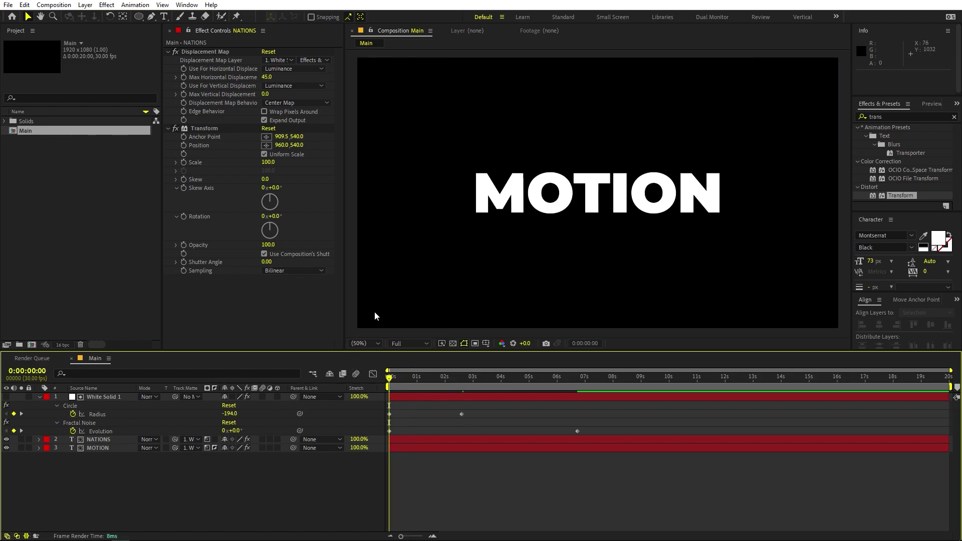
- Pre-compose White Solid 1, MOTION and NATIONS into a composition named Animation, moving all attributes
{"action": "left_click", "coordinate": [39, 397]}
{"action": "left_click_drag", "start_coordinate": [141, 463], "coordinate": [83, 394]}
{"action": "right_click", "coordinate": [105, 401]}
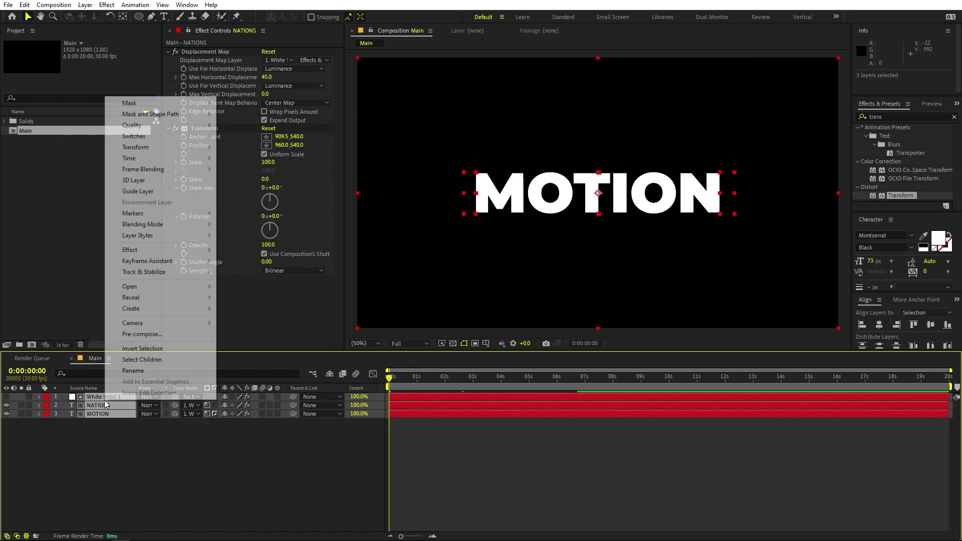
{"action": "left_click", "coordinate": [139, 334]}
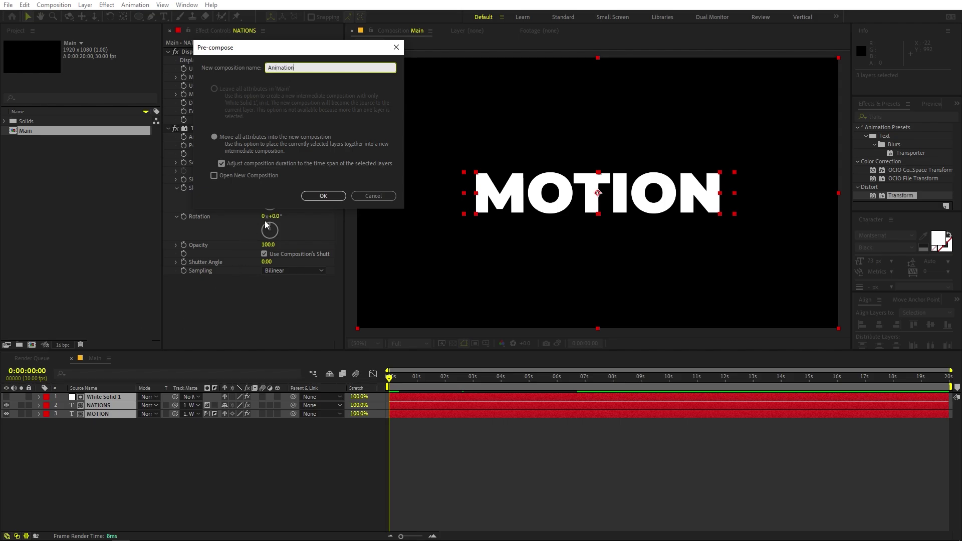
{"action": "left_click", "coordinate": [332, 195]}
{"action": "left_click", "coordinate": [323, 196]}
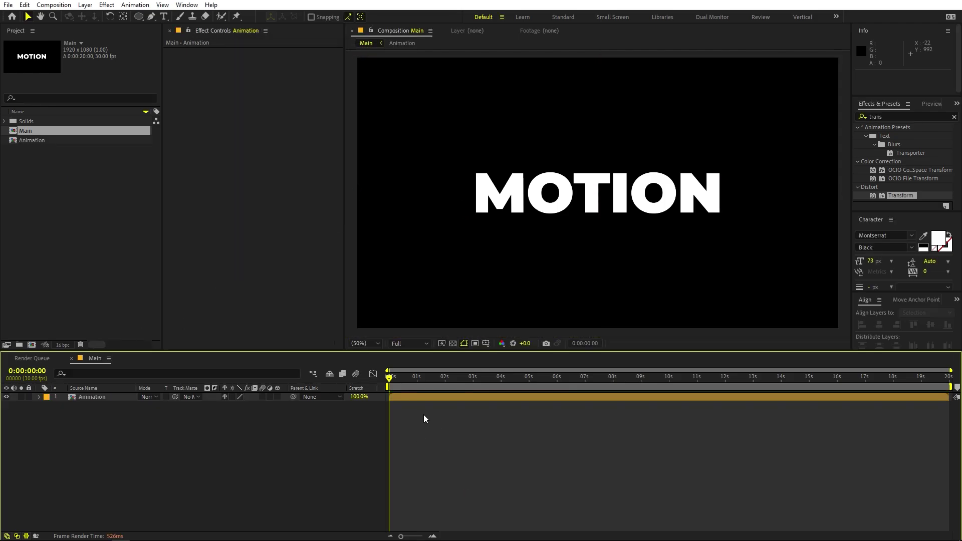
{"action": "left_click", "coordinate": [419, 400]}
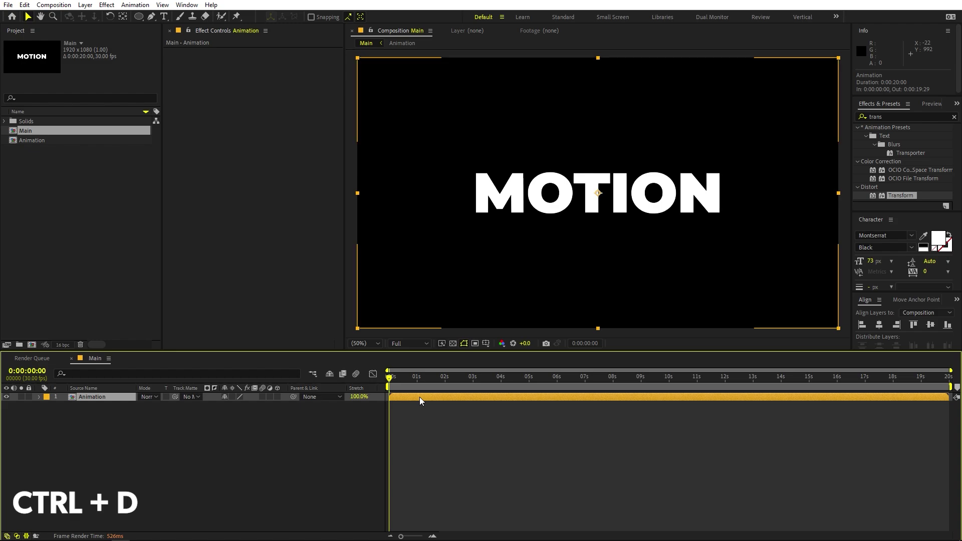
- Duplicate the Animation layer, tint the copy blue with a Fill effect, and preview
{"action": "key", "text": "ctrl+d"}
{"action": "key", "text": "ctrl+5"}
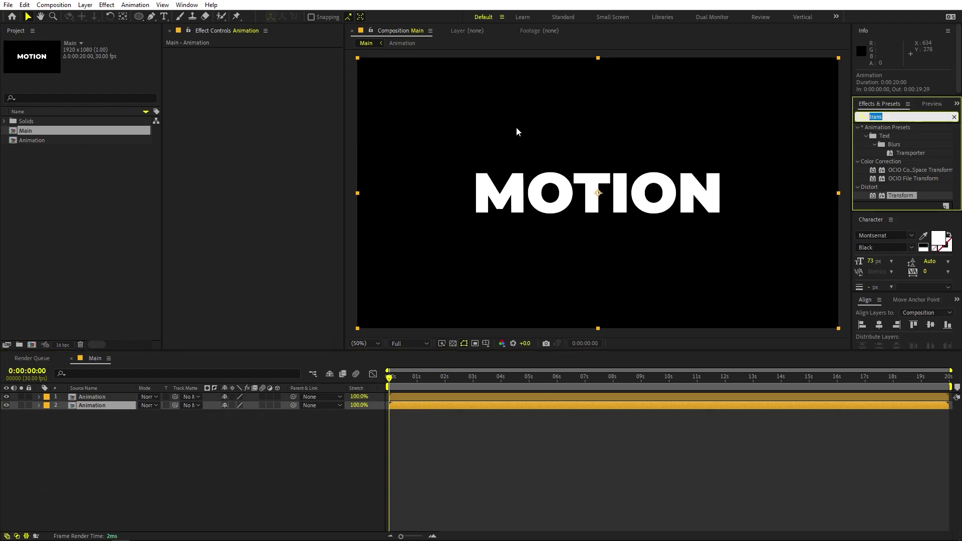
{"action": "type", "text": "fill"}
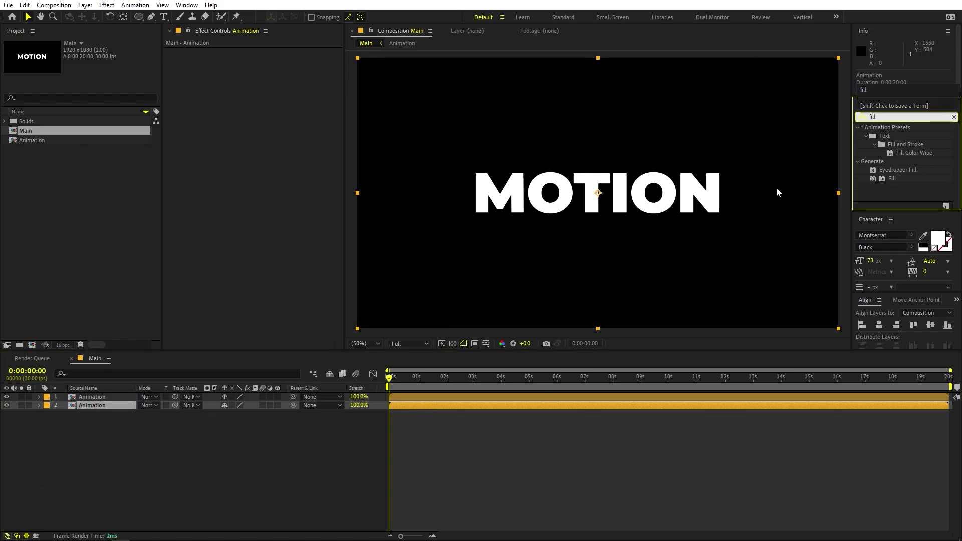
{"action": "left_click_drag", "start_coordinate": [889, 180], "coordinate": [419, 405]}
{"action": "left_click", "coordinate": [266, 78]}
{"action": "left_click_drag", "start_coordinate": [172, 256], "coordinate": [173, 242]}
{"action": "left_click", "coordinate": [252, 197]}
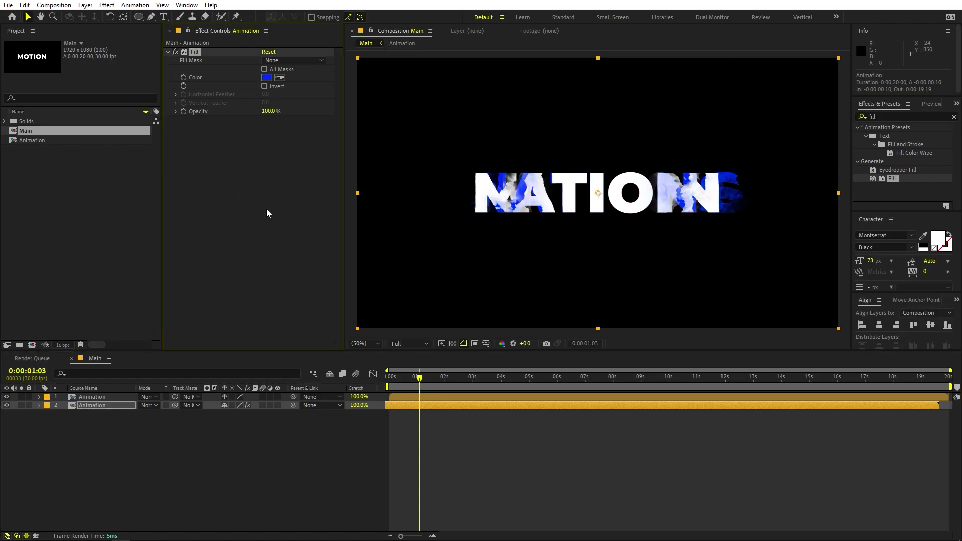
{"action": "left_click_drag", "start_coordinate": [447, 385], "coordinate": [389, 416]}
{"action": "left_click", "coordinate": [431, 438]}
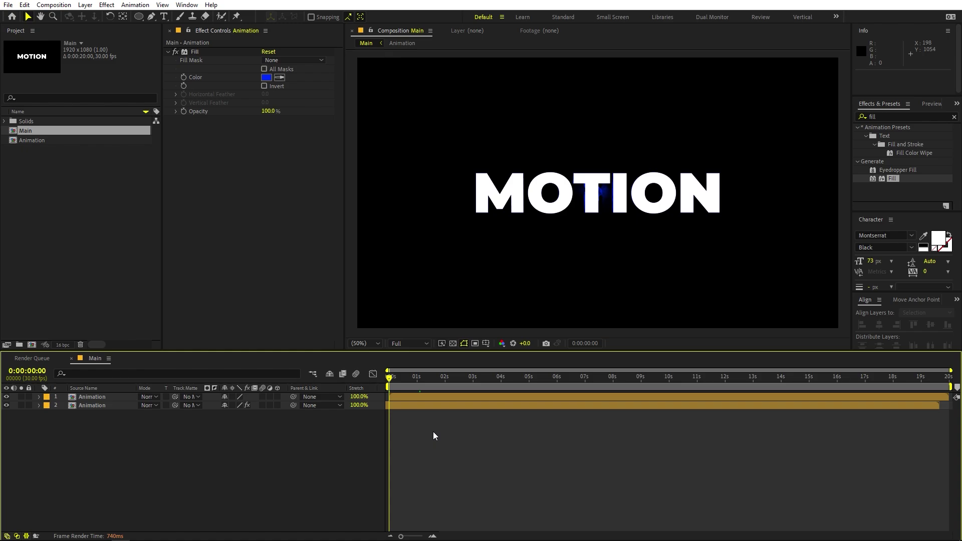
{"action": "key", "text": "space"}
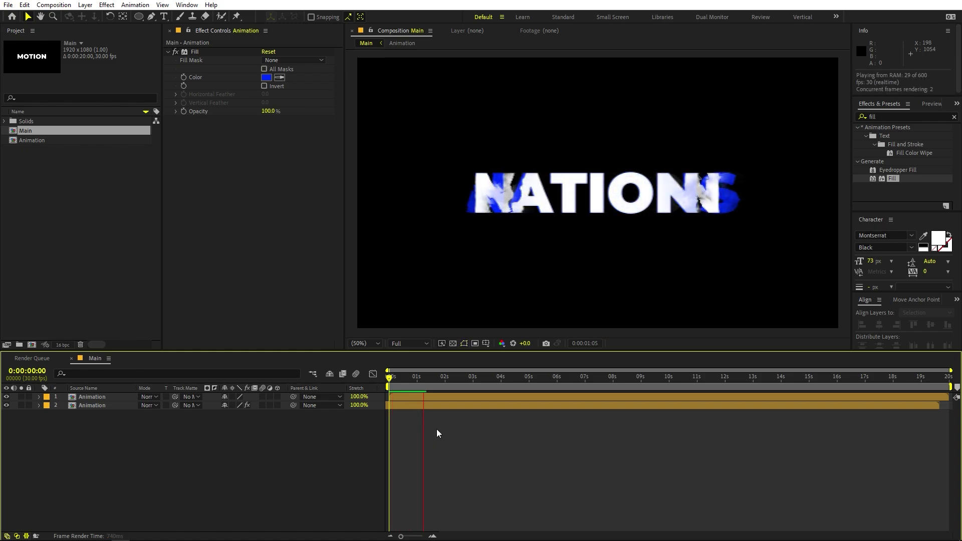
{"action": "key", "text": "space"}
- Test offsetting the Animation layers, delaying the top one about 13 frames, then undo
{"action": "key", "text": "ctrl+a"}
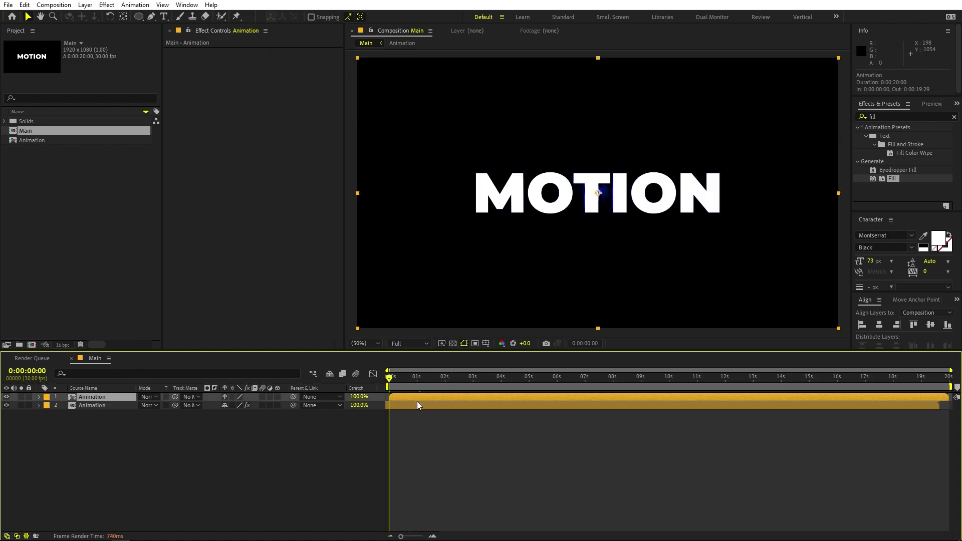
{"action": "mouse_move", "coordinate": [417, 395]}
{"action": "left_mouse_down"}
{"action": "mouse_move", "coordinate": [444, 398]}
{"action": "mouse_move", "coordinate": [412, 383]}
{"action": "left_mouse_up"}
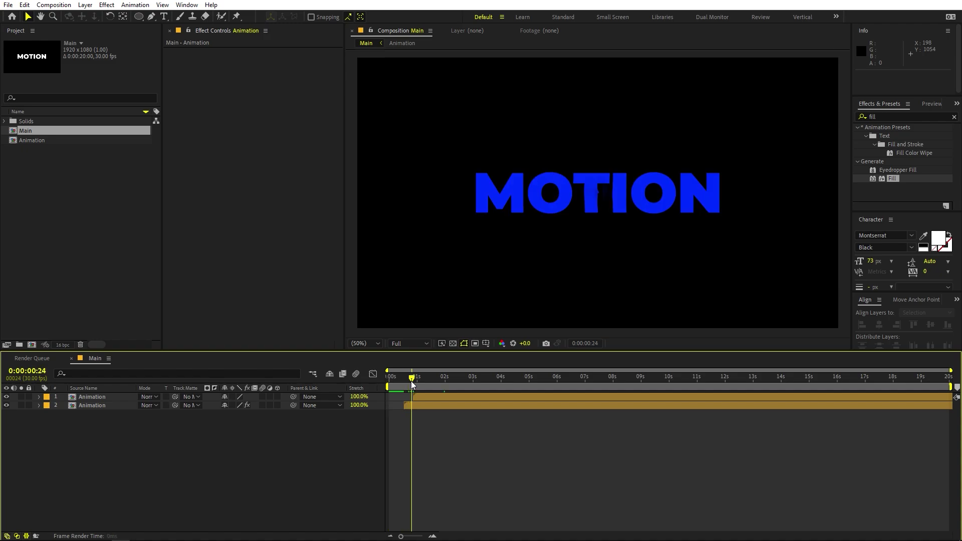
{"action": "left_click", "coordinate": [419, 396]}
{"action": "key", "text": "space"}
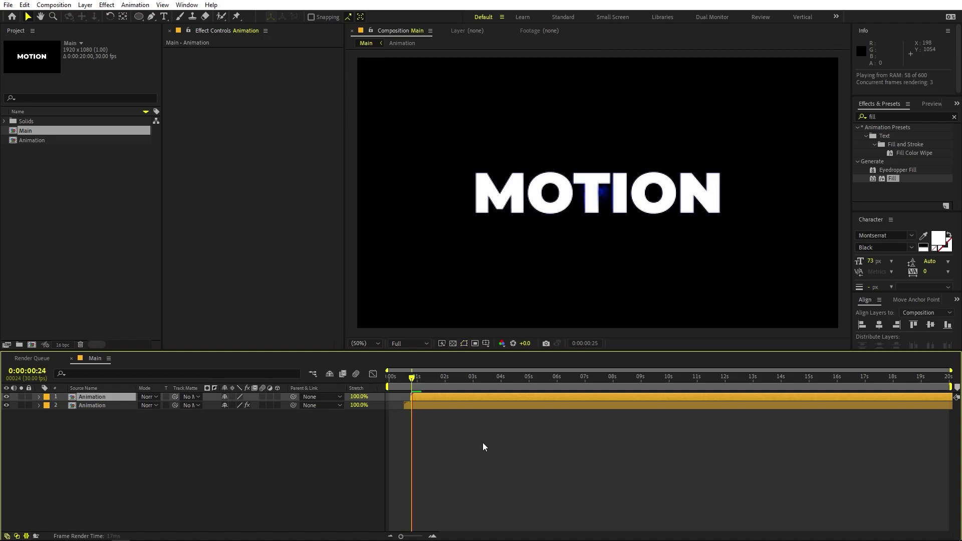
{"action": "left_click_drag", "start_coordinate": [448, 401], "coordinate": [463, 398]}
{"action": "key", "text": "space"}
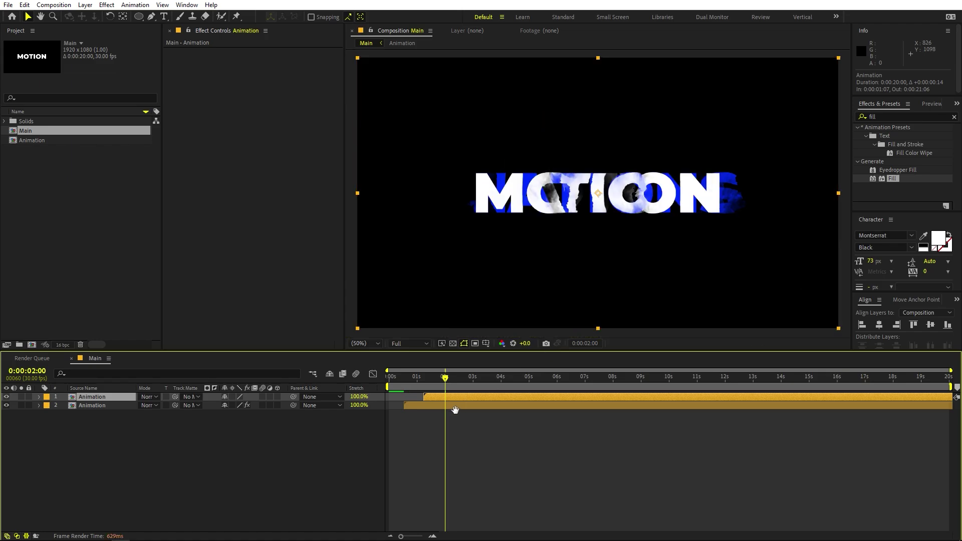
{"action": "key", "text": "ctrl+z"}
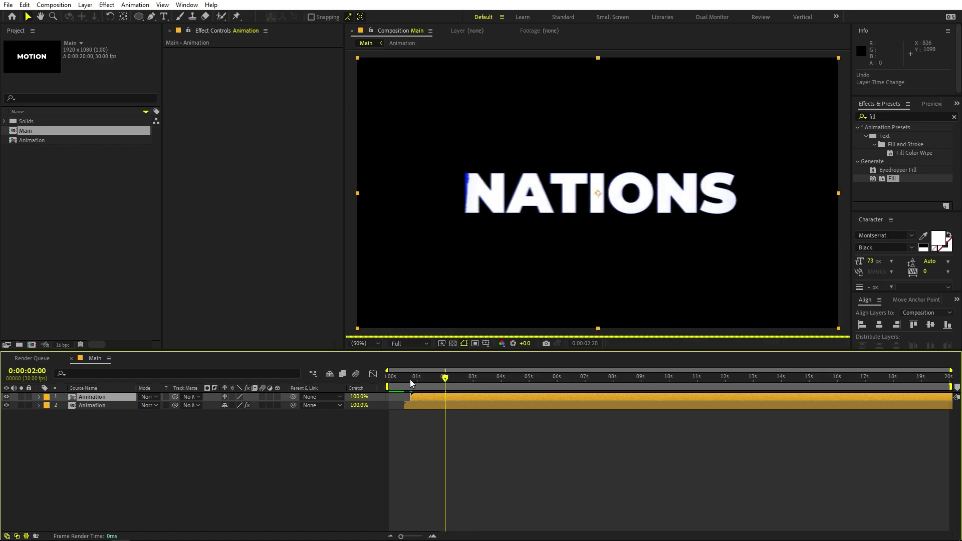
- Move both Animation layers so their reveals start at 0s
{"action": "left_click_drag", "start_coordinate": [410, 380], "coordinate": [404, 380]}
{"action": "key", "text": "space"}
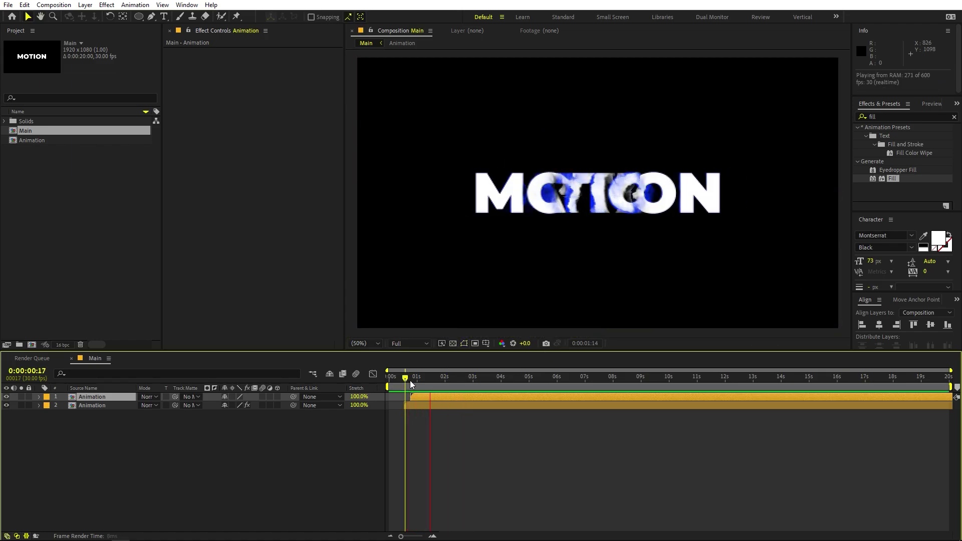
{"action": "left_click", "coordinate": [414, 381]}
{"action": "left_click_drag", "start_coordinate": [414, 380], "coordinate": [410, 380]}
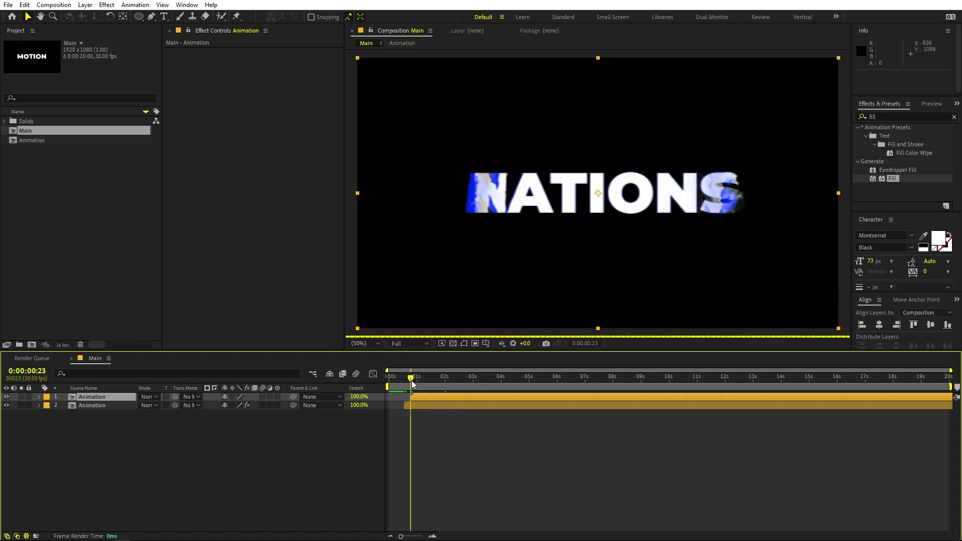
{"action": "left_click", "coordinate": [440, 458]}
{"action": "left_click", "coordinate": [431, 406]}
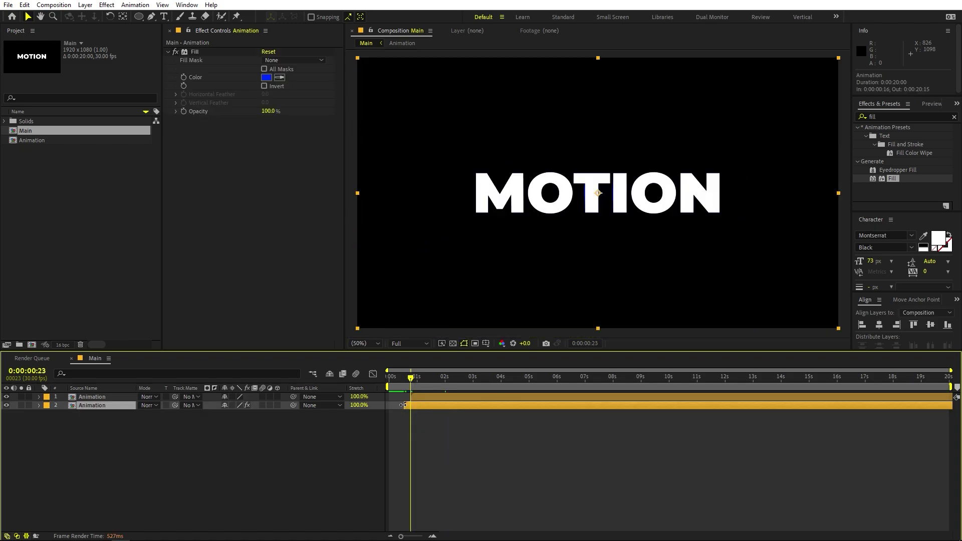
{"action": "left_click", "coordinate": [423, 397], "text": "shift"}
{"action": "mouse_move", "coordinate": [422, 398]}
{"action": "left_mouse_down"}
{"action": "mouse_move", "coordinate": [430, 396]}
{"action": "mouse_move", "coordinate": [423, 396]}
{"action": "left_mouse_up"}
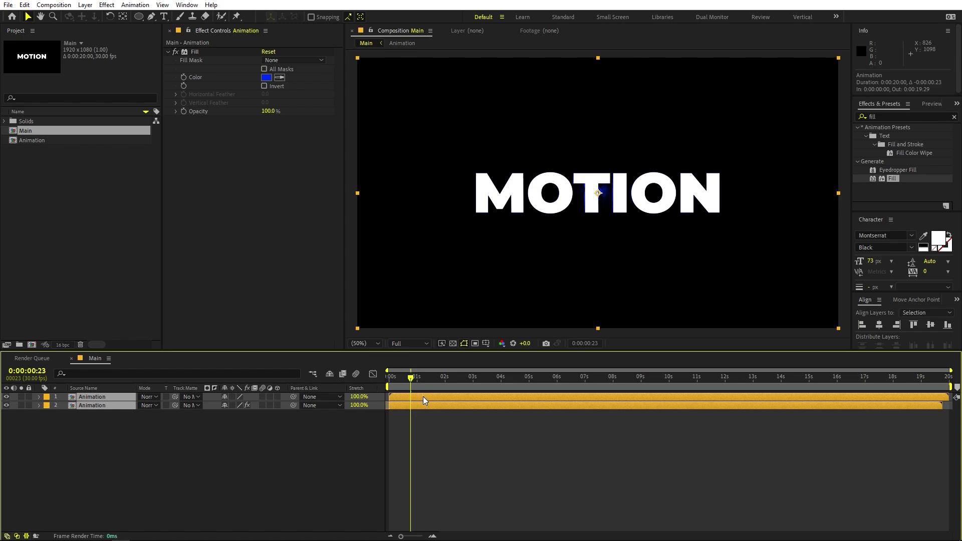
{"action": "left_click", "coordinate": [496, 441]}
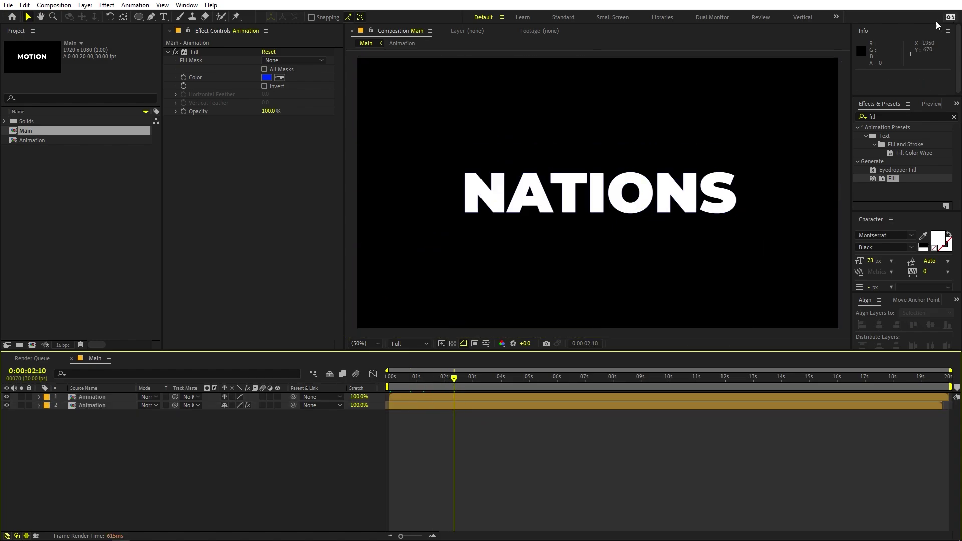
{"action": "double_click", "coordinate": [905, 117]}
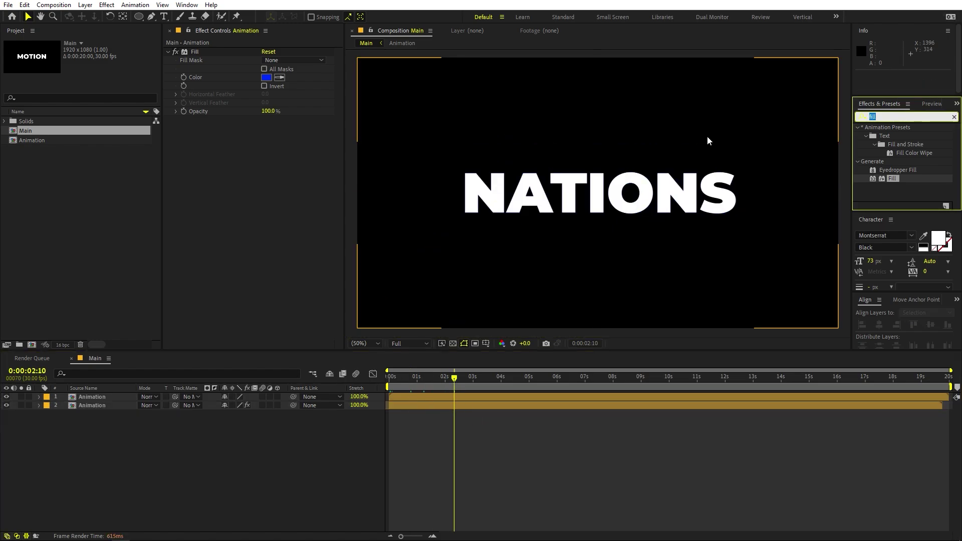
- Apply Glow to the blue Animation layer and raise Glow Radius to 66
{"action": "type", "text": "glow"}
{"action": "left_click_drag", "start_coordinate": [894, 195], "coordinate": [425, 410]}
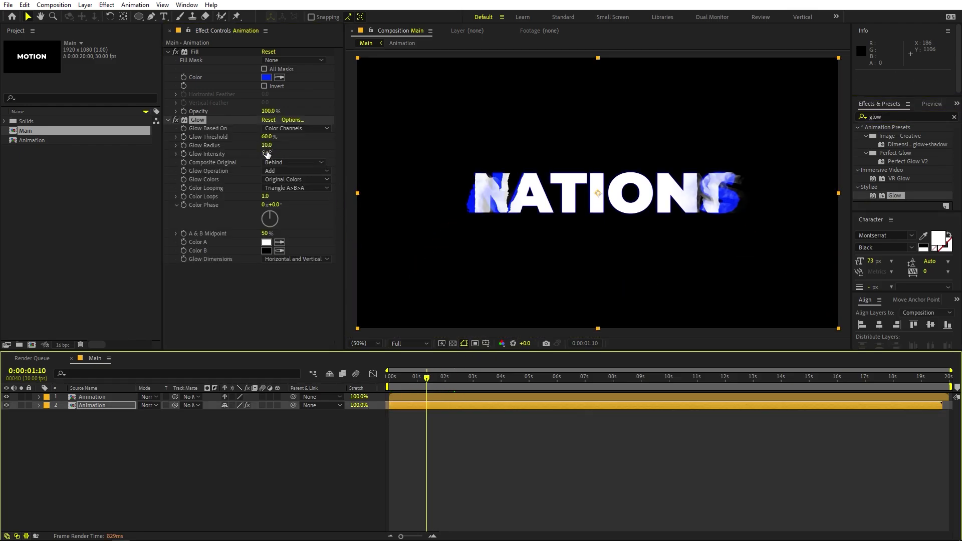
{"action": "scroll", "coordinate": [614, 204], "scroll_direction": "up", "scroll_amount": 4}
{"action": "left_click_drag", "start_coordinate": [614, 204], "coordinate": [701, 160]}
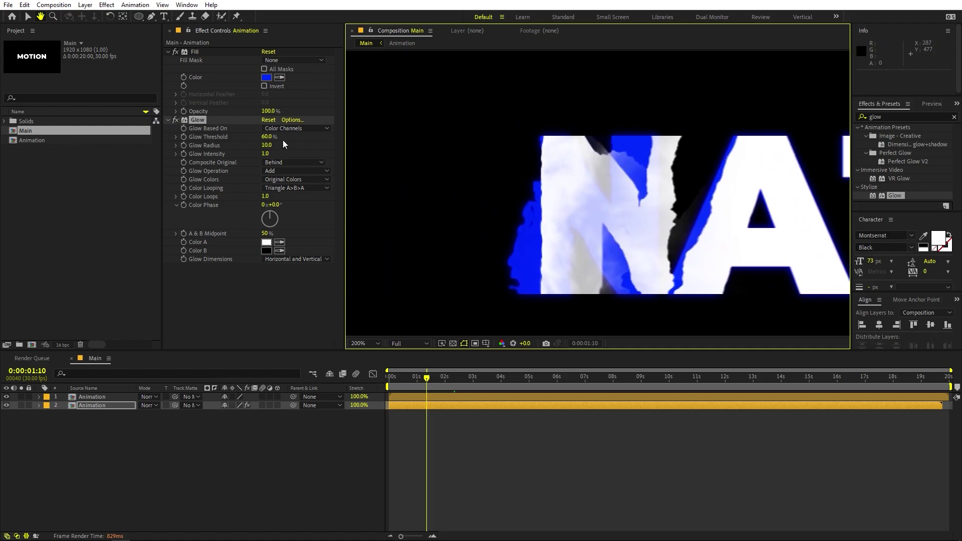
{"action": "left_click_drag", "start_coordinate": [266, 145], "coordinate": [286, 145]}
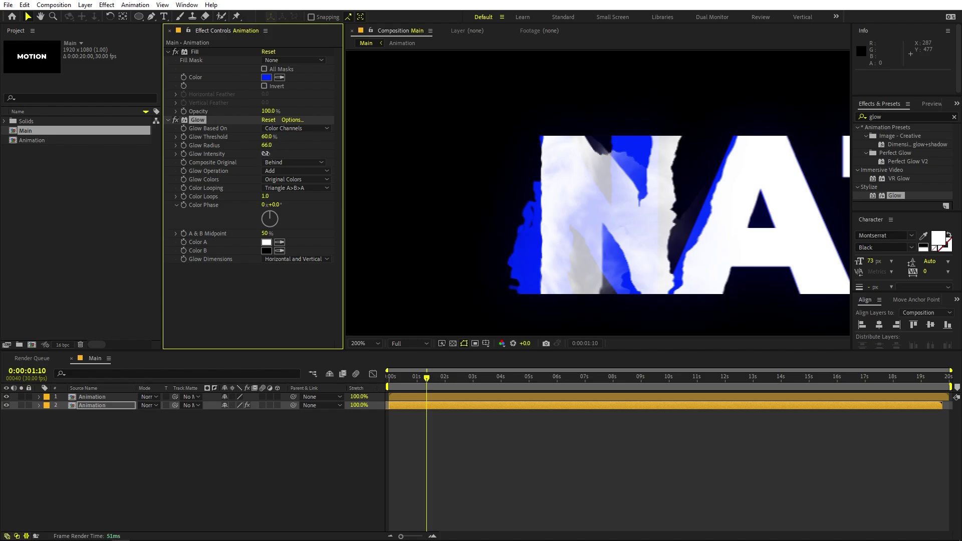
{"action": "scroll", "coordinate": [795, 245], "scroll_direction": "down", "scroll_amount": 4}
{"action": "left_click", "coordinate": [651, 448]}
- Preview the glowing animation from the start with the composition fitted in the viewer
{"action": "key", "text": "space"}
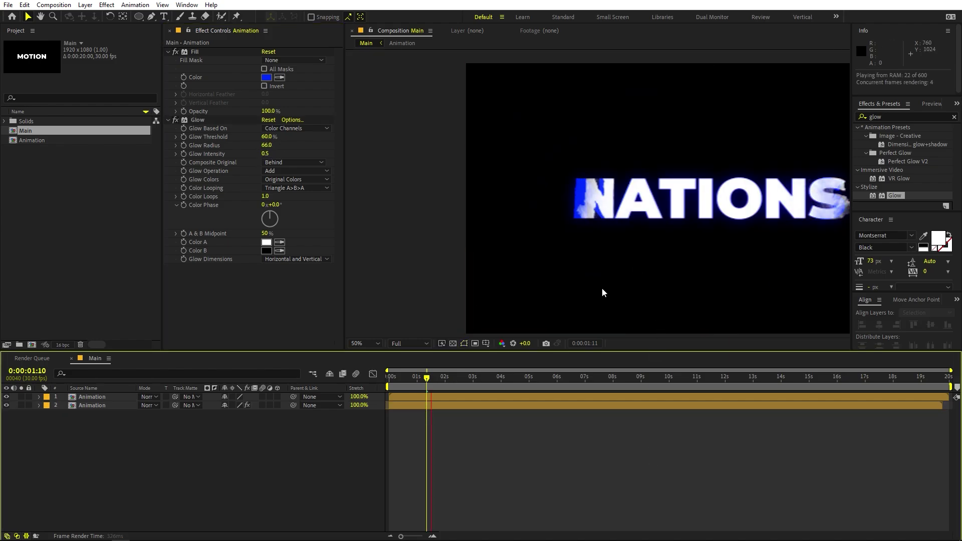
{"action": "left_click", "coordinate": [365, 344]}
{"action": "left_click", "coordinate": [372, 362]}
{"action": "key", "text": "Home"}
{"action": "key", "text": "space"}
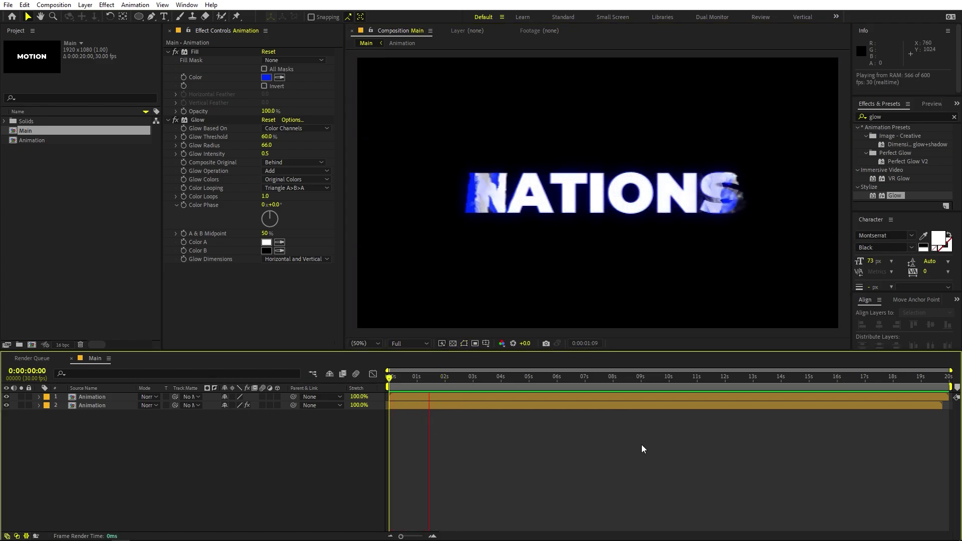
- Open the Animation precomp and turn off MOTION's track matte
{"action": "left_click", "coordinate": [504, 391]}
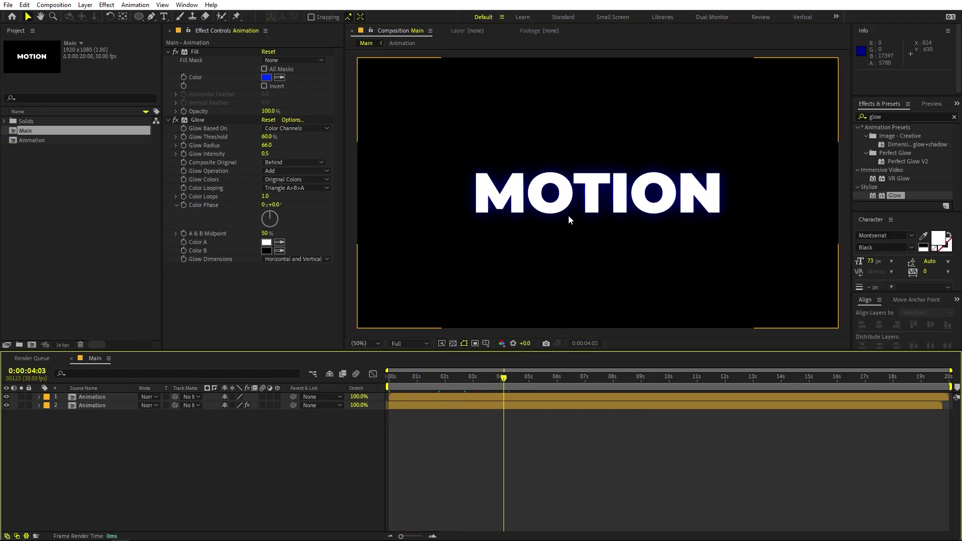
{"action": "double_click", "coordinate": [94, 406]}
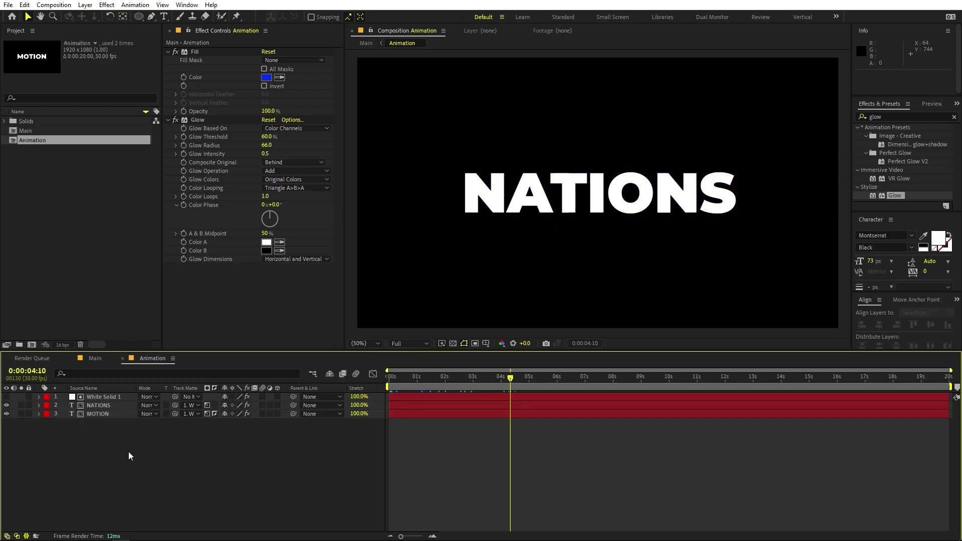
{"action": "left_click", "coordinate": [101, 413]}
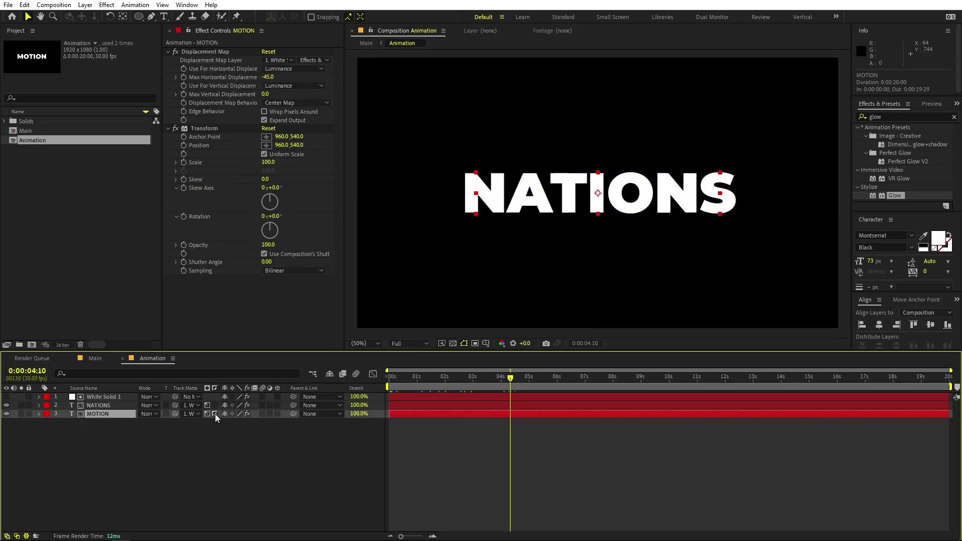
{"action": "left_click", "coordinate": [215, 414]}
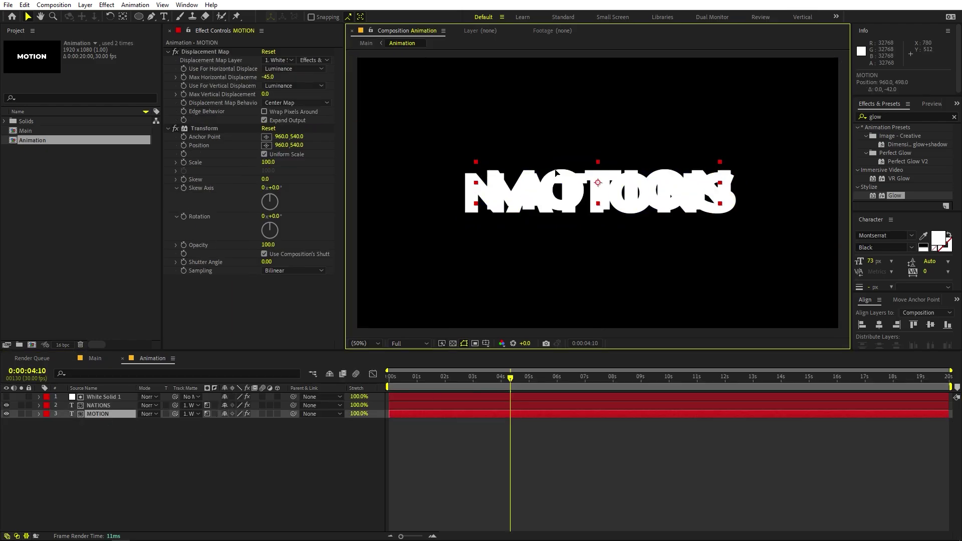
- Stack MOTION above NATIONS in the viewer and centre NATIONS horizontally
{"action": "left_click_drag", "start_coordinate": [539, 205], "coordinate": [539, 177]}
{"action": "left_click", "coordinate": [620, 194]}
{"action": "left_click_drag", "start_coordinate": [667, 202], "coordinate": [672, 221]}
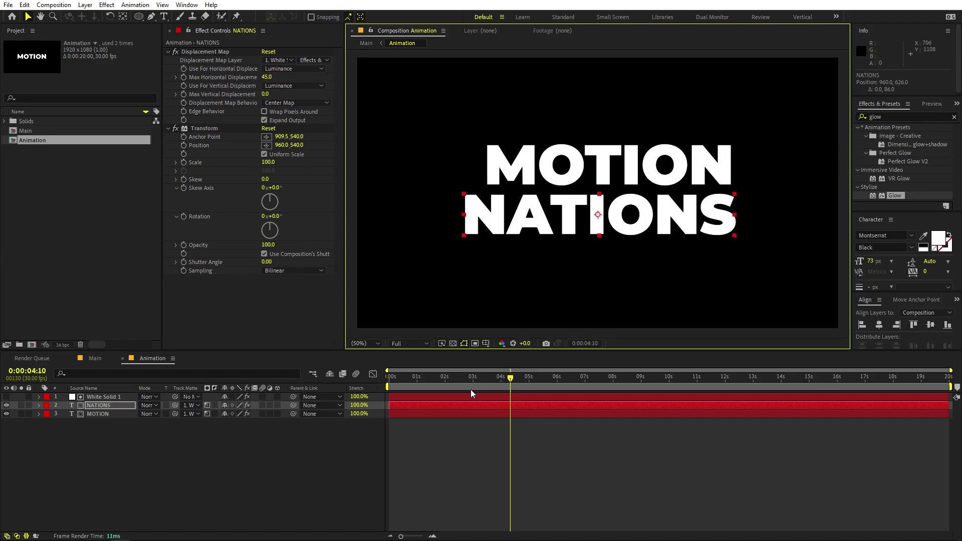
{"action": "key", "text": "space"}
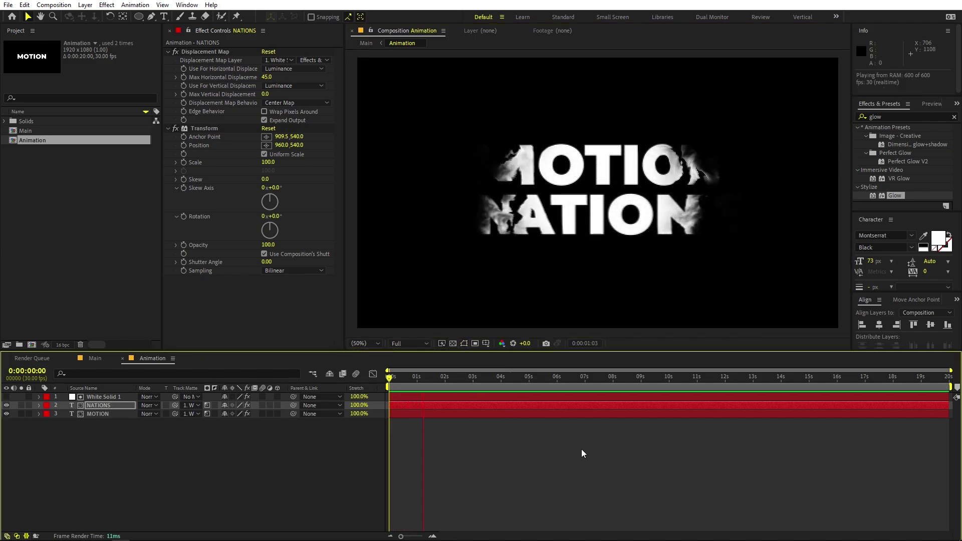
{"action": "key", "text": "space"}
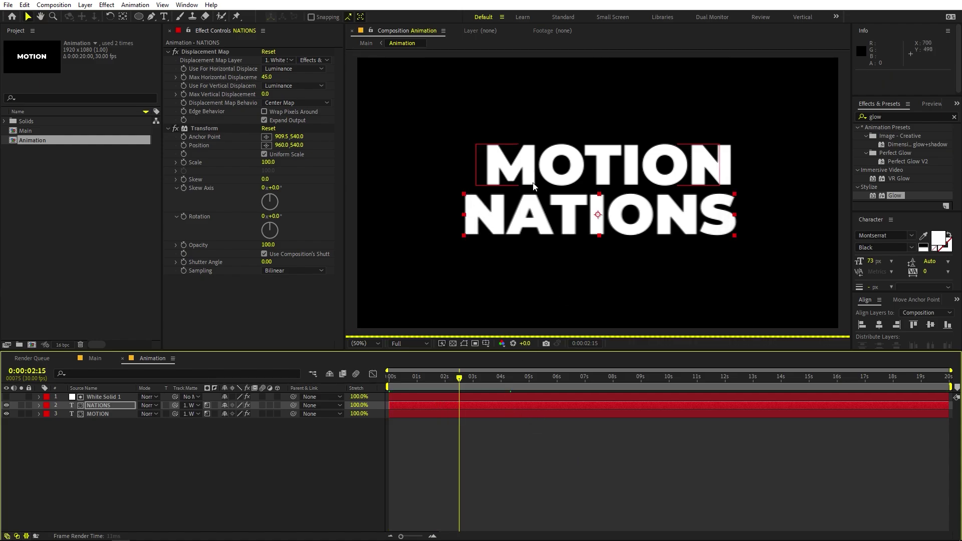
{"action": "left_click", "coordinate": [878, 326]}
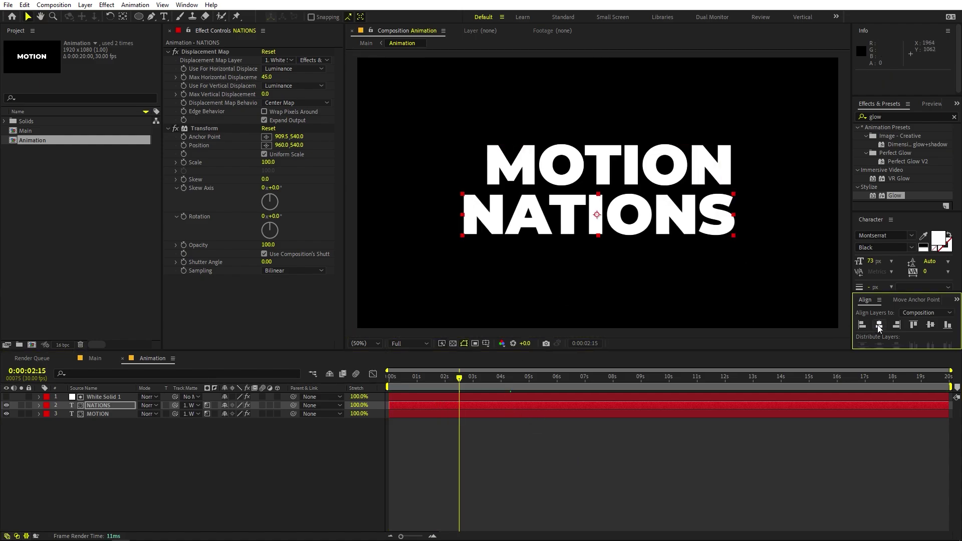
{"action": "left_click", "coordinate": [492, 171]}
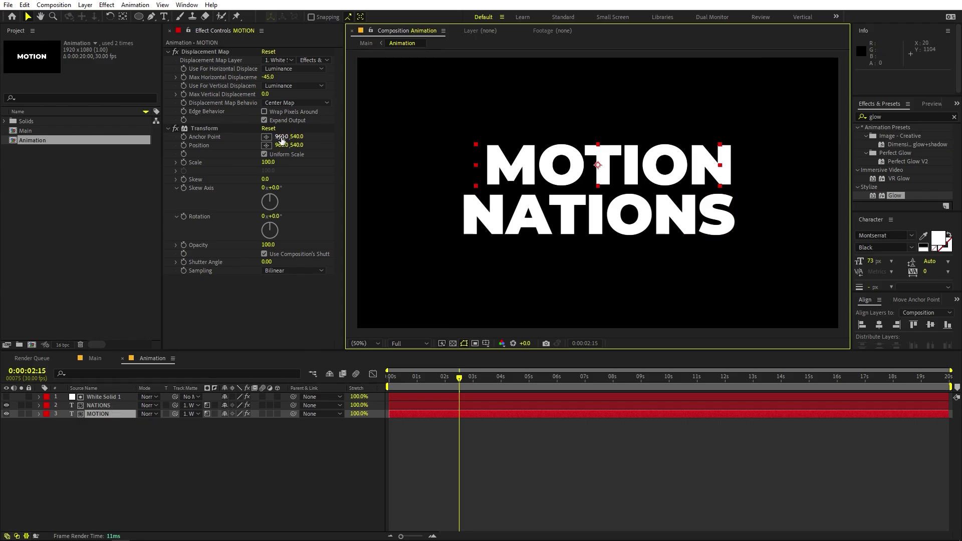
- Duplicate the MOTION layer, move the copy to the top of the stack, and delete its effects
{"action": "left_click", "coordinate": [146, 414]}
{"action": "left_click", "coordinate": [85, 435]}
{"action": "left_click", "coordinate": [97, 407]}
{"action": "left_click", "coordinate": [97, 414]}
{"action": "key", "text": "ctrl+d"}
{"action": "left_click_drag", "start_coordinate": [97, 414], "coordinate": [94, 398]}
{"action": "left_click", "coordinate": [199, 52]}
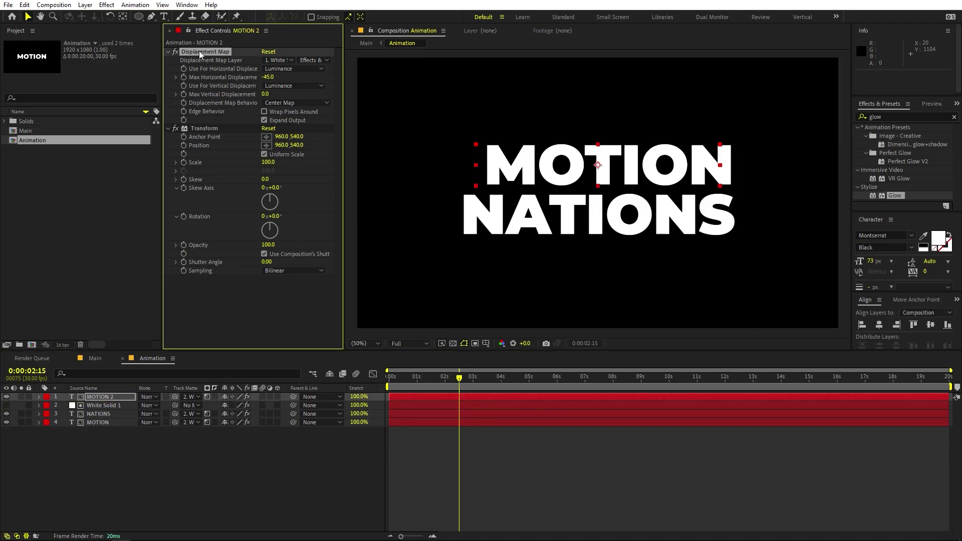
{"action": "key", "text": "Delete"}
{"action": "key", "text": "Delete"}
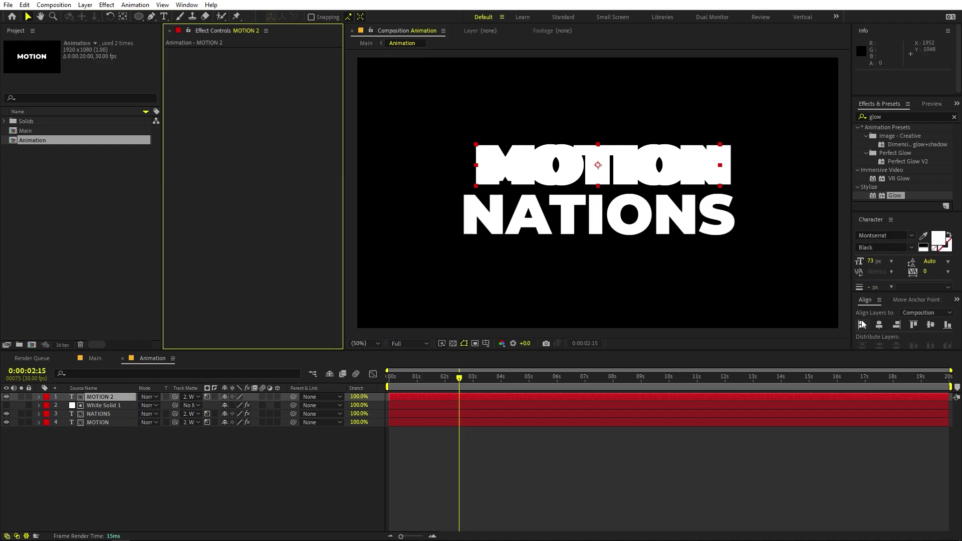
- Centre the MOTION copy horizontally and turn it red with the Fill effect
{"action": "left_click", "coordinate": [879, 325]}
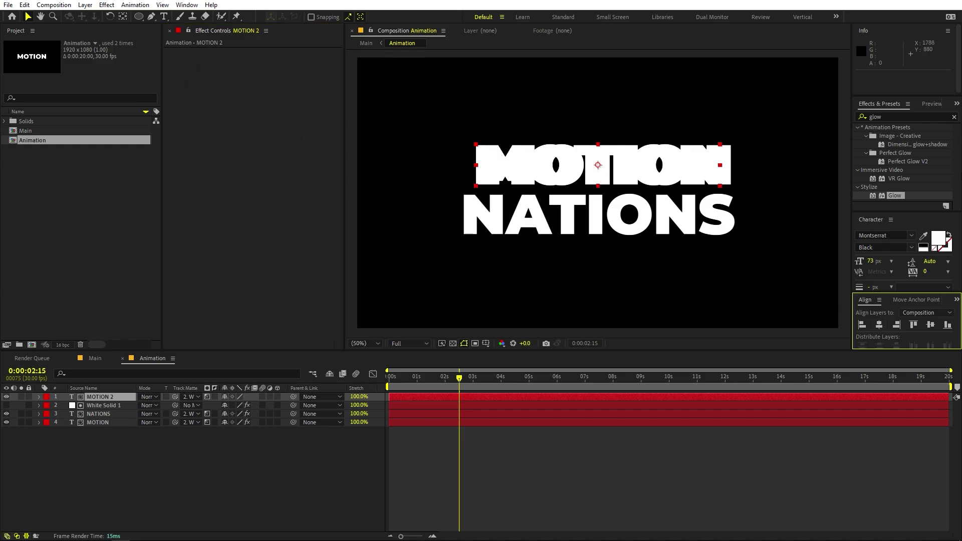
{"action": "left_click", "coordinate": [896, 116]}
{"action": "type", "text": "f"}
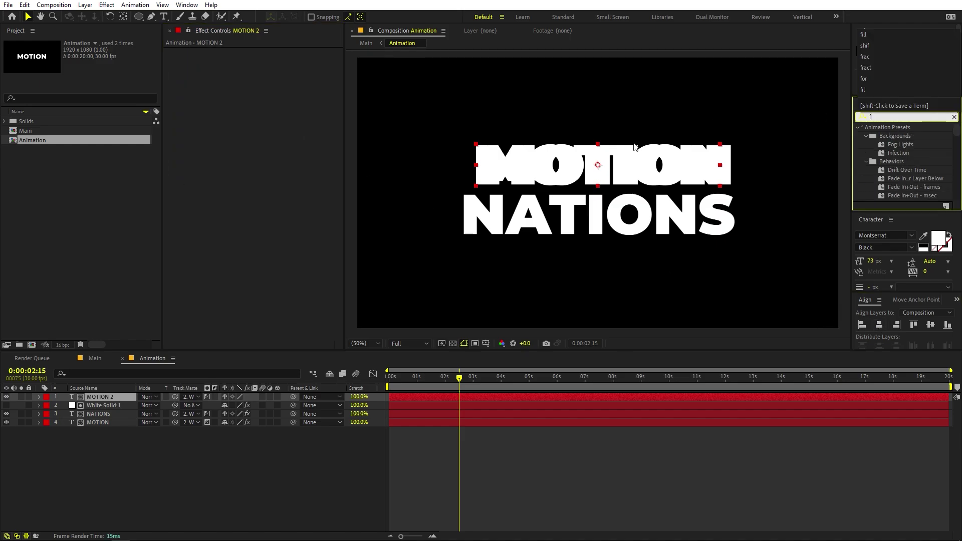
{"action": "type", "text": "ill"}
{"action": "left_click_drag", "start_coordinate": [891, 179], "coordinate": [633, 175]}
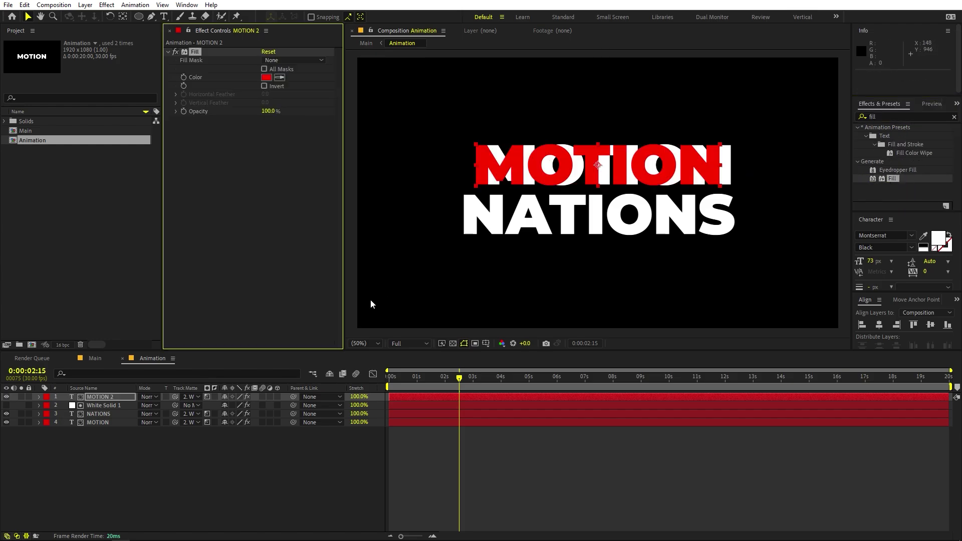
- Shift the original MOTION layer's anchor point to realign it, then delete the red duplicate
{"action": "left_click", "coordinate": [110, 413]}
{"action": "left_click", "coordinate": [110, 420]}
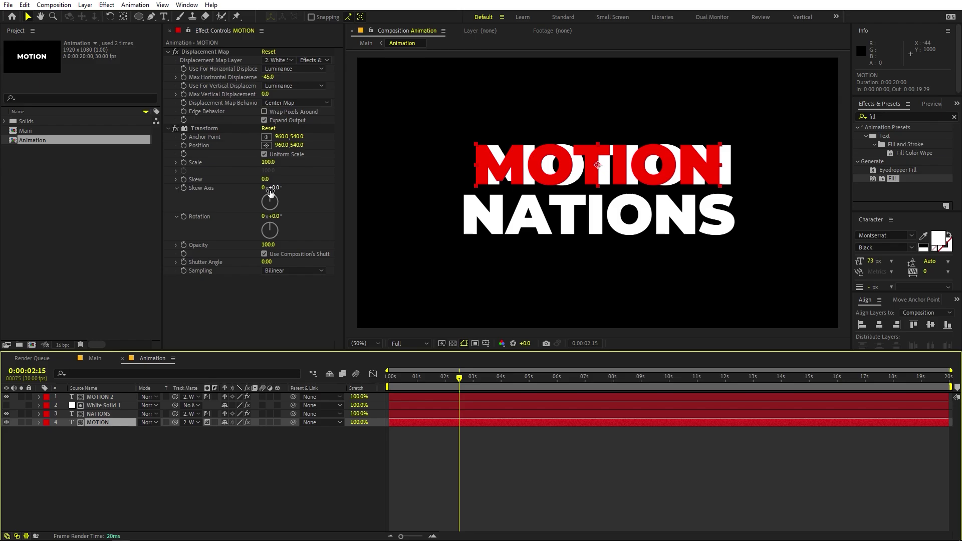
{"action": "left_click_drag", "start_coordinate": [278, 140], "coordinate": [301, 137]}
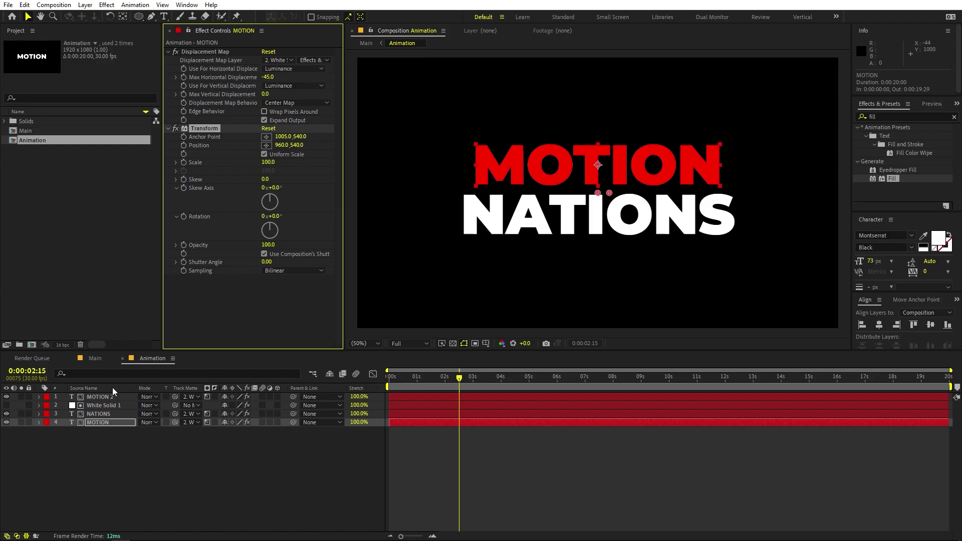
{"action": "left_click", "coordinate": [119, 398]}
{"action": "key", "text": "Delete"}
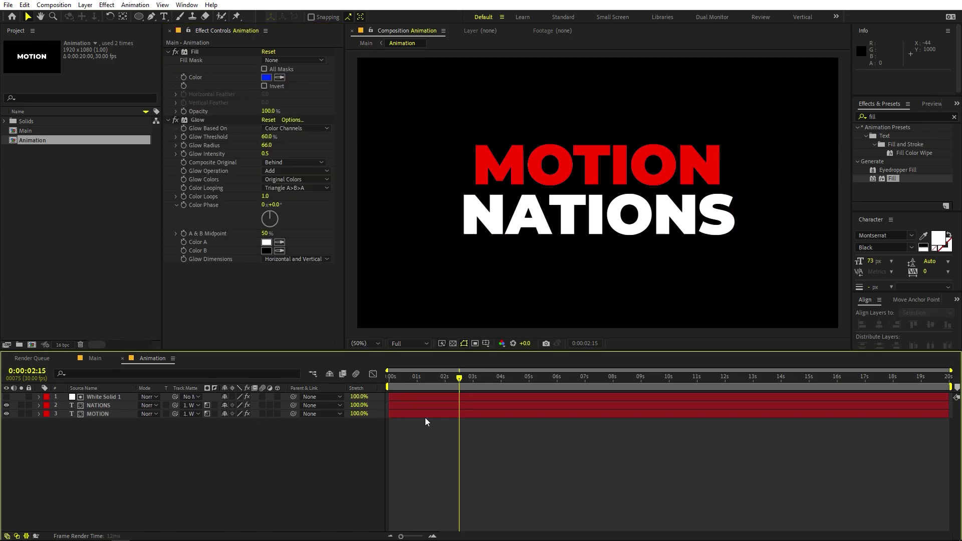
- Preview the Animation comp, then play the Main comp from its start
{"action": "key", "text": "space"}
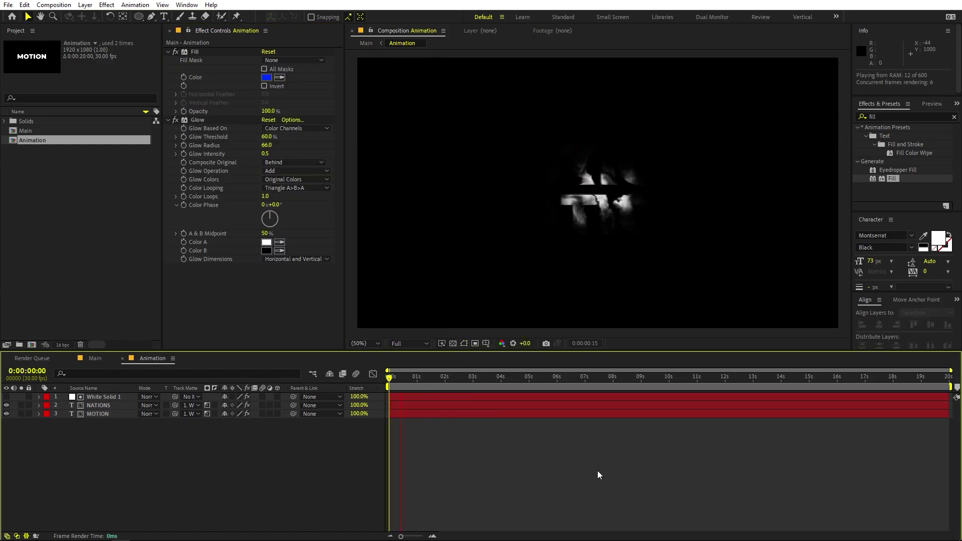
{"action": "key", "text": "space"}
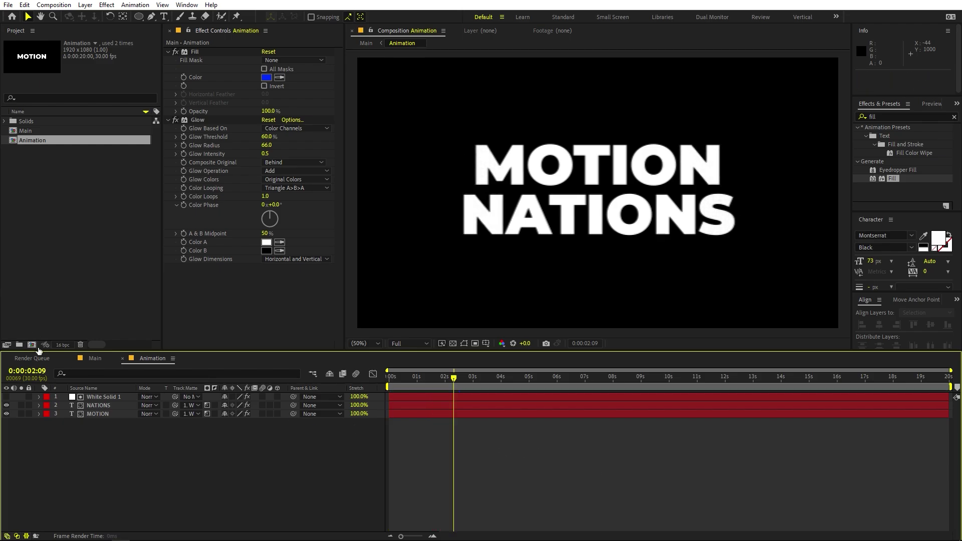
{"action": "left_click", "coordinate": [95, 357]}
{"action": "key", "text": "Home"}
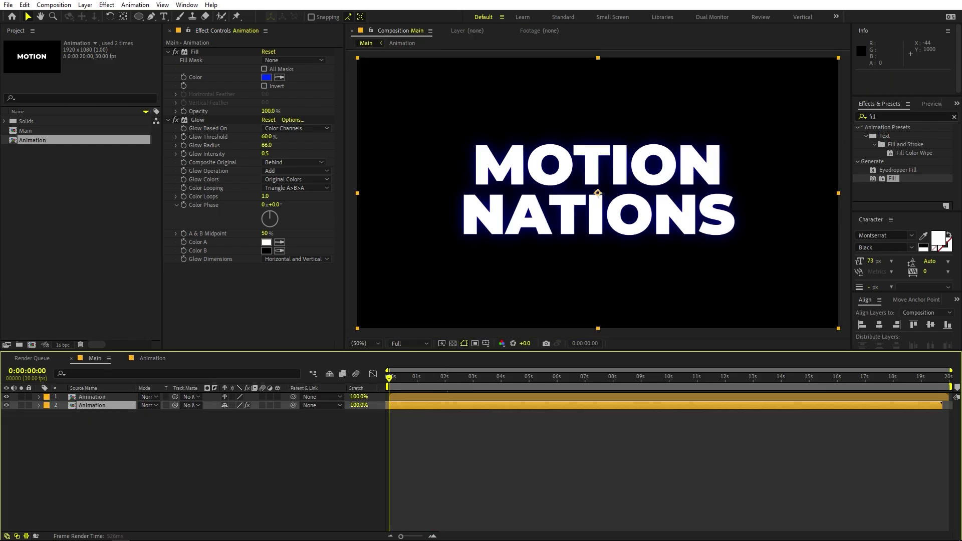
{"action": "key", "text": "space"}
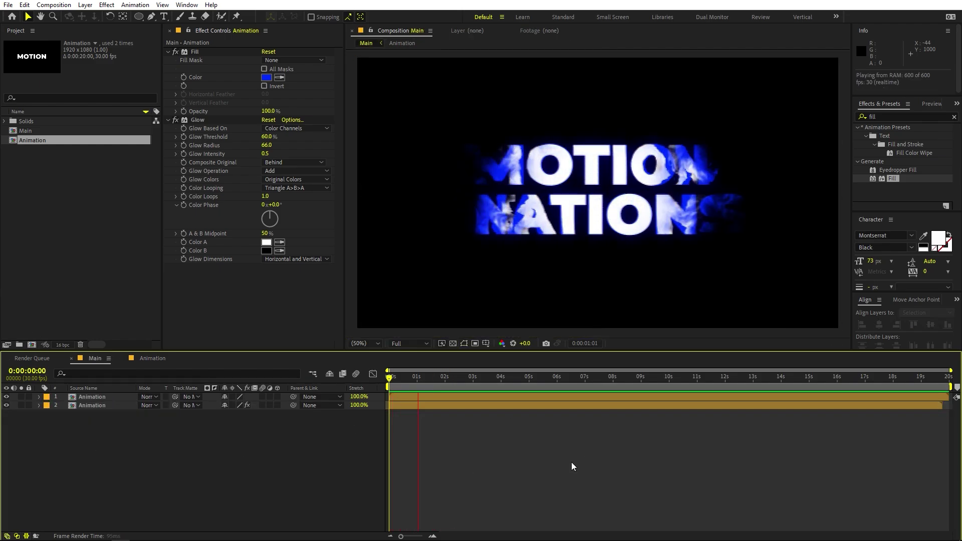
- Add a new solid layer and apply the 4-Color Gradient effect to it
{"action": "right_click", "coordinate": [163, 471]}
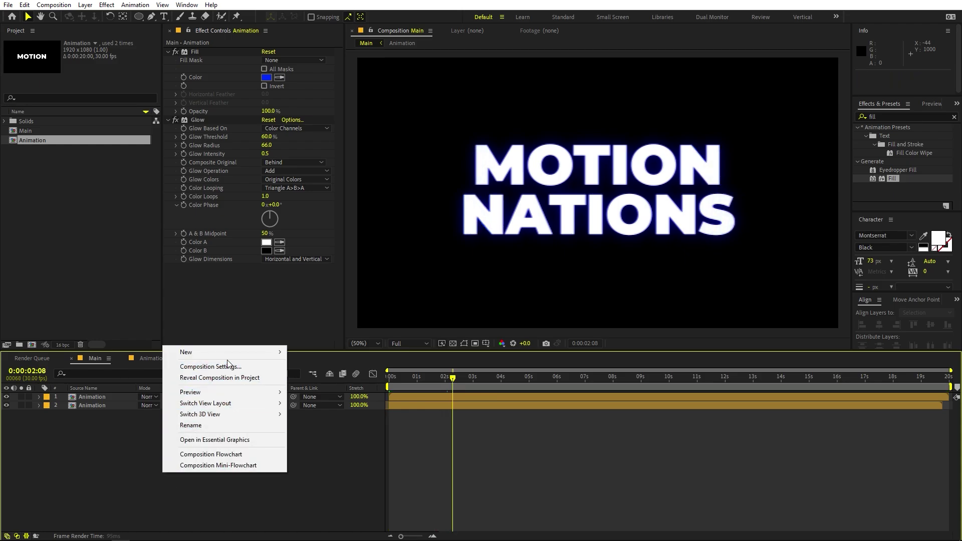
{"action": "mouse_move", "coordinate": [241, 359]}
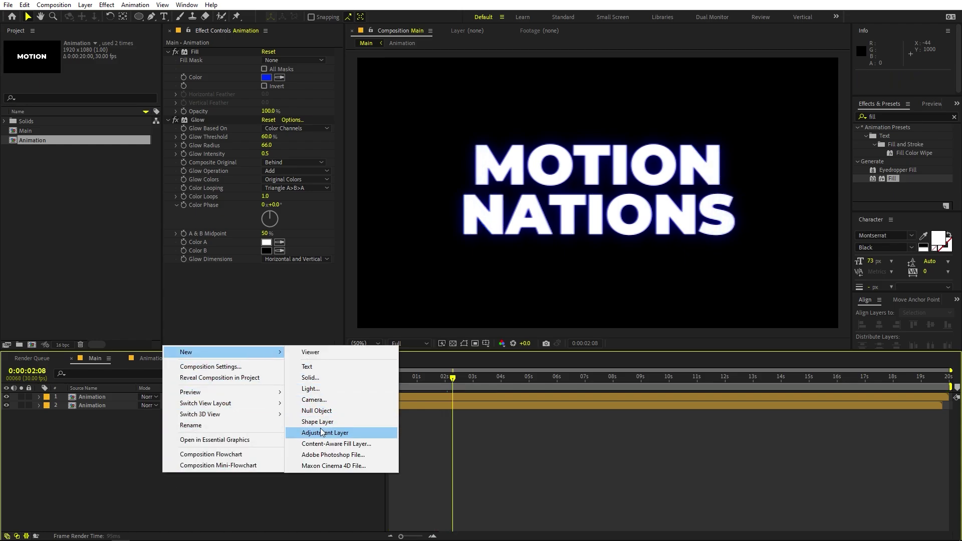
{"action": "left_click", "coordinate": [318, 377]}
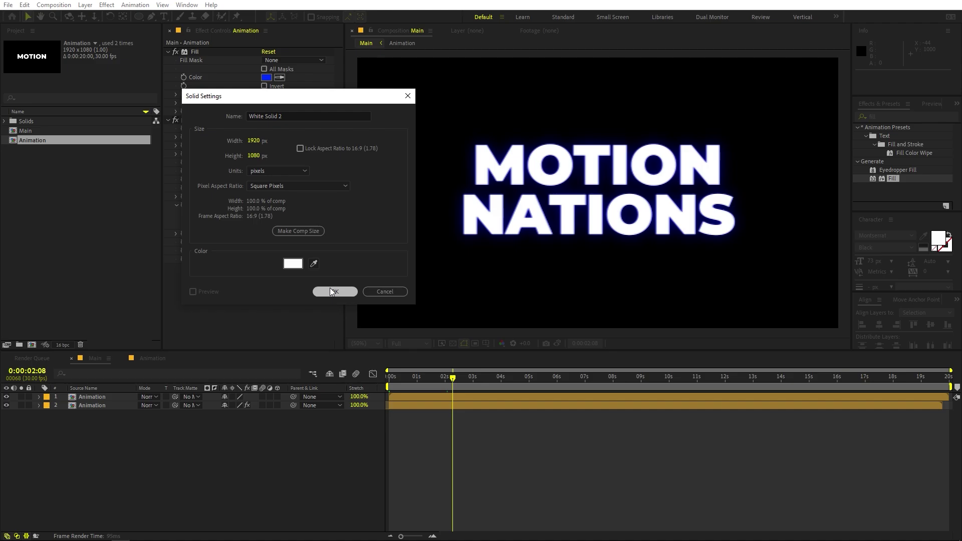
{"action": "left_click", "coordinate": [329, 288]}
{"action": "left_click", "coordinate": [916, 114]}
{"action": "type", "text": "gradiw"}
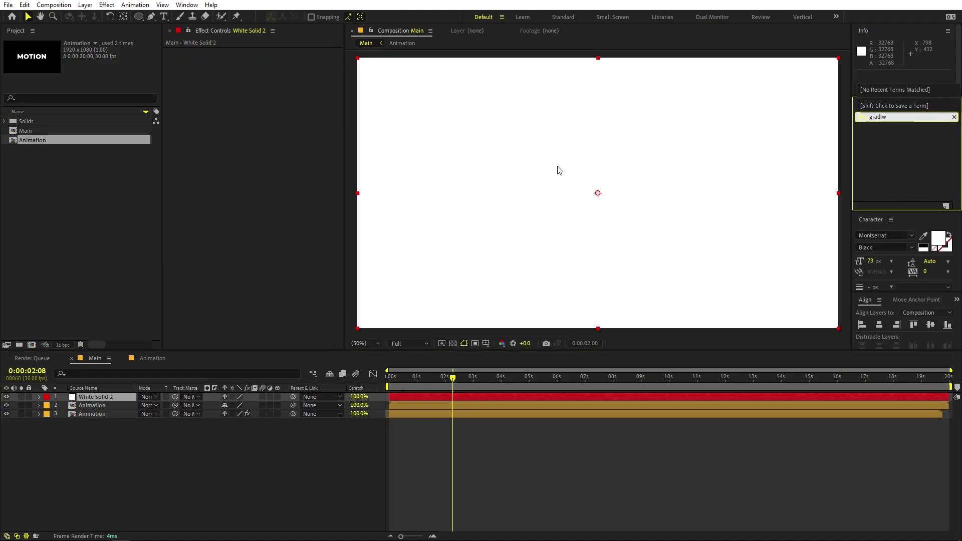
{"action": "key", "text": "BackSpace"}
{"action": "type", "text": "e"}
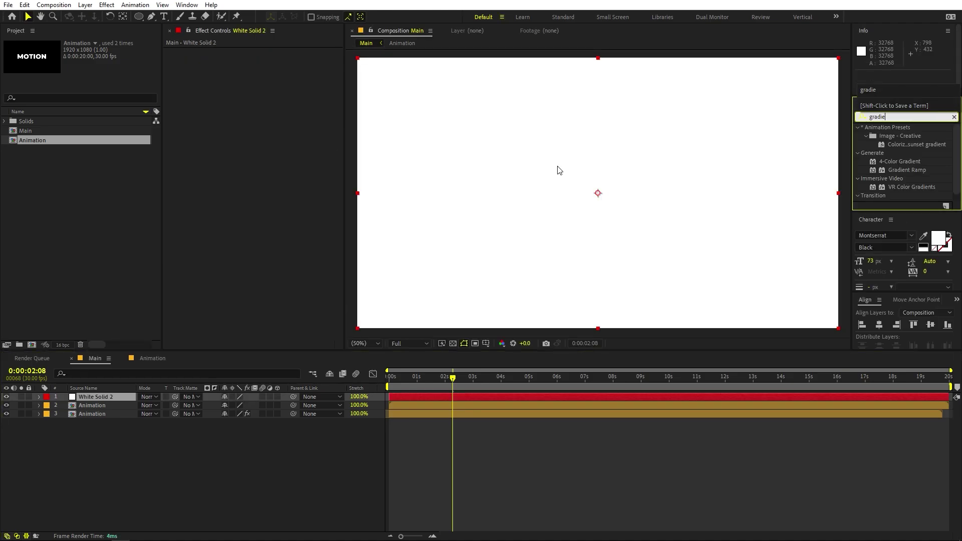
{"action": "left_click_drag", "start_coordinate": [897, 157], "coordinate": [629, 178]}
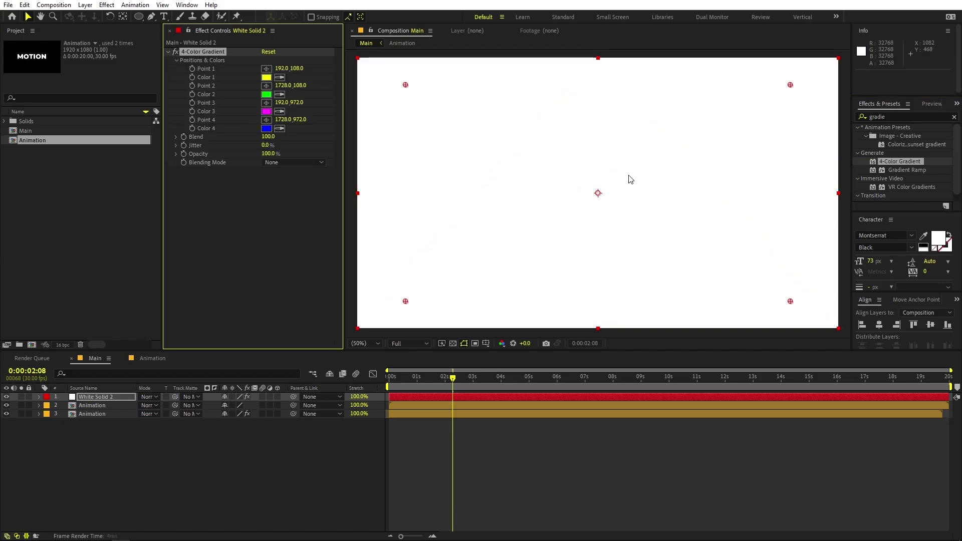
- Set gradient Colors 1 and 2 to black and Color 3 to a pale cyan
{"action": "left_click", "coordinate": [266, 78]}
{"action": "left_click_drag", "start_coordinate": [53, 239], "coordinate": [34, 321]}
{"action": "left_click", "coordinate": [252, 197]}
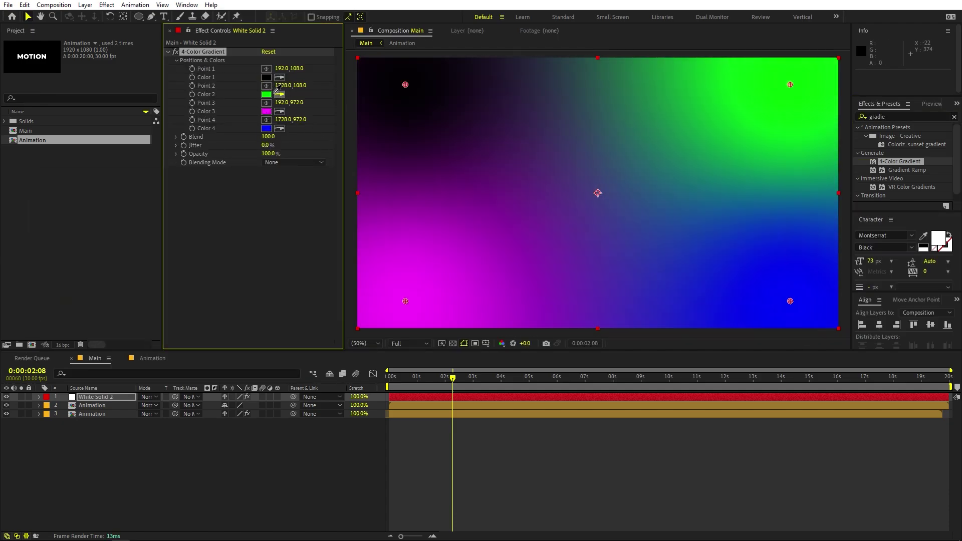
{"action": "left_click", "coordinate": [267, 74]}
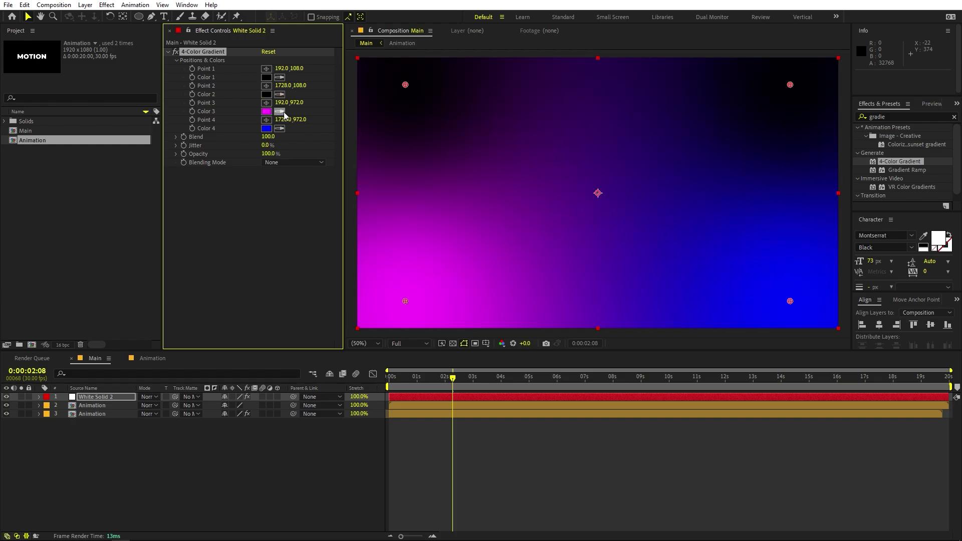
{"action": "left_click", "coordinate": [266, 111]}
{"action": "left_click_drag", "start_coordinate": [172, 243], "coordinate": [172, 269]}
{"action": "left_click", "coordinate": [133, 194]}
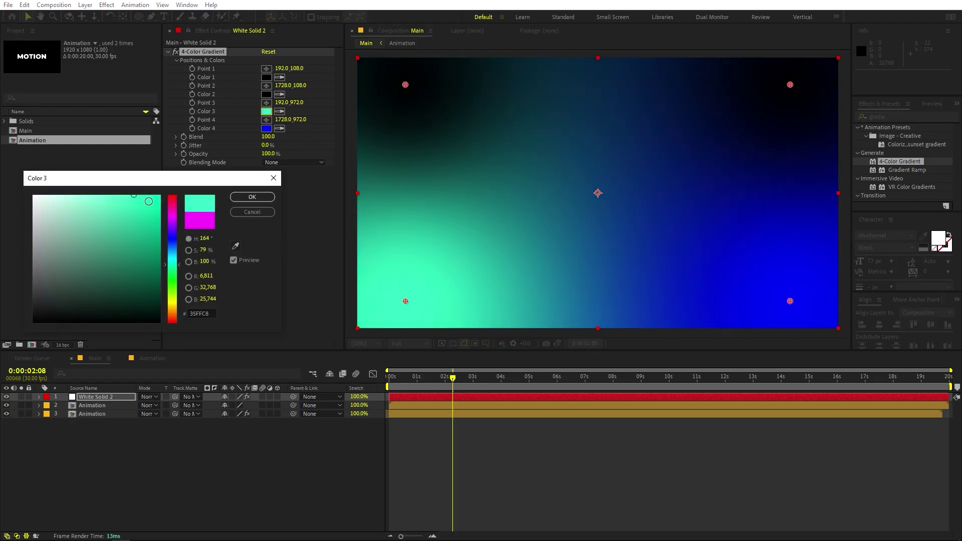
{"action": "left_click", "coordinate": [258, 197]}
{"action": "key", "text": "comma"}
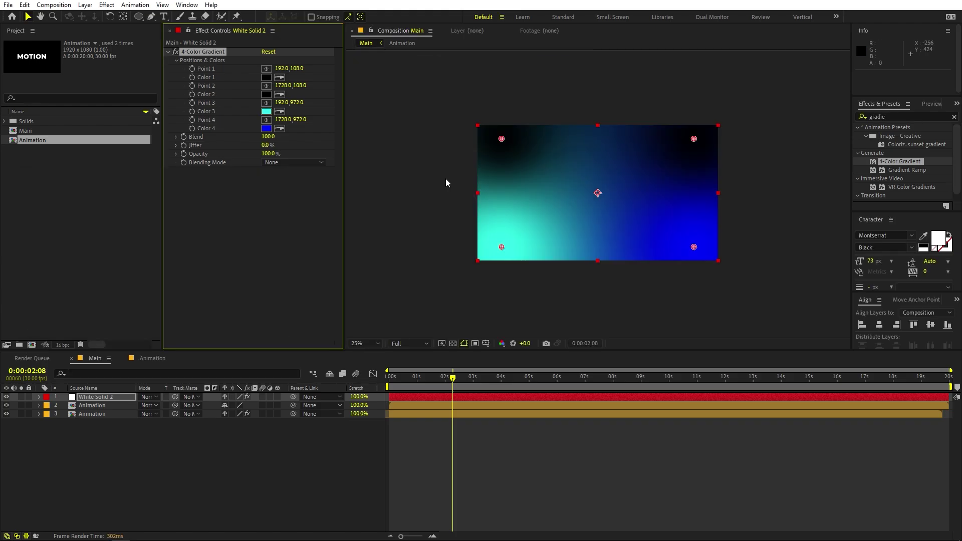
- Drag the gradient's Points 2, 3 and 4 out beyond the frame edges
{"action": "left_click_drag", "start_coordinate": [692, 140], "coordinate": [728, 297]}
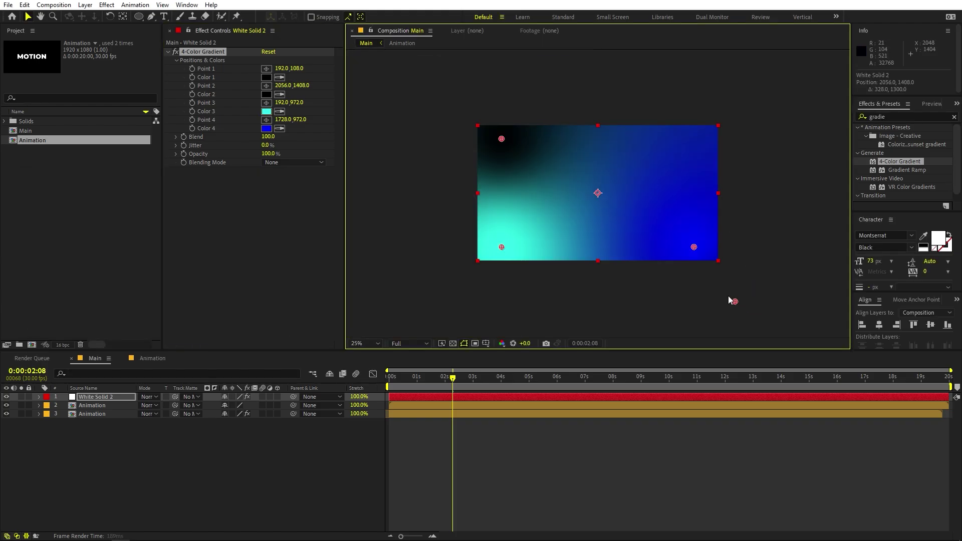
{"action": "left_click_drag", "start_coordinate": [693, 247], "coordinate": [777, 85]}
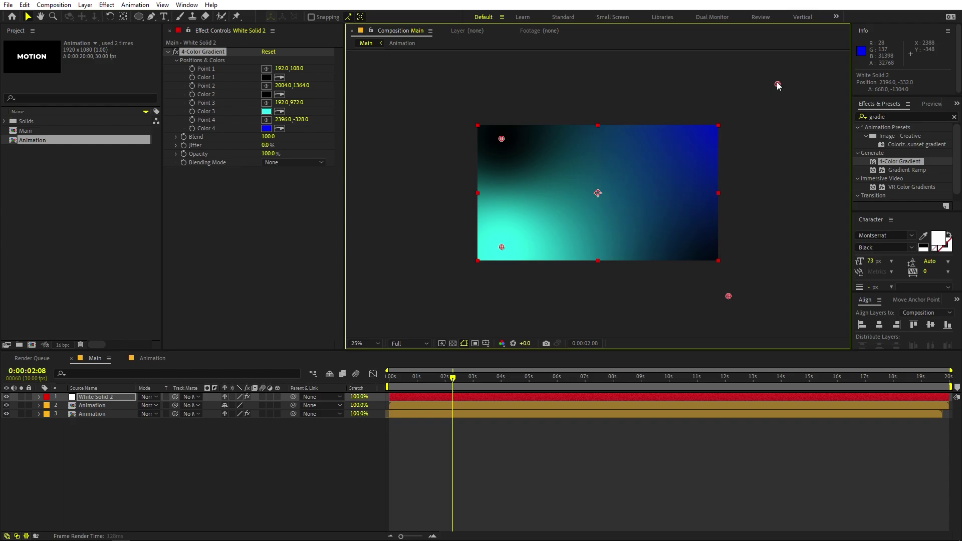
{"action": "left_click_drag", "start_coordinate": [684, 253], "coordinate": [705, 253]}
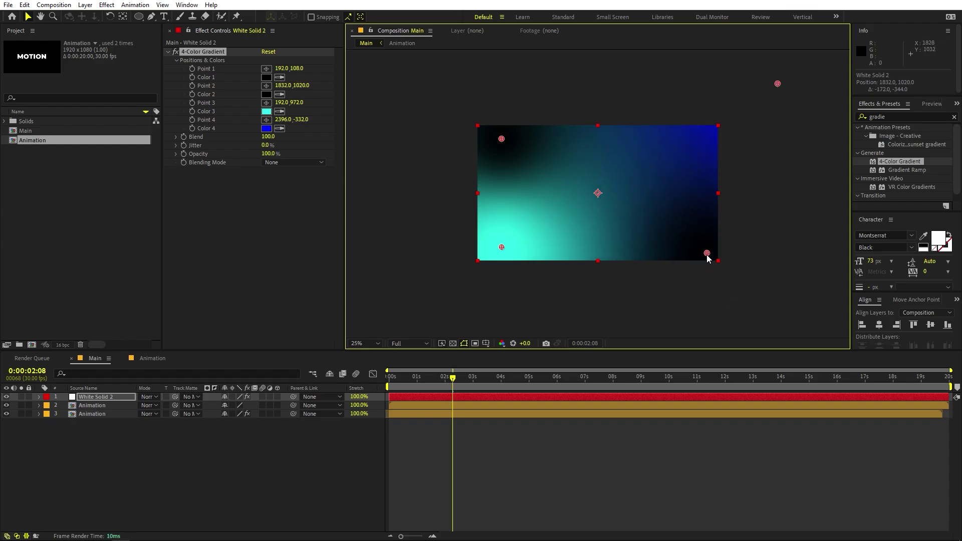
{"action": "left_click_drag", "start_coordinate": [501, 248], "coordinate": [314, 508]}
{"action": "key", "text": "comma"}
{"action": "left_click_drag", "start_coordinate": [688, 138], "coordinate": [719, 116]}
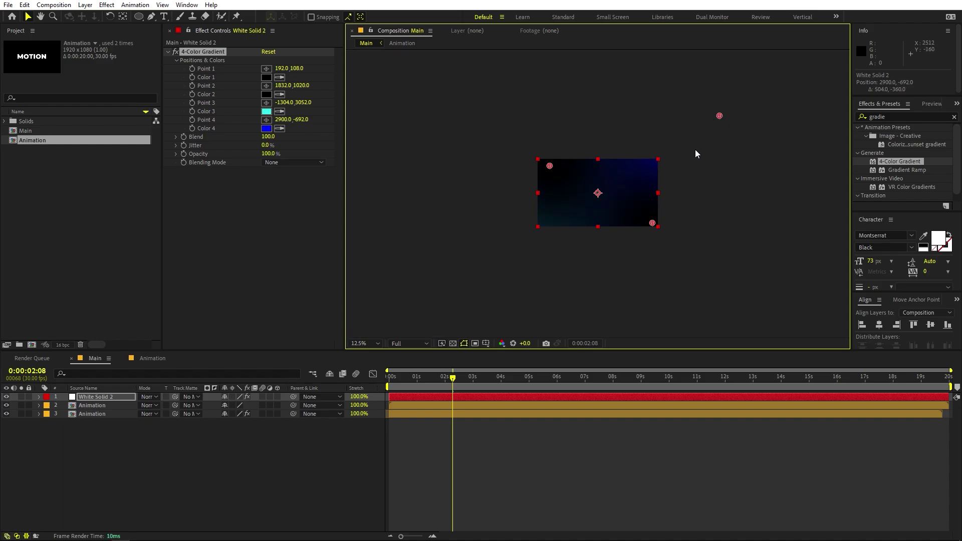
{"action": "key", "text": "period"}
- Move the gradient solid beneath the text layers and change Color 3 to light blue 35A2FF
{"action": "left_click_drag", "start_coordinate": [100, 396], "coordinate": [182, 477]}
{"action": "left_click", "coordinate": [182, 477]}
{"action": "left_click", "coordinate": [266, 111]}
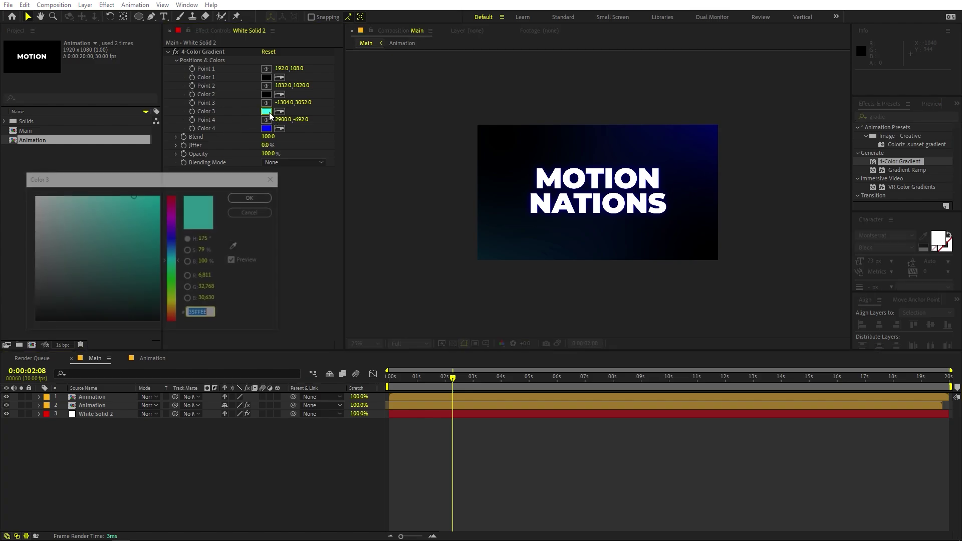
{"action": "left_click", "coordinate": [174, 250]}
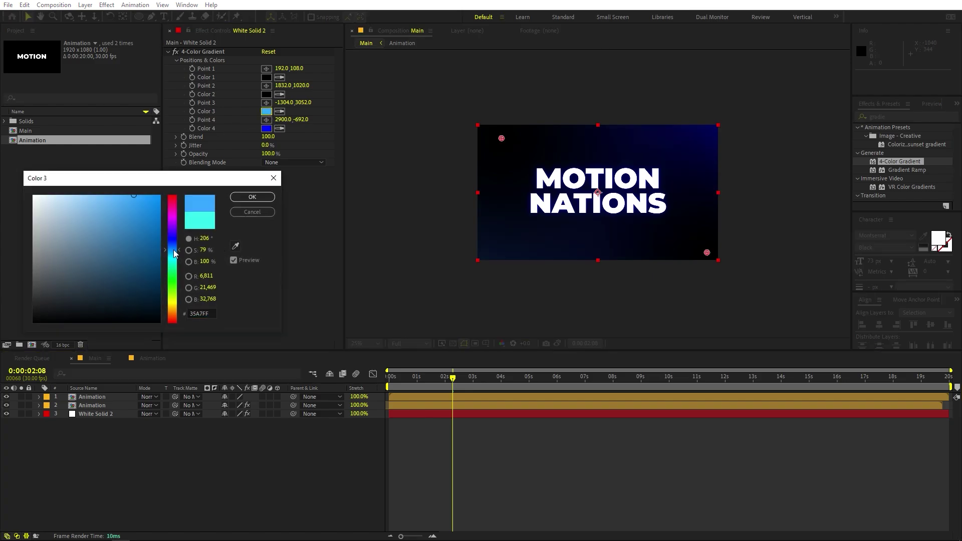
{"action": "left_click", "coordinate": [252, 197]}
{"action": "left_click", "coordinate": [653, 435]}
{"action": "key", "text": "Home"}
{"action": "left_click", "coordinate": [364, 343]}
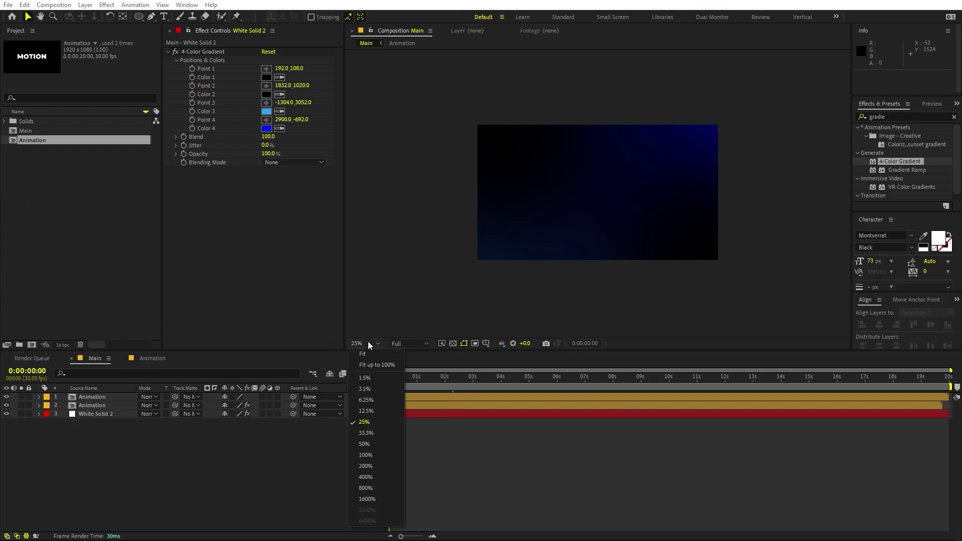
- Set the viewer to 50% and preview the Main comp
{"action": "left_click", "coordinate": [373, 453]}
{"action": "key", "text": "space"}
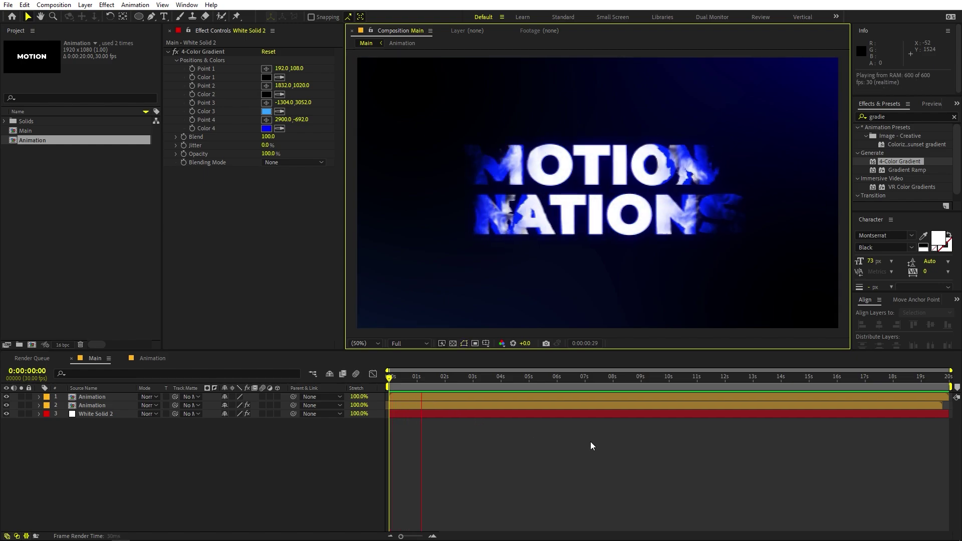
{"action": "key", "text": "space"}
- Zoom the timeline, move the current time to about 2:07, and select the second Animation layer
{"action": "scroll", "coordinate": [569, 240], "scroll_direction": "up", "scroll_amount": 2}
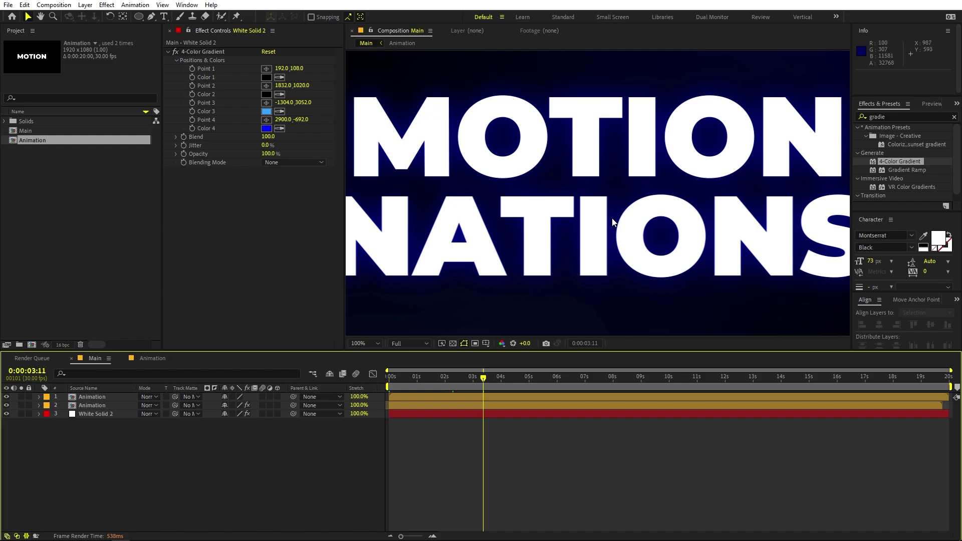
{"action": "scroll", "coordinate": [616, 196], "scroll_direction": "up", "scroll_amount": 1}
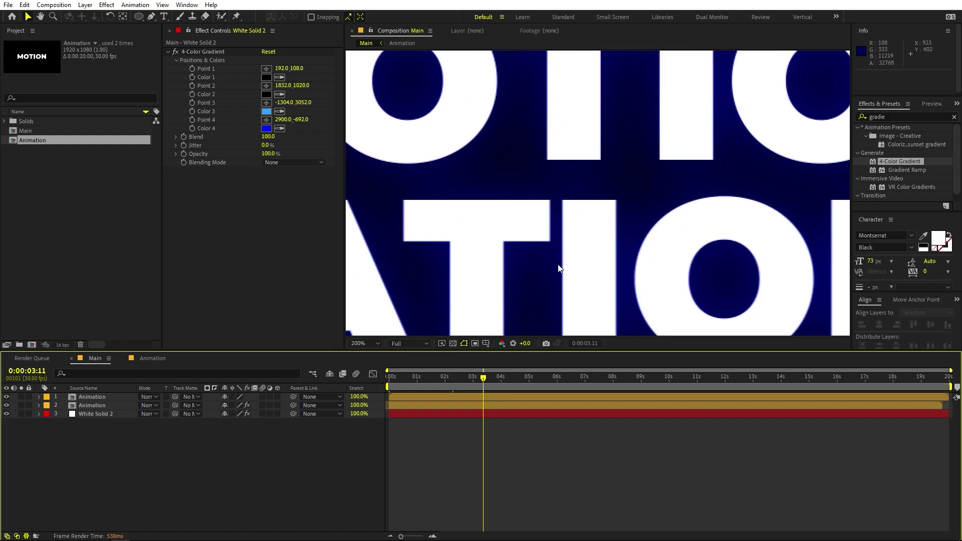
{"action": "left_click_drag", "start_coordinate": [439, 381], "coordinate": [448, 383]}
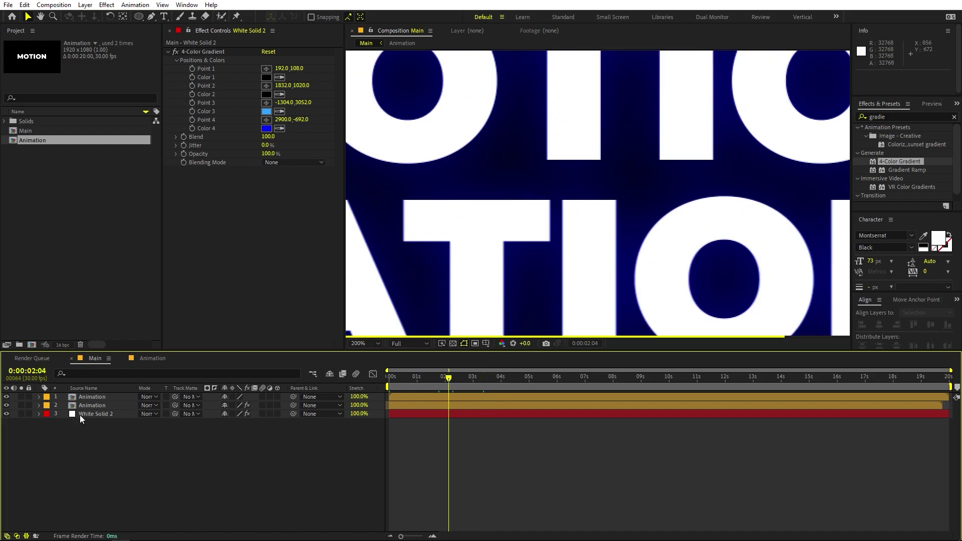
{"action": "left_click", "coordinate": [80, 405]}
- Keyframe the second Animation layer's Opacity, fading it to 0% at 1:29
{"action": "key", "text": "t"}
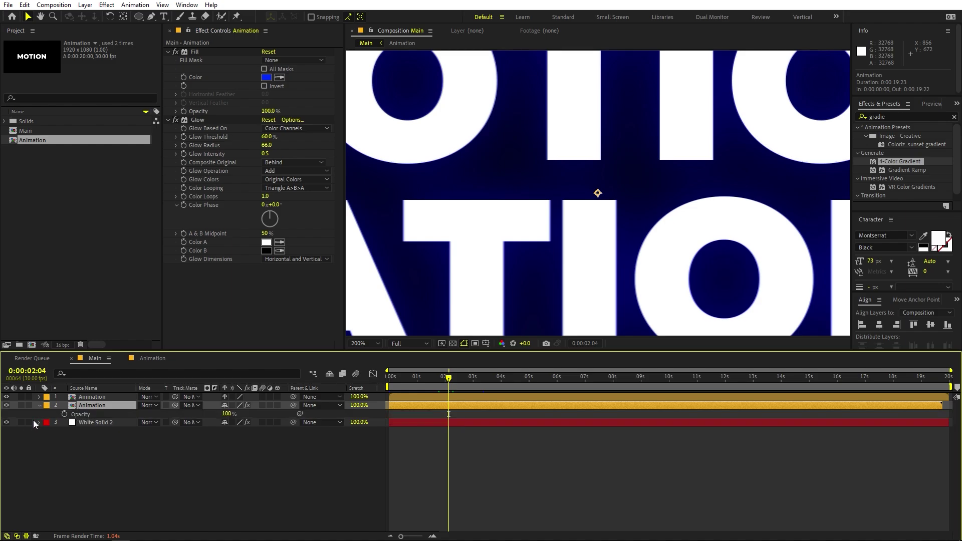
{"action": "left_click", "coordinate": [65, 413]}
{"action": "scroll", "coordinate": [586, 244], "scroll_direction": "down", "scroll_amount": 4}
{"action": "left_click_drag", "start_coordinate": [449, 380], "coordinate": [423, 383]}
{"action": "left_click_drag", "start_coordinate": [448, 414], "coordinate": [422, 419]}
{"action": "left_click_drag", "start_coordinate": [429, 383], "coordinate": [445, 383]}
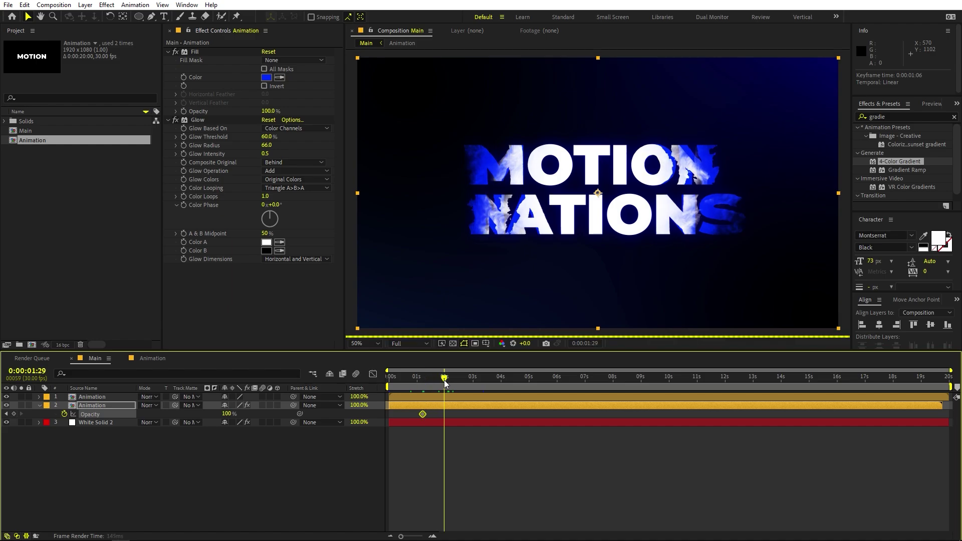
{"action": "left_click_drag", "start_coordinate": [222, 416], "coordinate": [6, 447]}
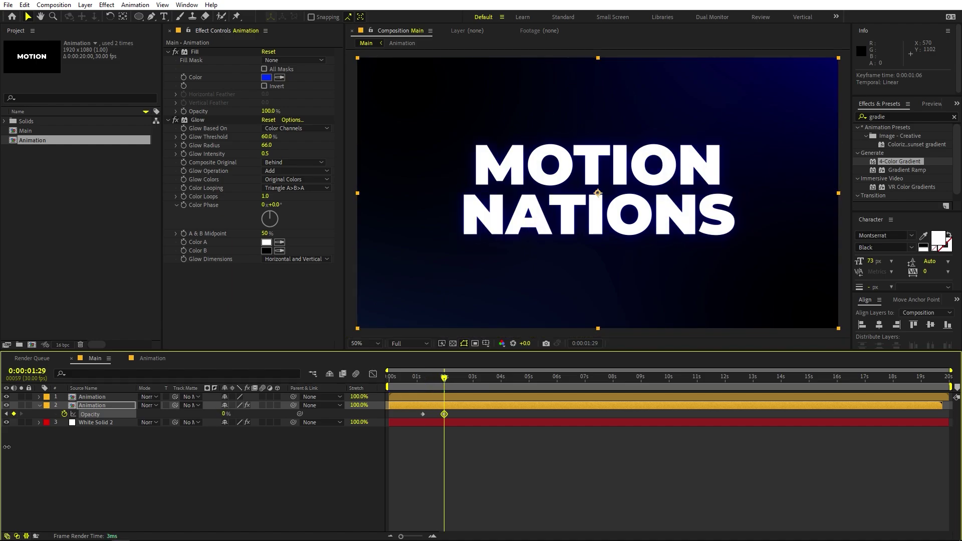
- Move the first opacity keyframe to 1:00 and preview the fade
{"action": "left_click_drag", "start_coordinate": [458, 390], "coordinate": [416, 414]}
{"action": "key", "text": "space"}
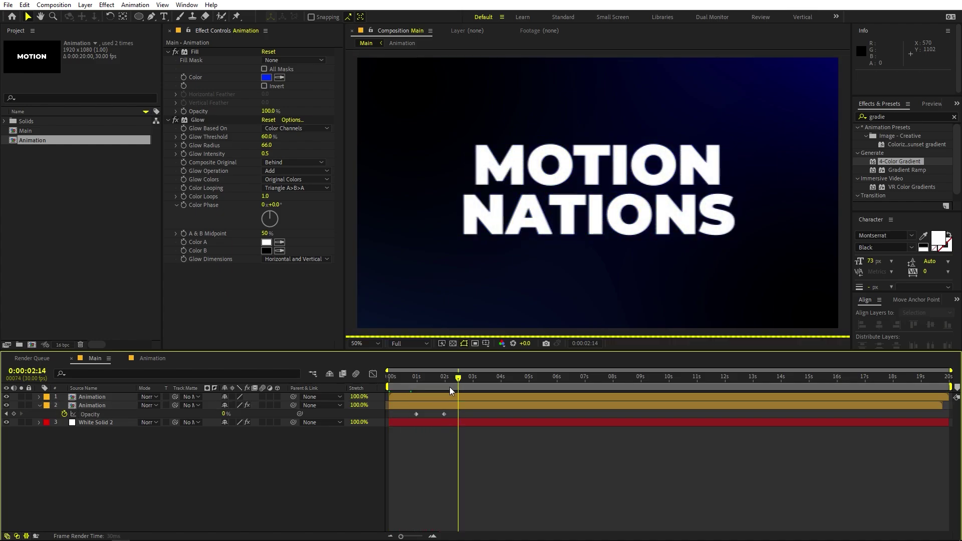
{"action": "left_click", "coordinate": [534, 172]}
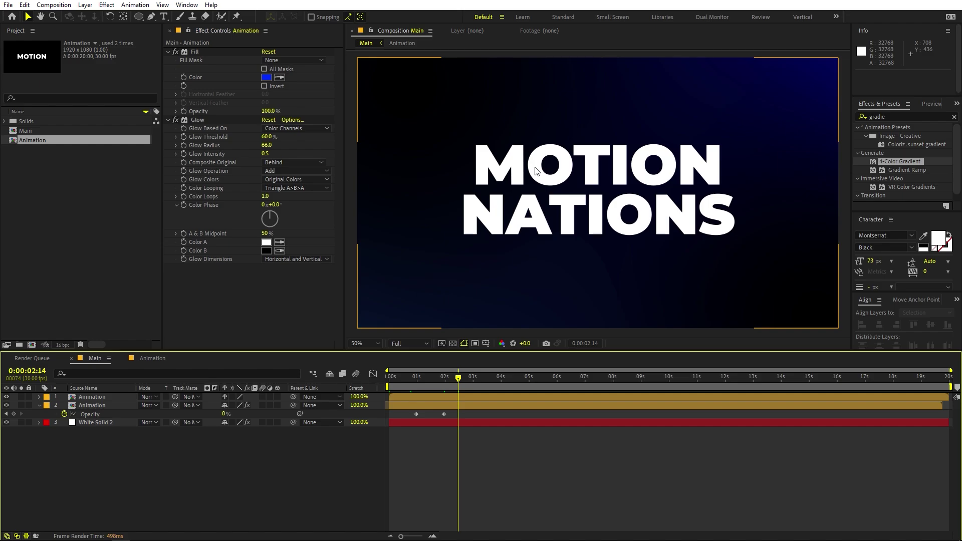